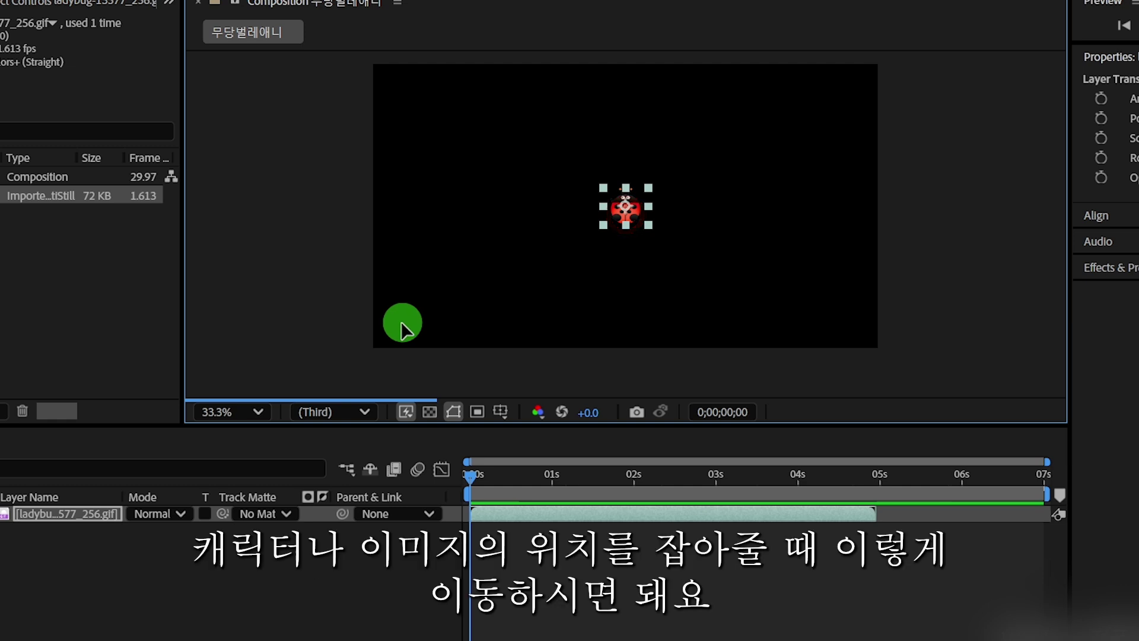
- Place the ladybug near the frame's lower-left corner, at about 141, 936, and start Position keyframing at 0 seconds
{"action": "left_click_drag", "start_coordinate": [620, 225], "coordinate": [404, 330]}
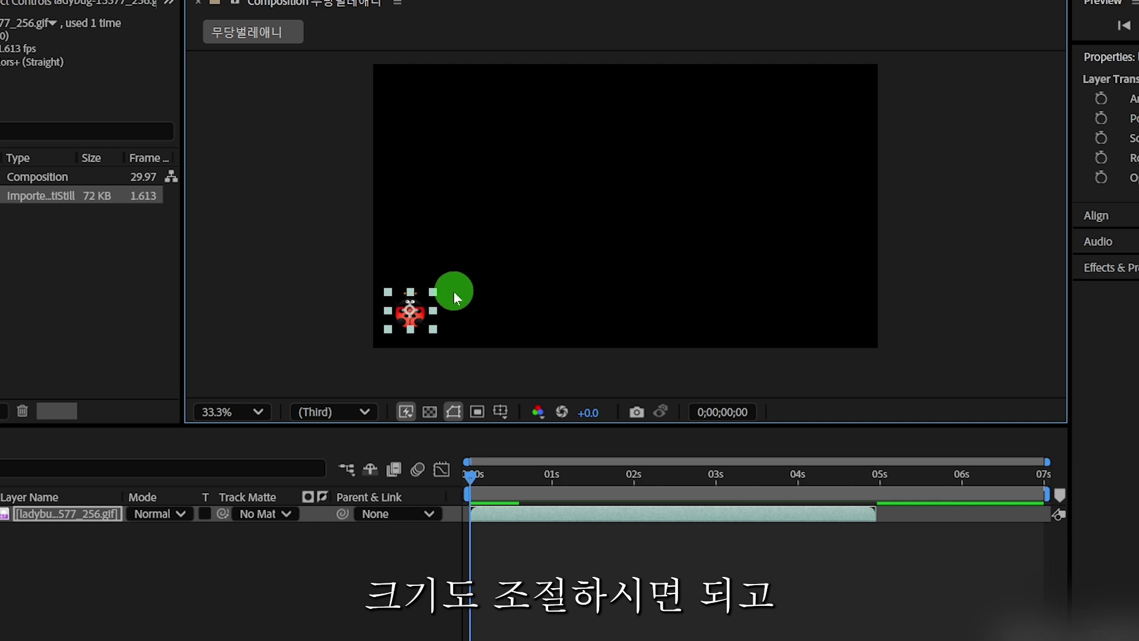
{"action": "left_click", "coordinate": [460, 521]}
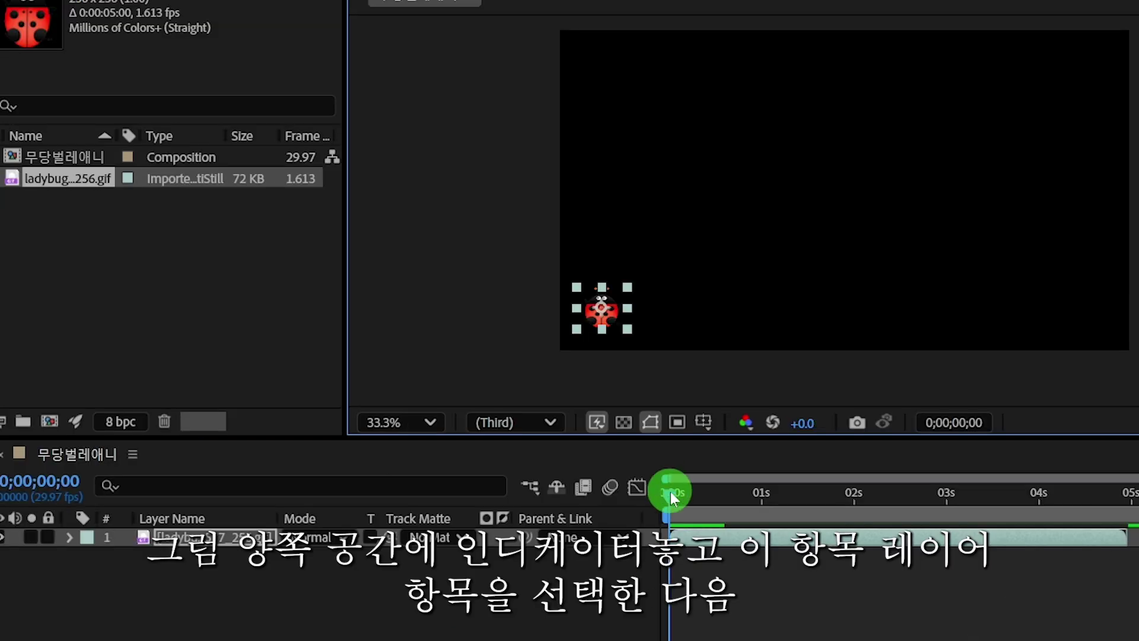
{"action": "left_click", "coordinate": [166, 519]}
{"action": "left_click", "coordinate": [172, 526]}
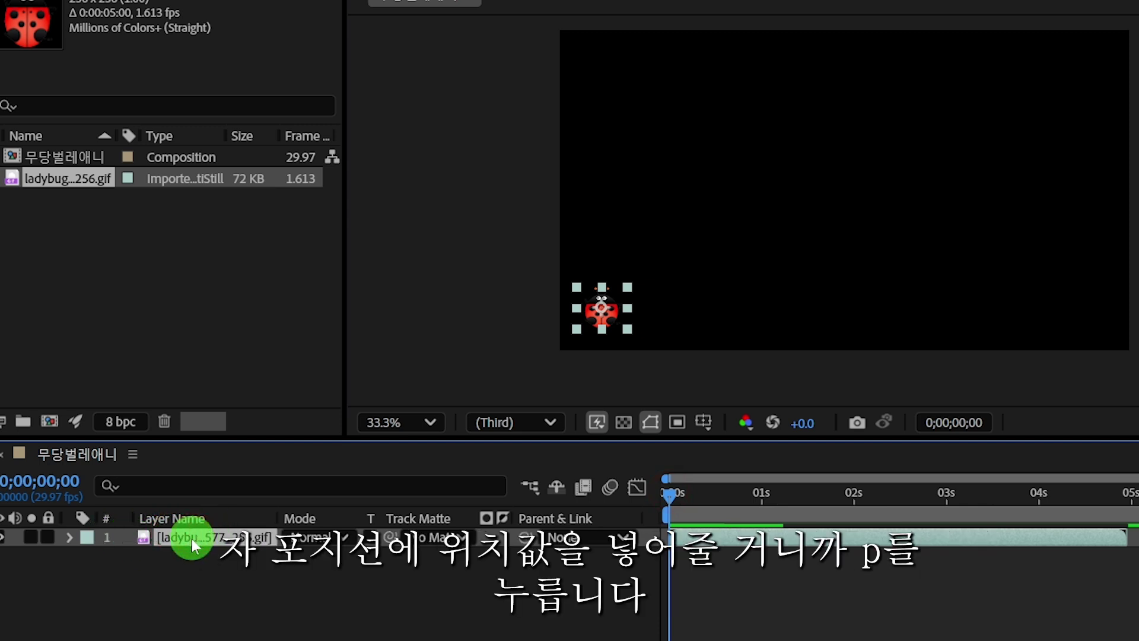
{"action": "key", "text": "p"}
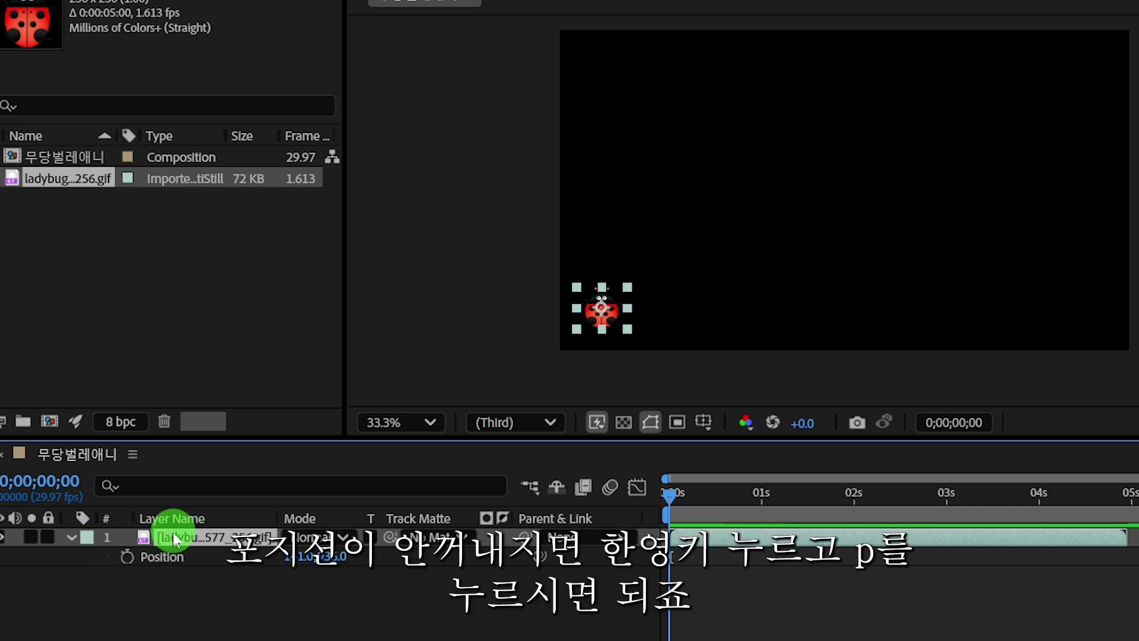
{"action": "left_click", "coordinate": [127, 555]}
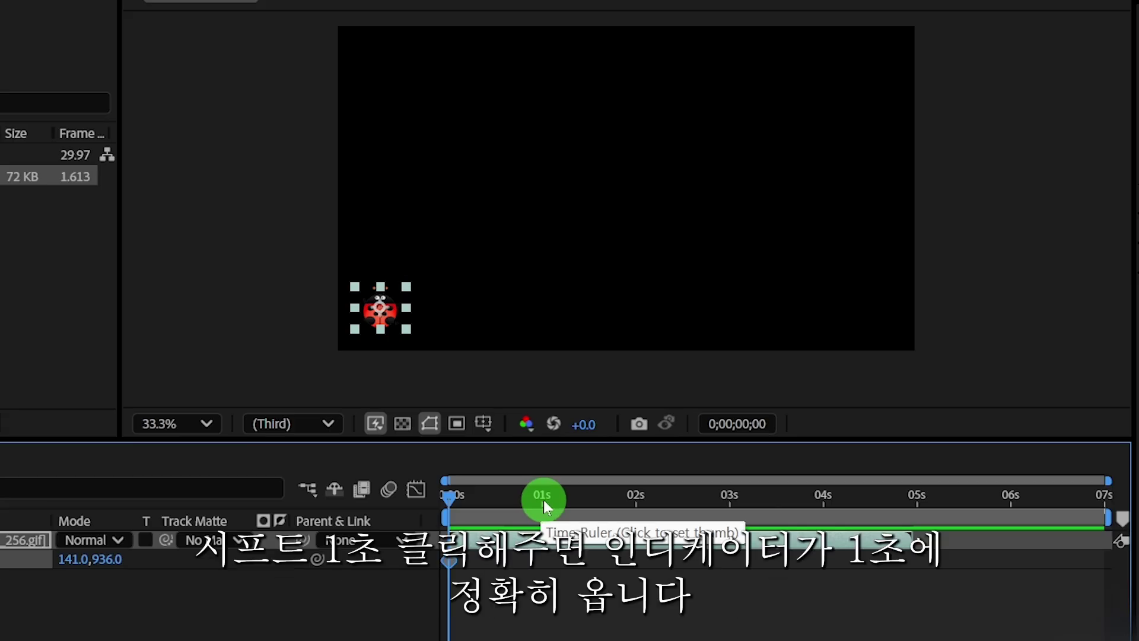
- Keyframe the ladybug straight up to about 141, 378 at 1 second and across to about 780, 336 at 2 seconds
{"action": "left_click", "coordinate": [542, 500], "text": "shift"}
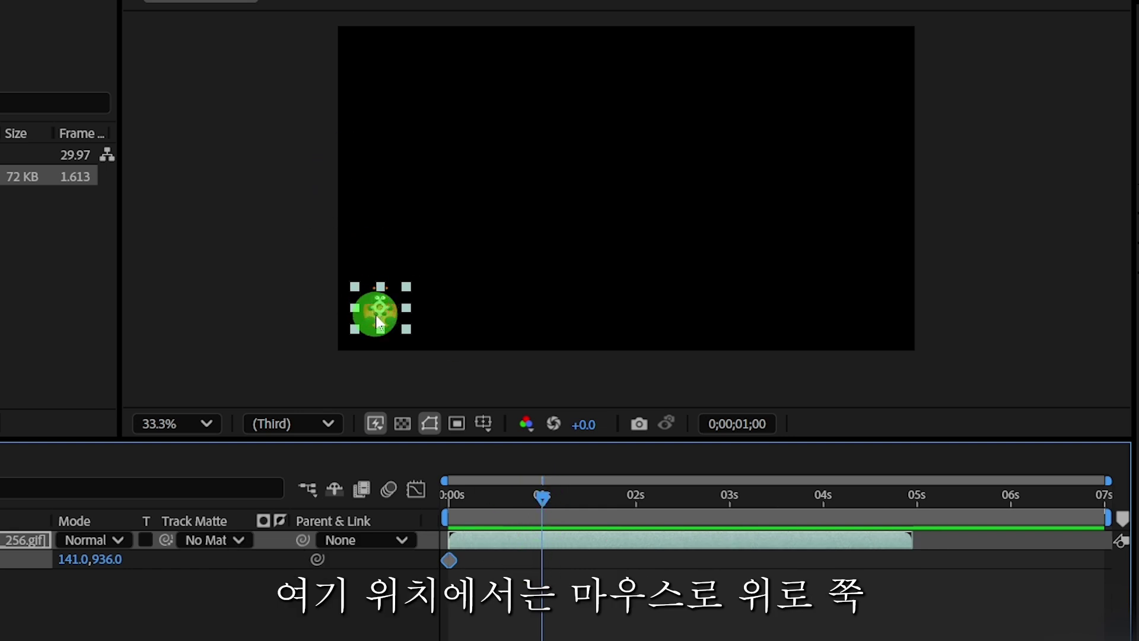
{"action": "left_click_drag", "start_coordinate": [377, 316], "coordinate": [376, 153]}
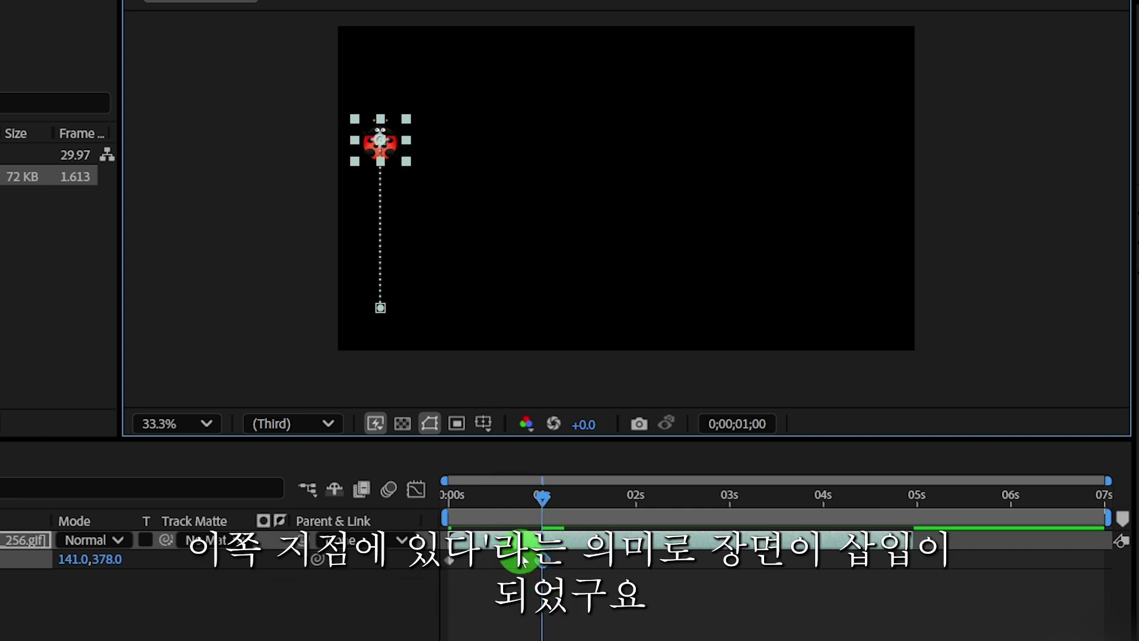
{"action": "left_click", "coordinate": [636, 506]}
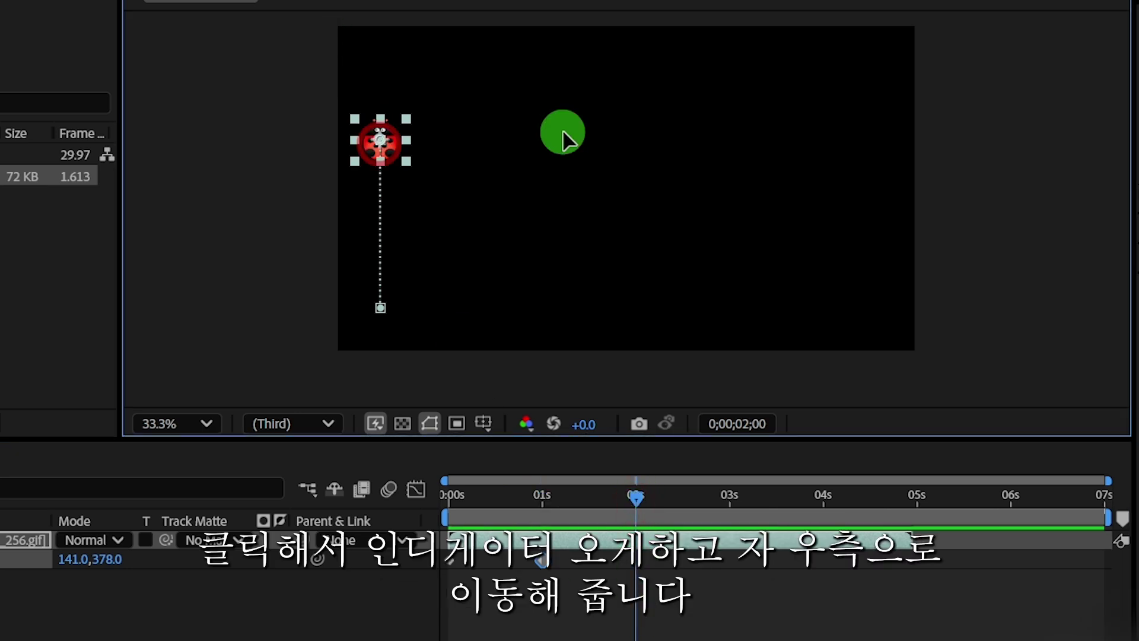
{"action": "left_click", "coordinate": [571, 140]}
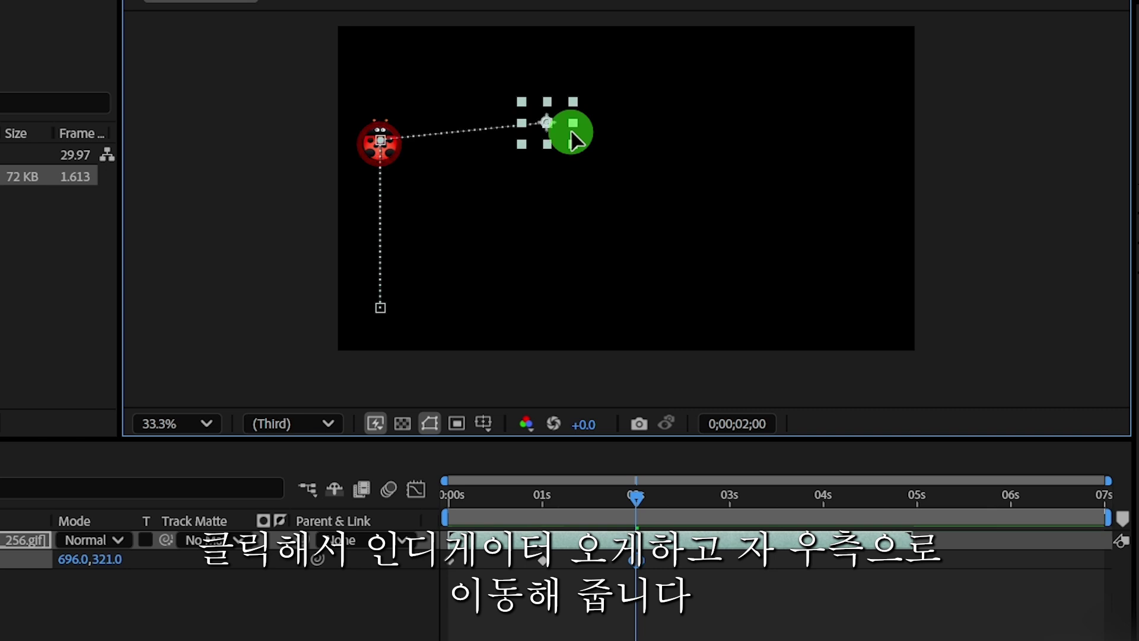
{"action": "left_click_drag", "start_coordinate": [518, 131], "coordinate": [543, 135]}
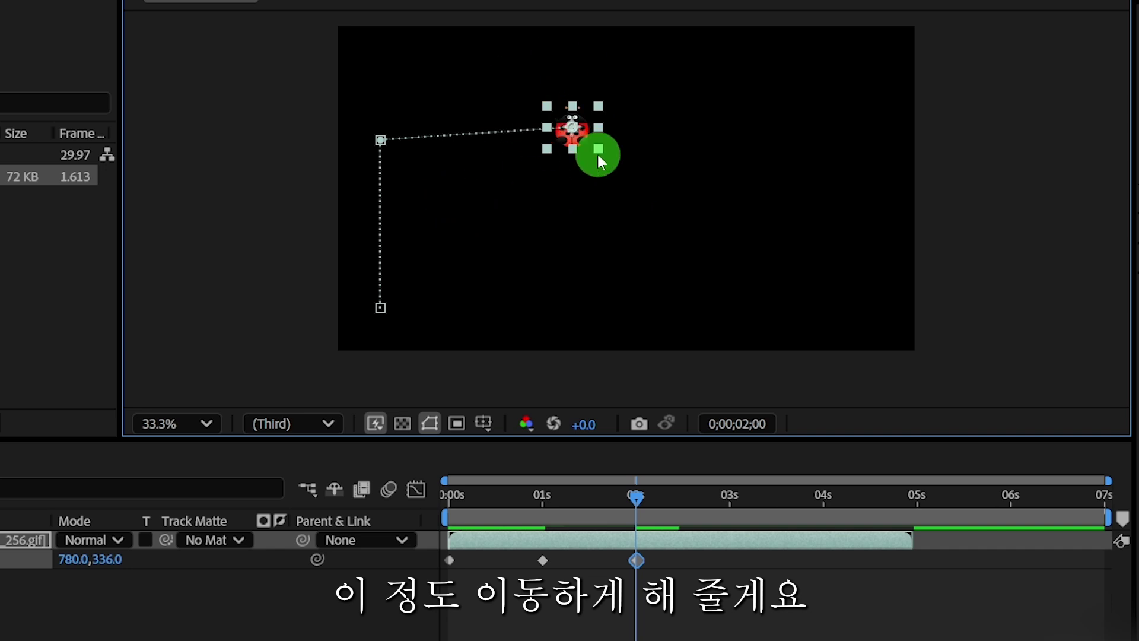
- Keyframe the ladybug's position at about 1308, 105 at 3 seconds and about 1464, 657 at 0;00;04;01
{"action": "left_click", "coordinate": [729, 505], "text": "shift"}
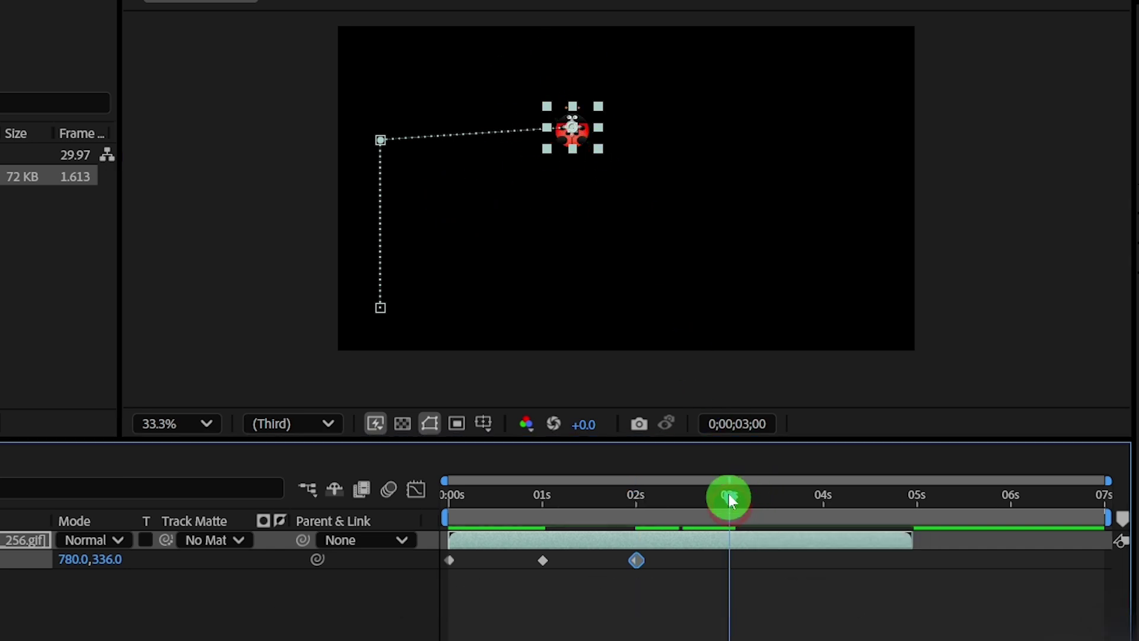
{"action": "left_click", "coordinate": [578, 132]}
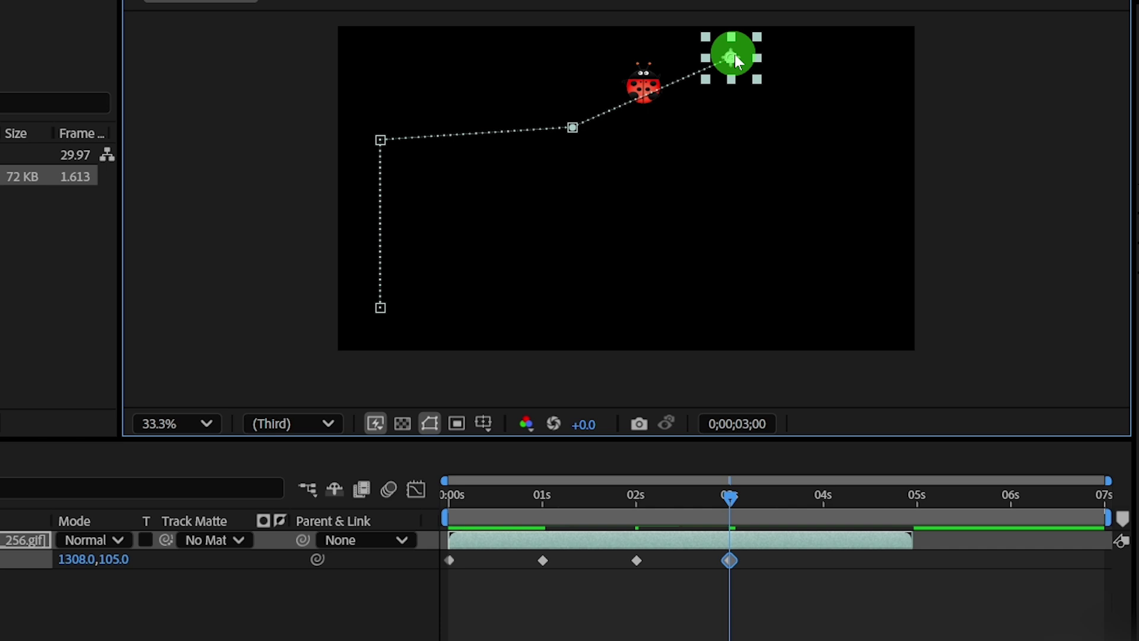
{"action": "left_click", "coordinate": [825, 501], "text": "shift"}
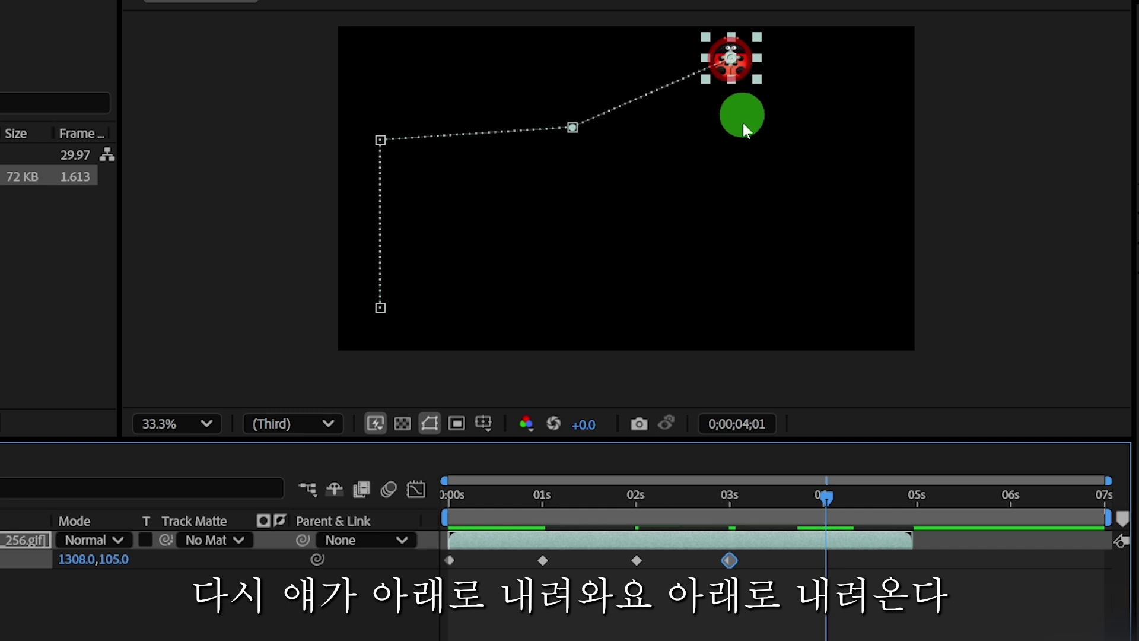
{"action": "left_click", "coordinate": [765, 210]}
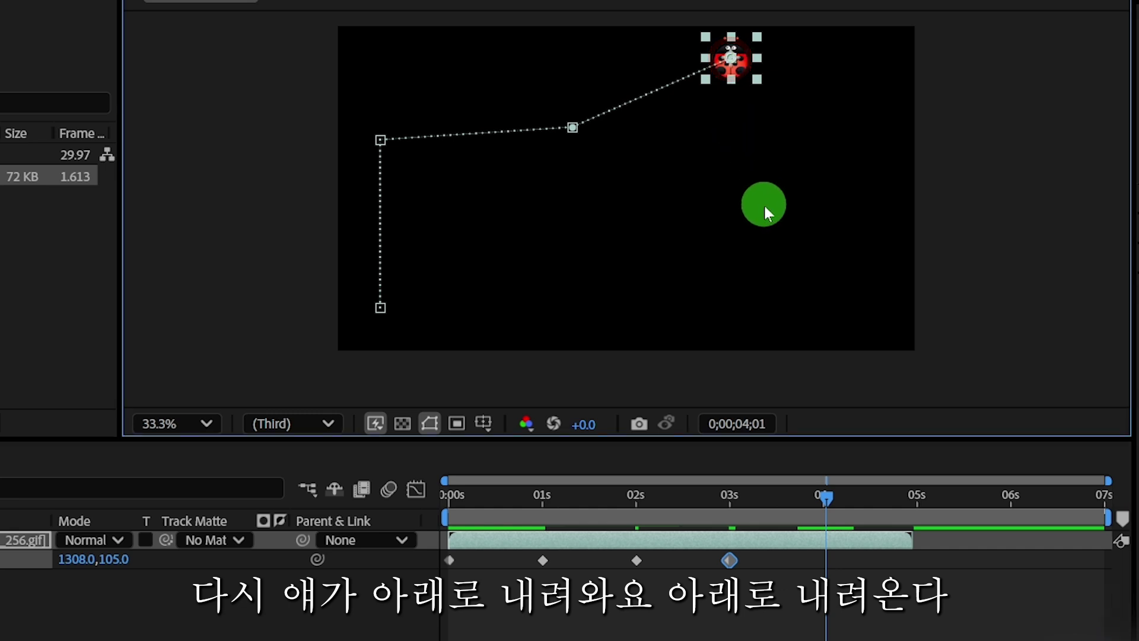
{"action": "left_click_drag", "start_coordinate": [738, 66], "coordinate": [788, 253]}
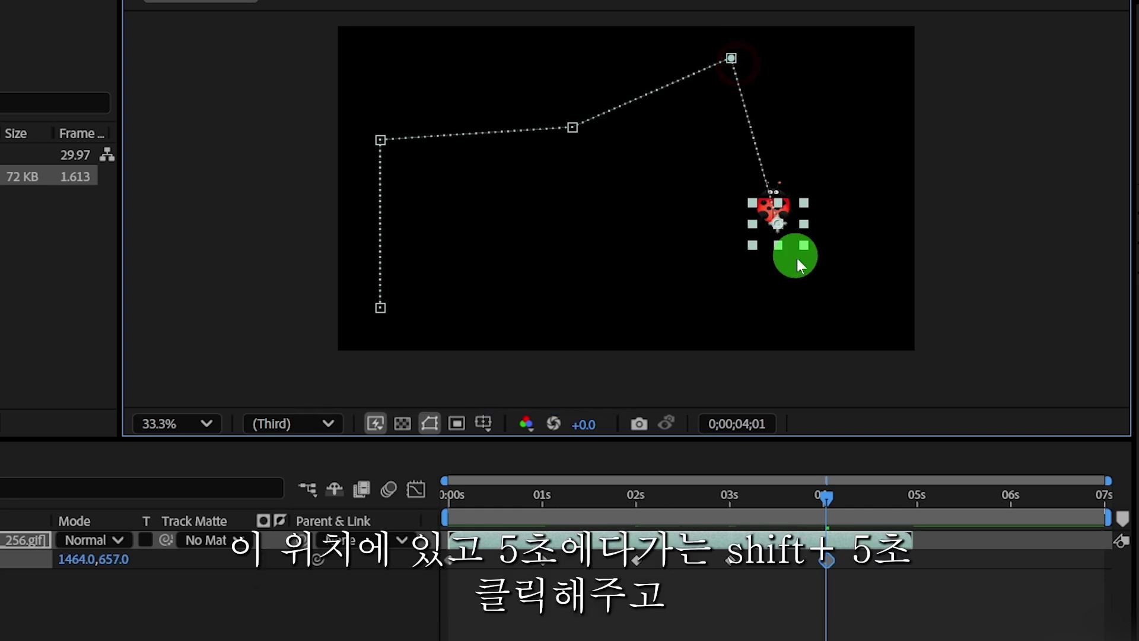
- At 0;00;04;28, move the ladybug horizontally out past the frame's right edge to about 2154, 657
{"action": "left_click", "coordinate": [917, 503], "text": "shift"}
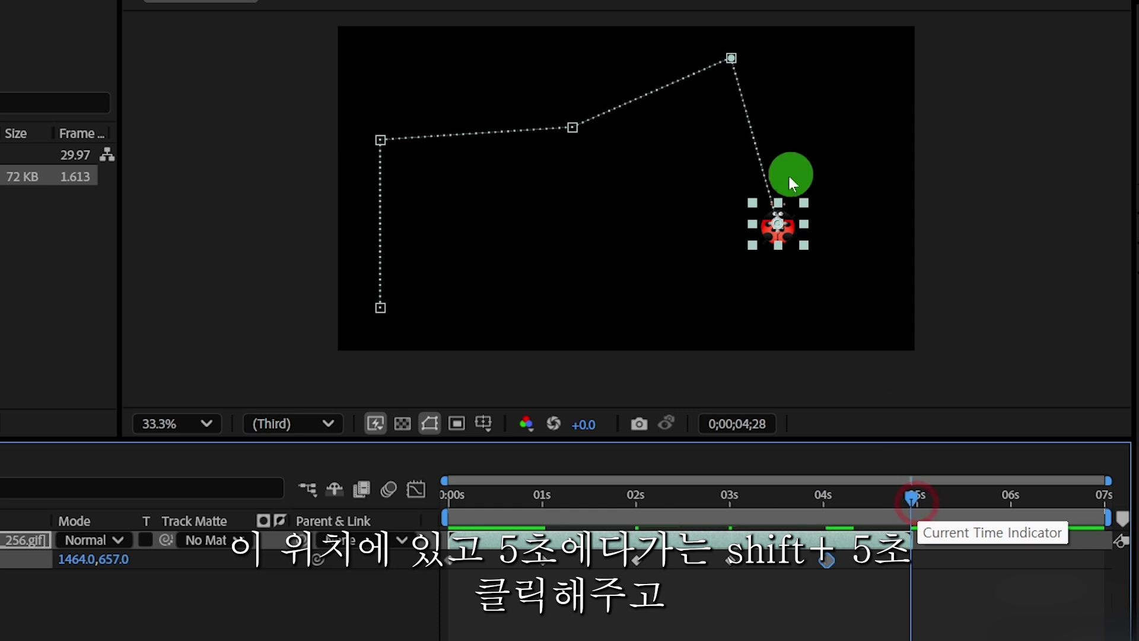
{"action": "left_click", "coordinate": [774, 226]}
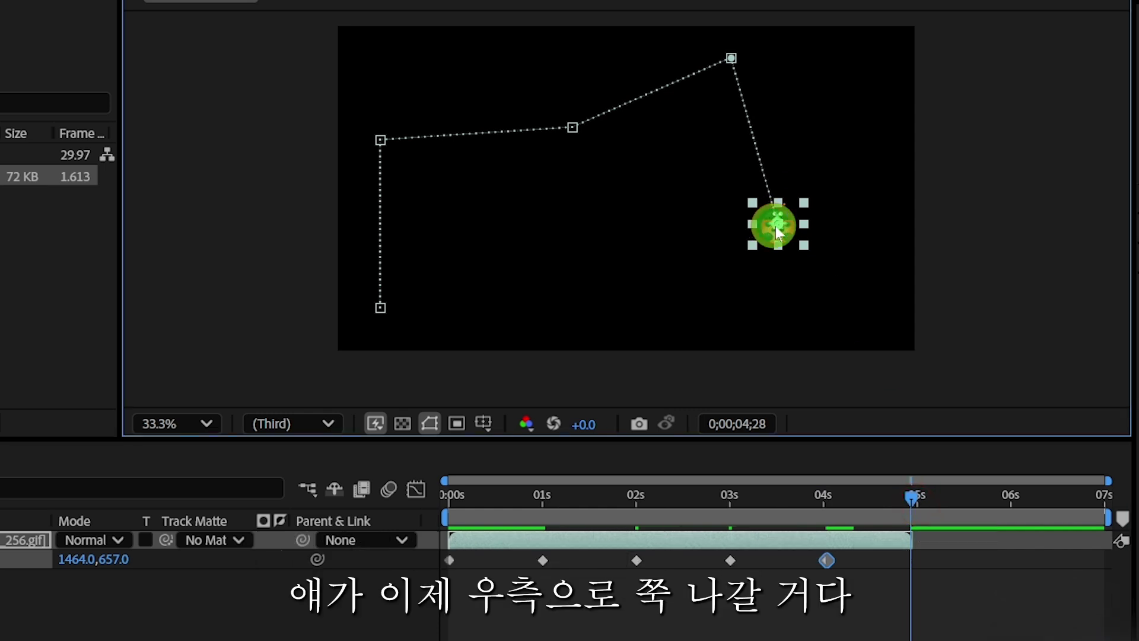
{"action": "left_click_drag", "start_coordinate": [820, 219], "coordinate": [925, 224]}
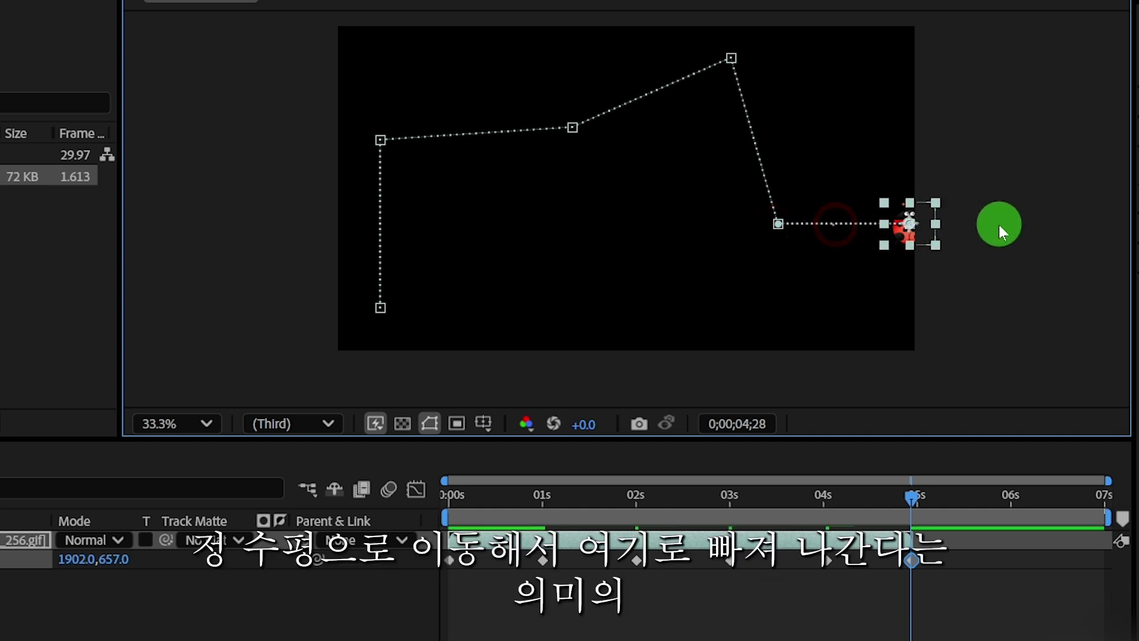
{"action": "left_click", "coordinate": [999, 225]}
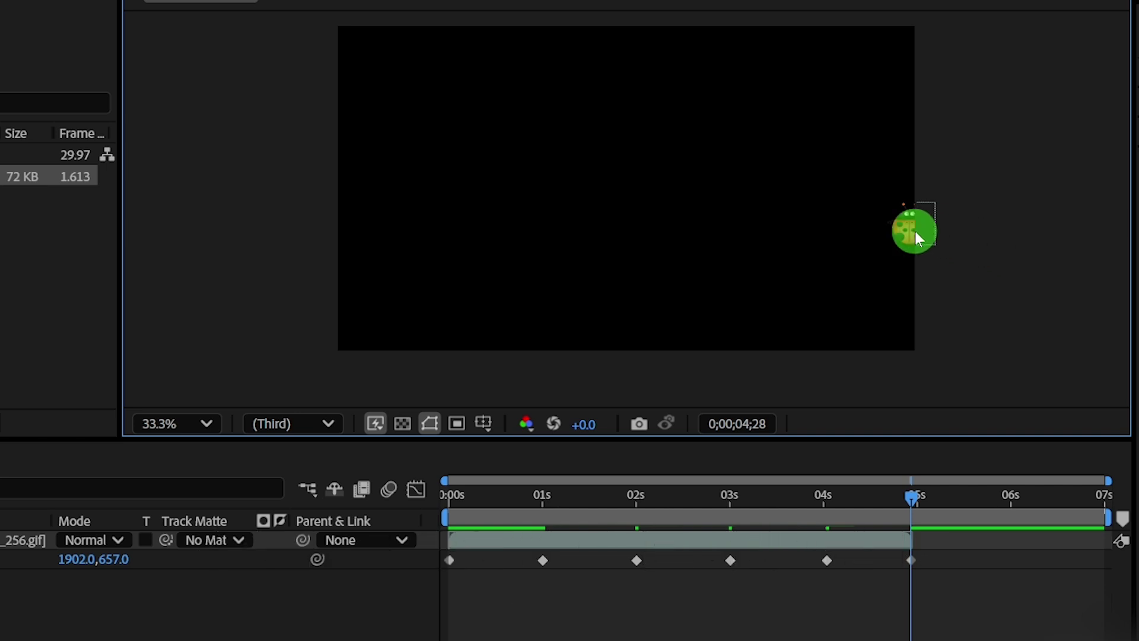
{"action": "left_click", "coordinate": [908, 226], "text": "shift"}
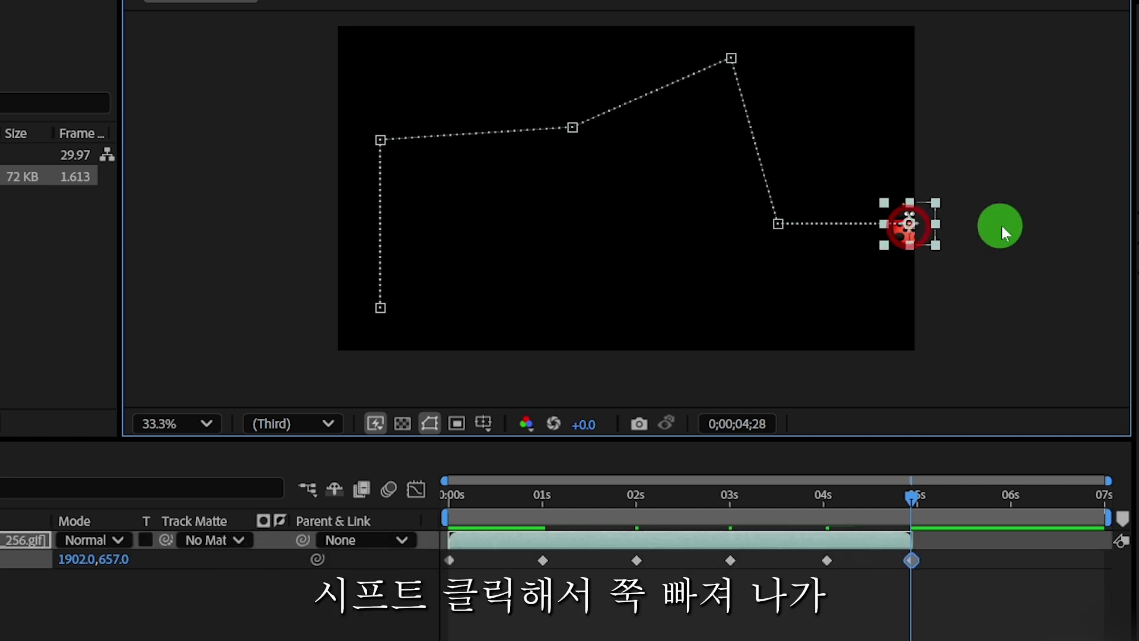
{"action": "left_click", "coordinate": [1002, 226]}
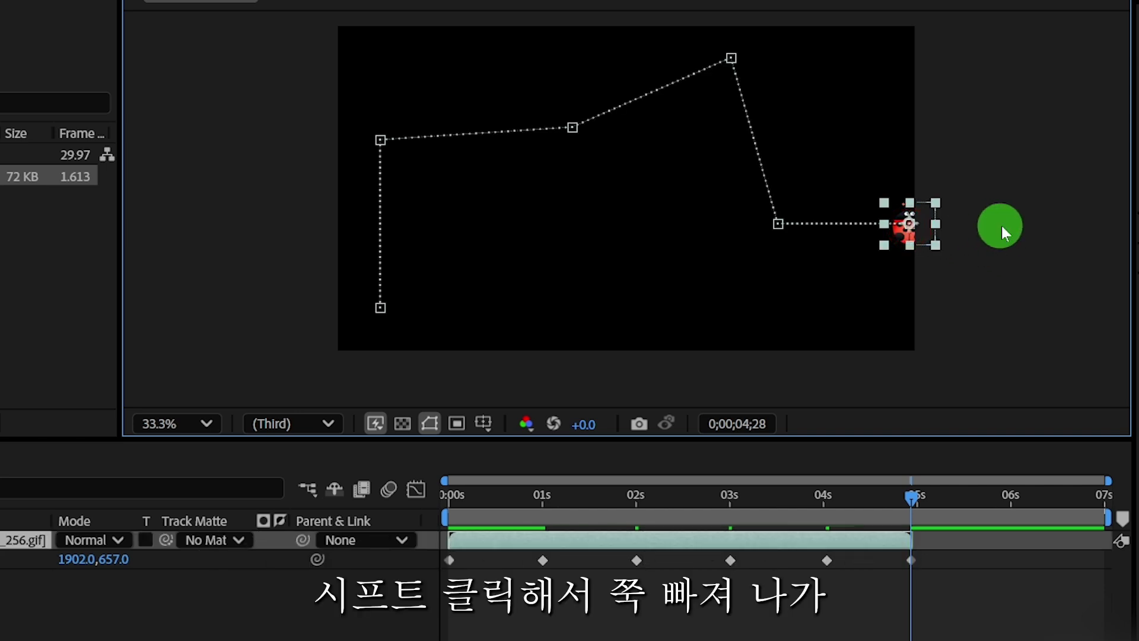
{"action": "left_click_drag", "start_coordinate": [908, 230], "coordinate": [981, 221]}
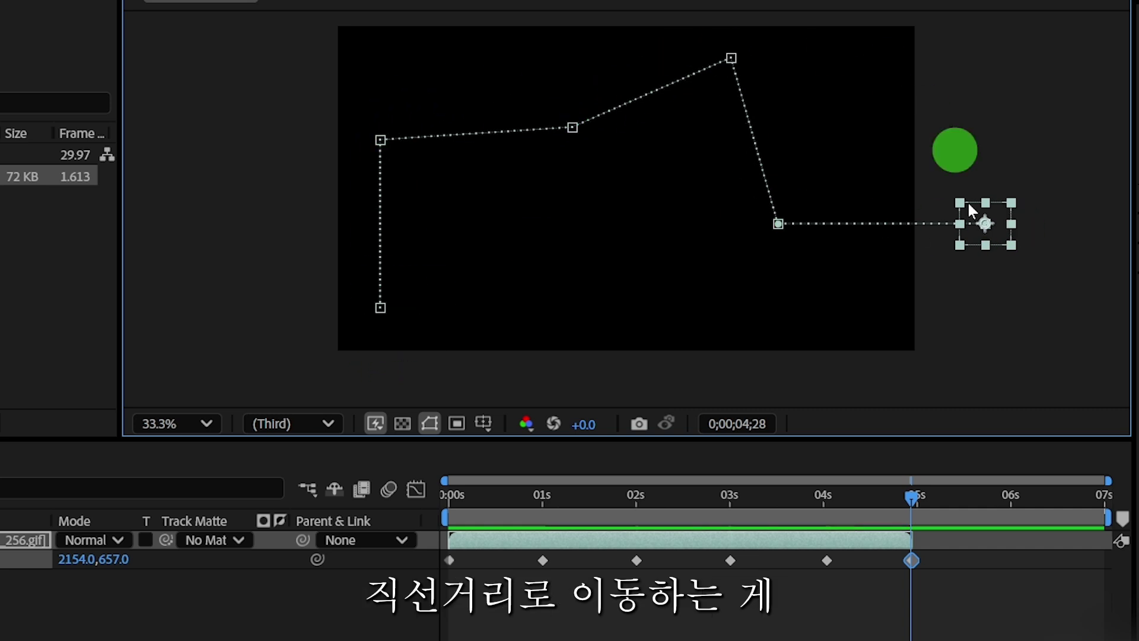
- Preview the ladybug's motion from the beginning of the composition and return to 0 seconds
{"action": "left_click", "coordinate": [451, 494]}
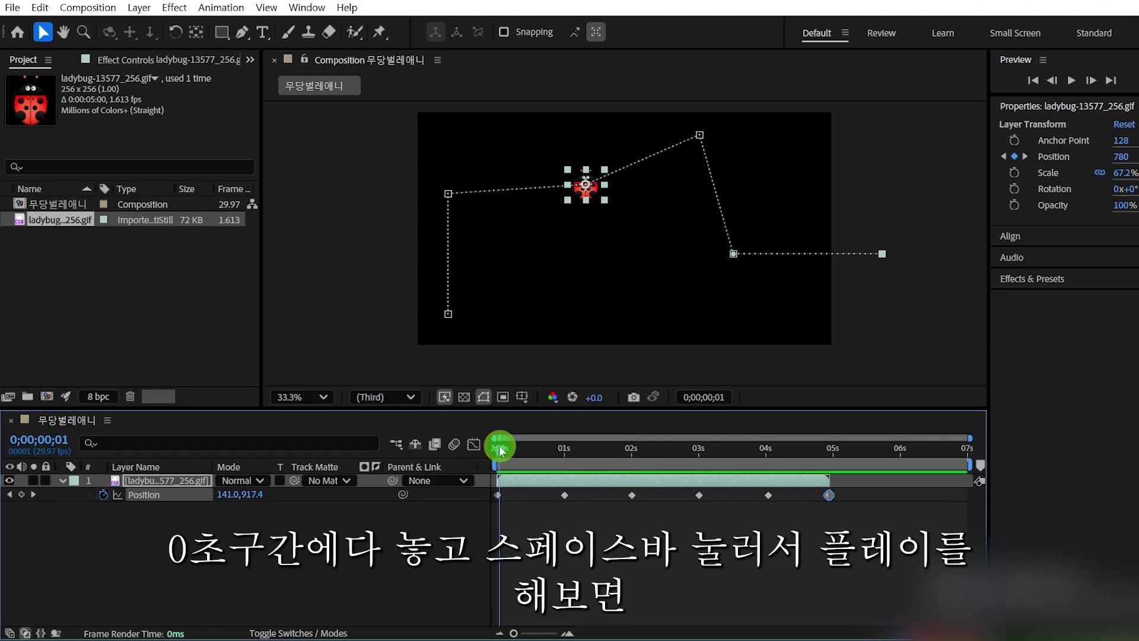
{"action": "key", "text": "space"}
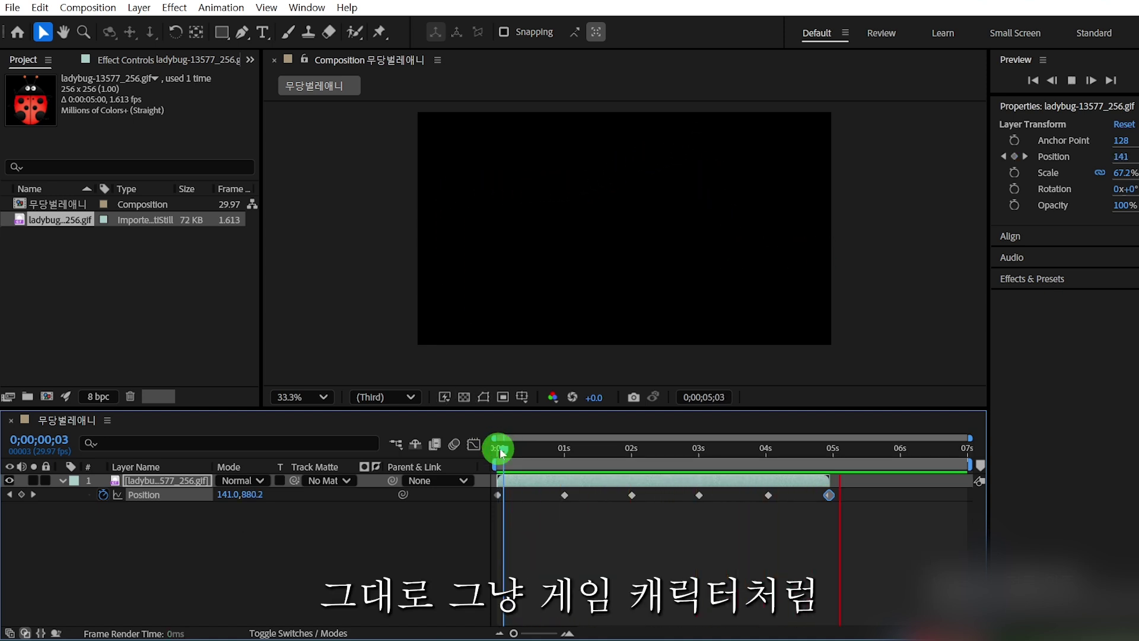
{"action": "left_click", "coordinate": [500, 451]}
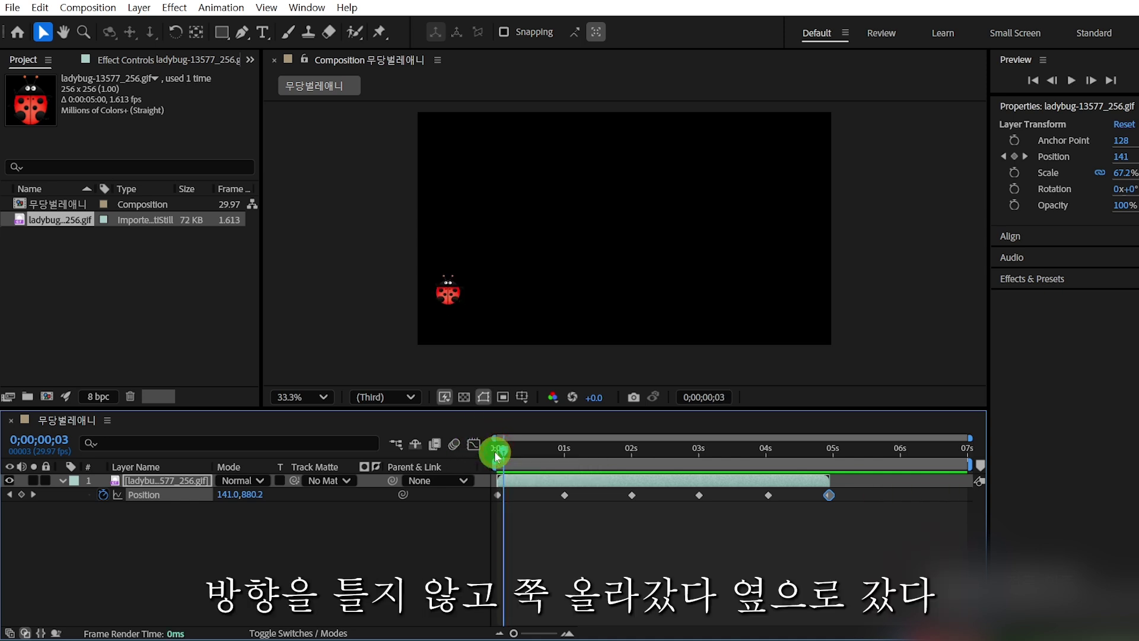
{"action": "key", "text": "Home"}
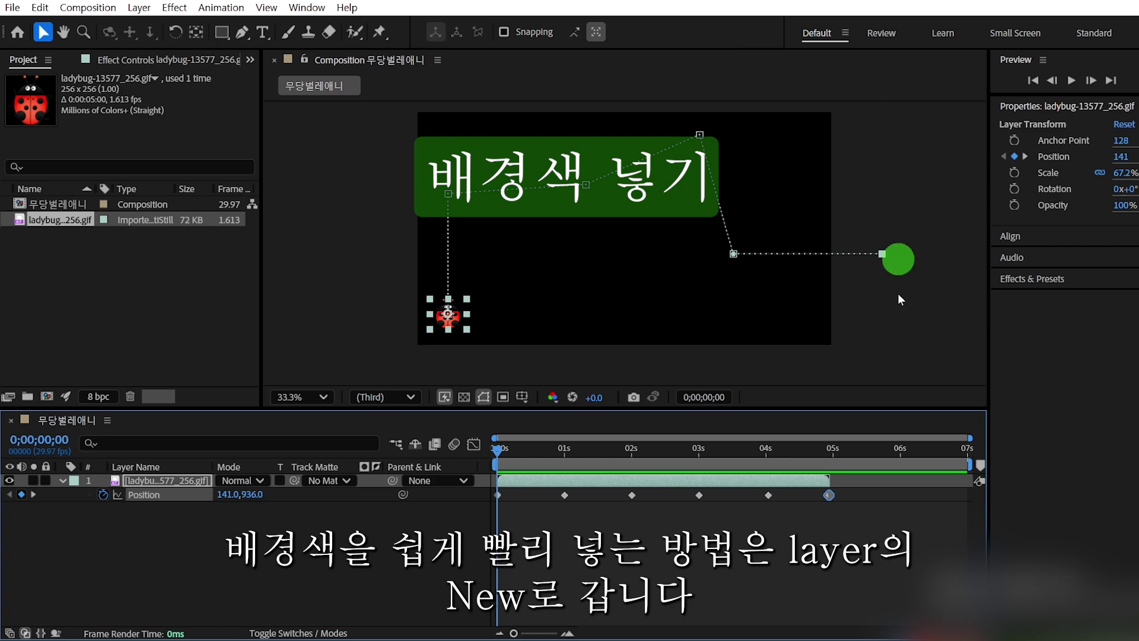
- Create a 1920 x 1080 px solid in bright cyan (08F5C8) and place it beneath the ladybug layer as the background
{"action": "left_click", "coordinate": [138, 8]}
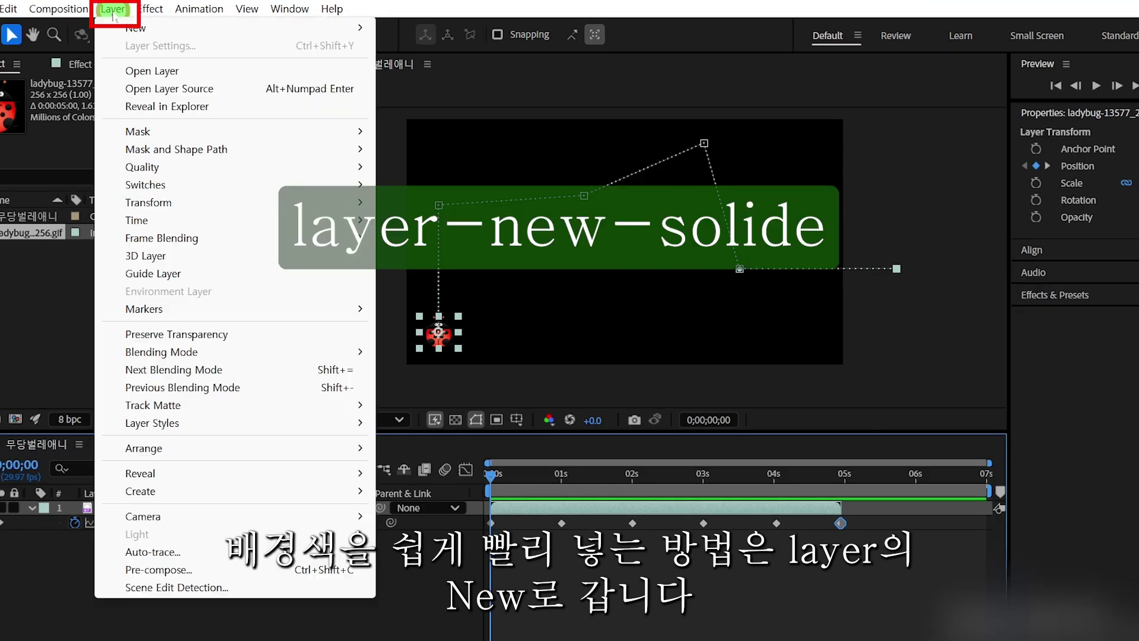
{"action": "mouse_move", "coordinate": [267, 27]}
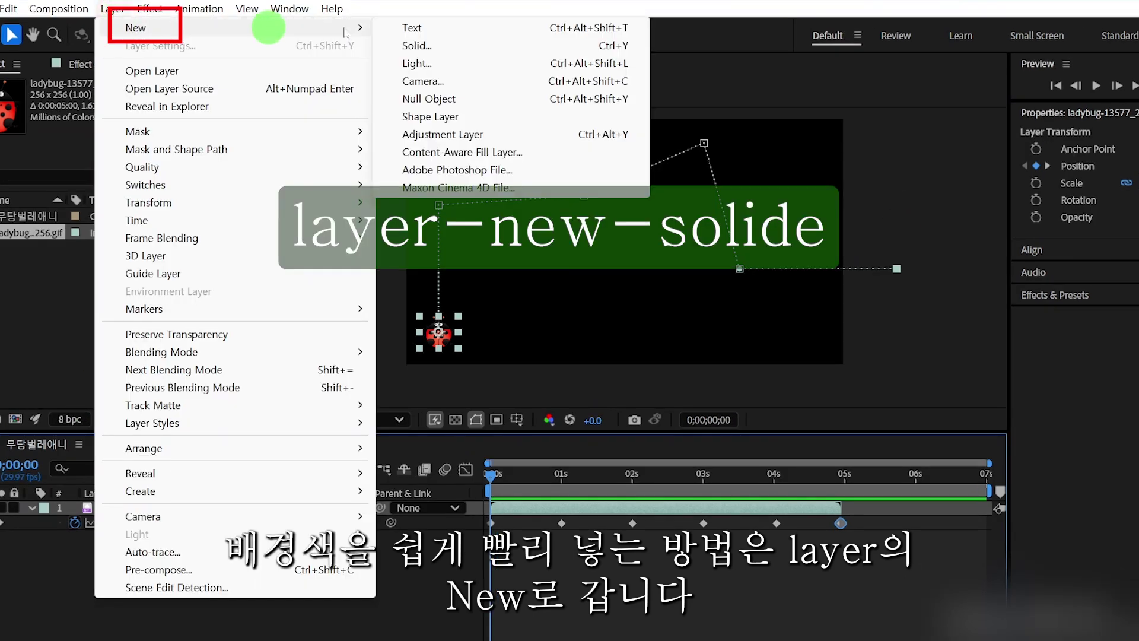
{"action": "left_click", "coordinate": [418, 46]}
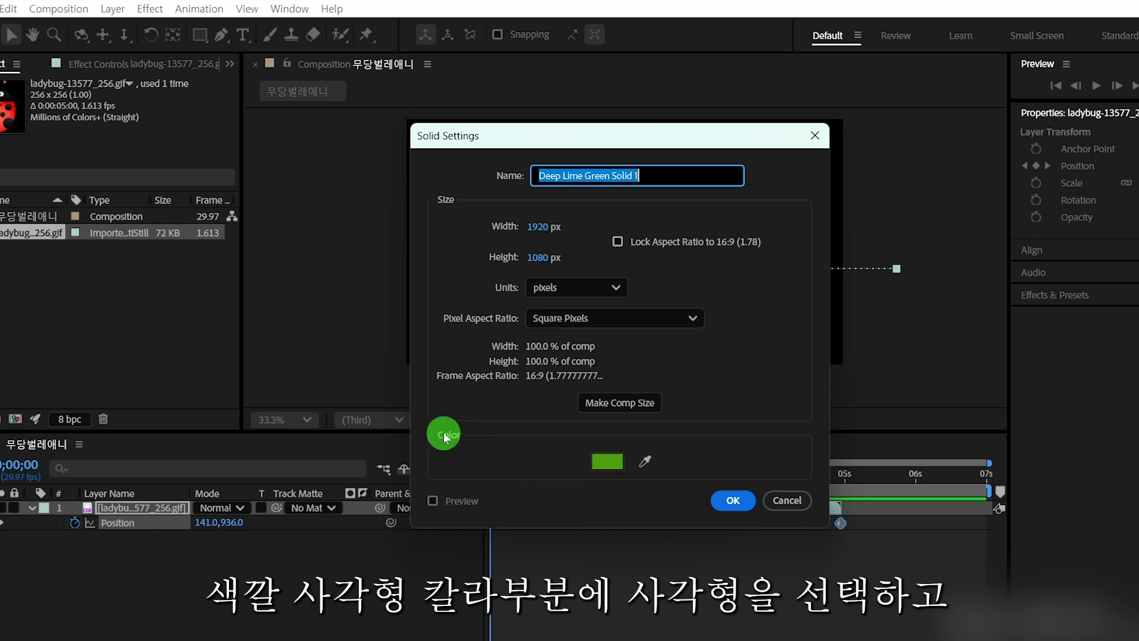
{"action": "left_click", "coordinate": [594, 458]}
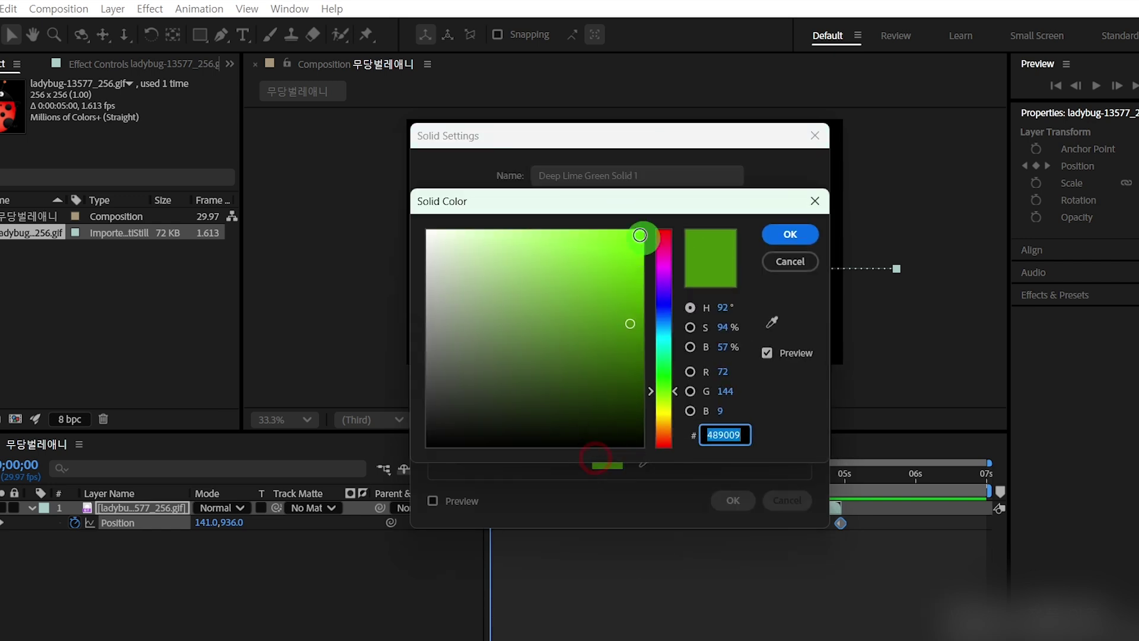
{"action": "left_click_drag", "start_coordinate": [665, 397], "coordinate": [663, 345]}
{"action": "left_click", "coordinate": [604, 289]}
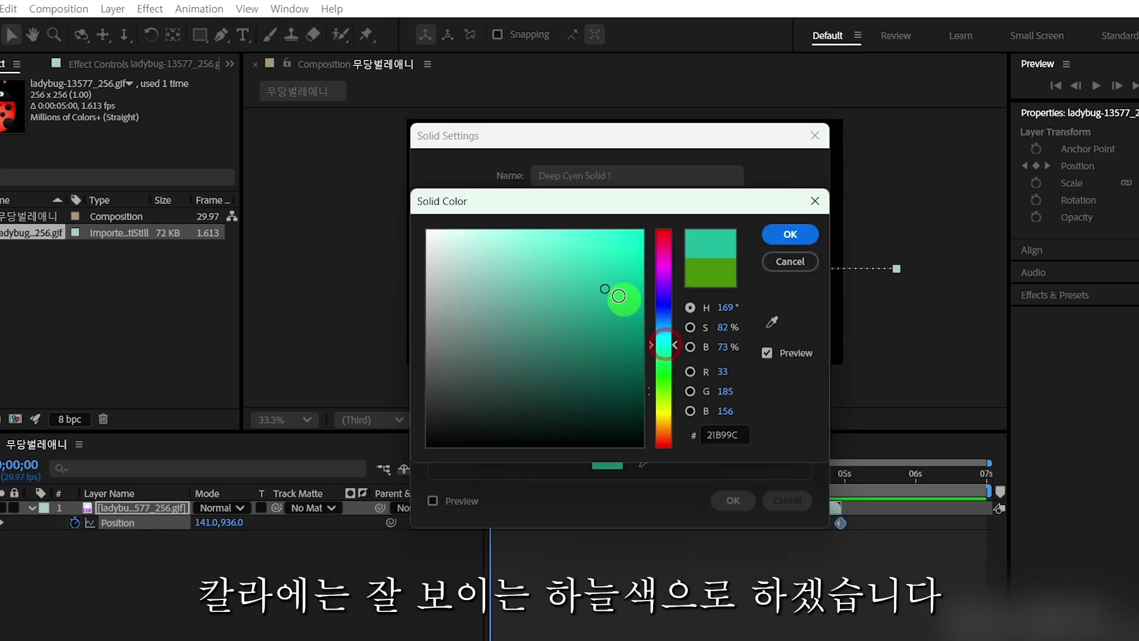
{"action": "left_click", "coordinate": [635, 236]}
{"action": "left_click", "coordinate": [771, 235]}
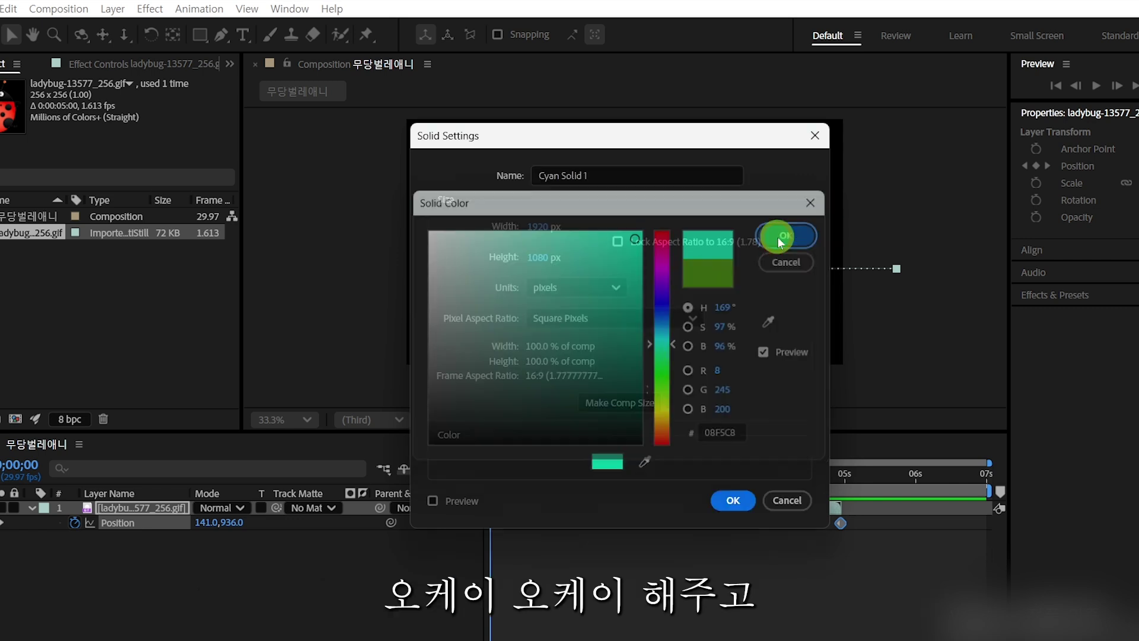
{"action": "left_click", "coordinate": [730, 500]}
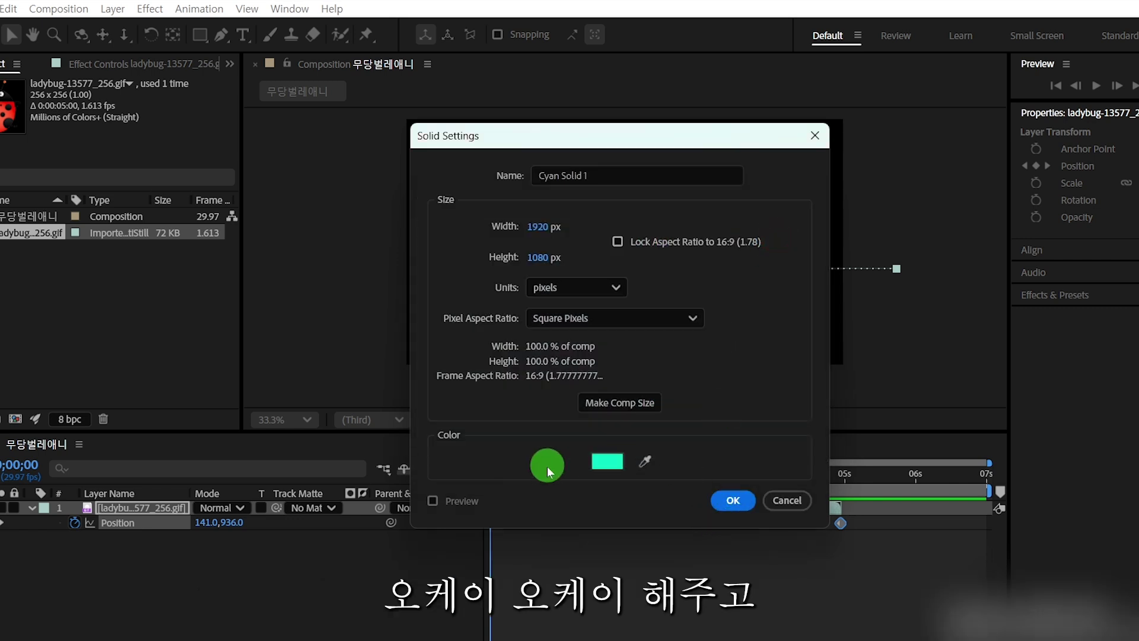
{"action": "left_click", "coordinate": [732, 500]}
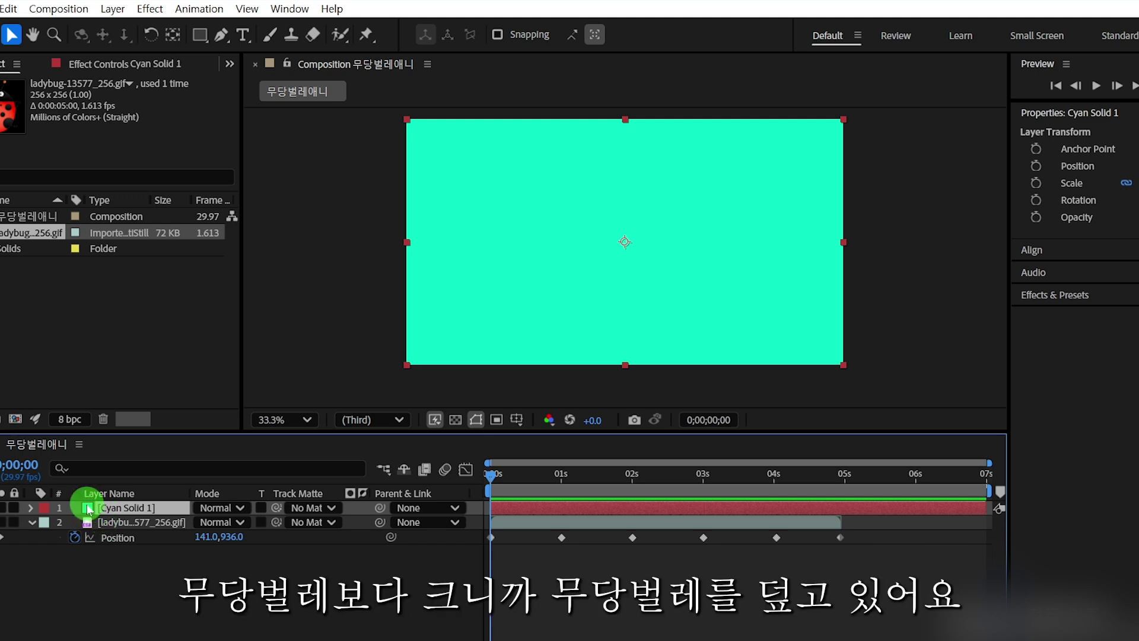
{"action": "left_click_drag", "start_coordinate": [89, 509], "coordinate": [87, 552]}
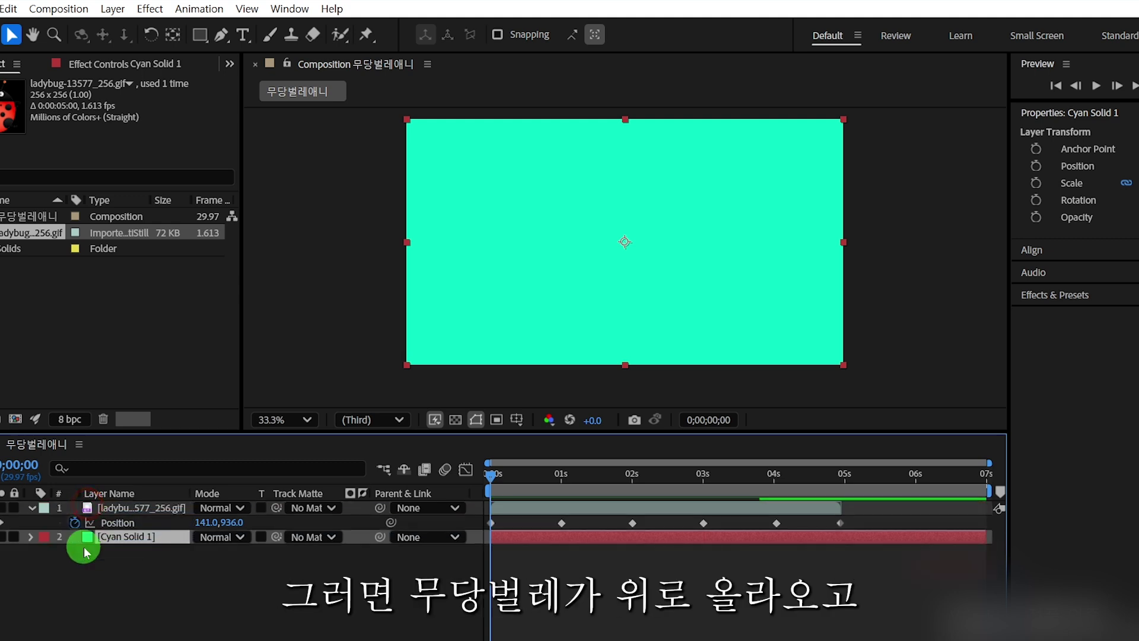
- Preview the ladybug's motion against the cyan background from the start of the composition
{"action": "left_click", "coordinate": [491, 312]}
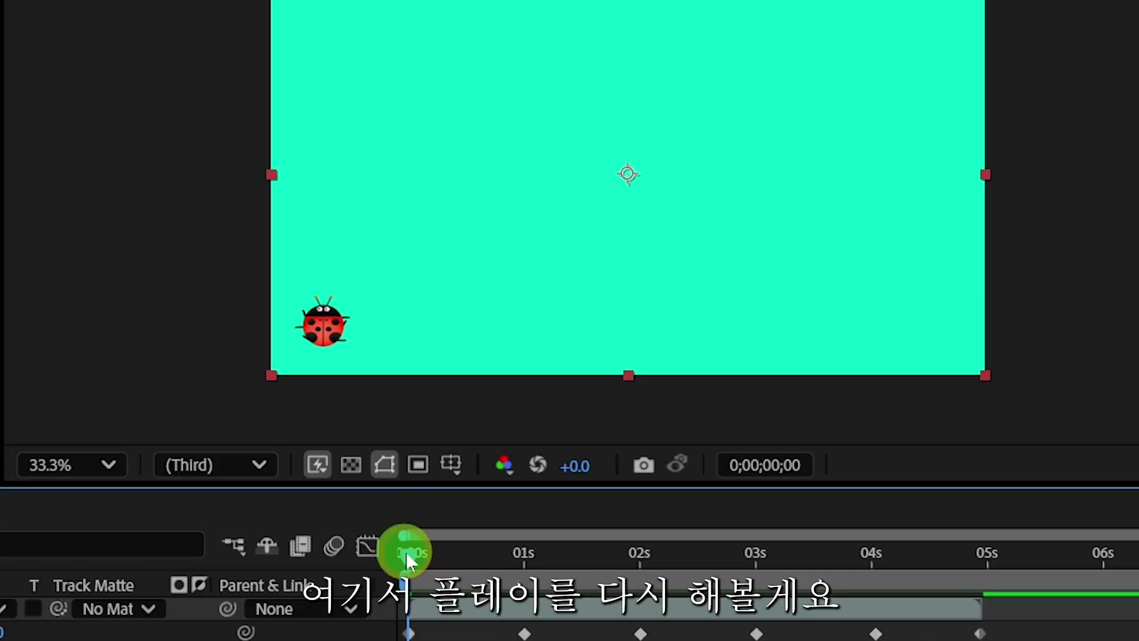
{"action": "left_click", "coordinate": [406, 552]}
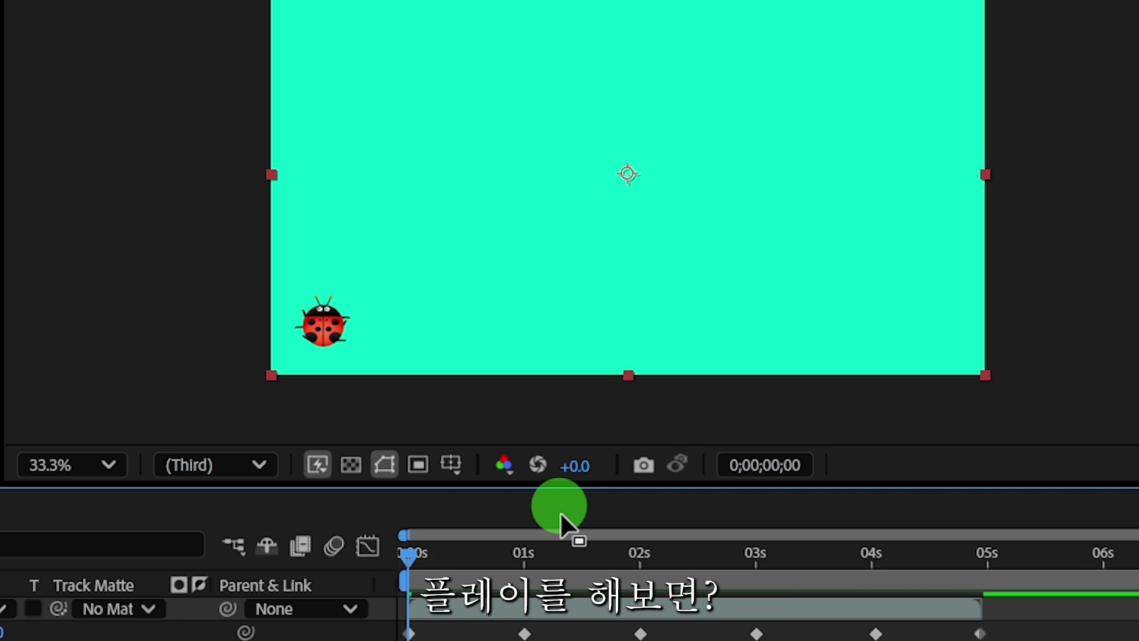
{"action": "key", "text": "space"}
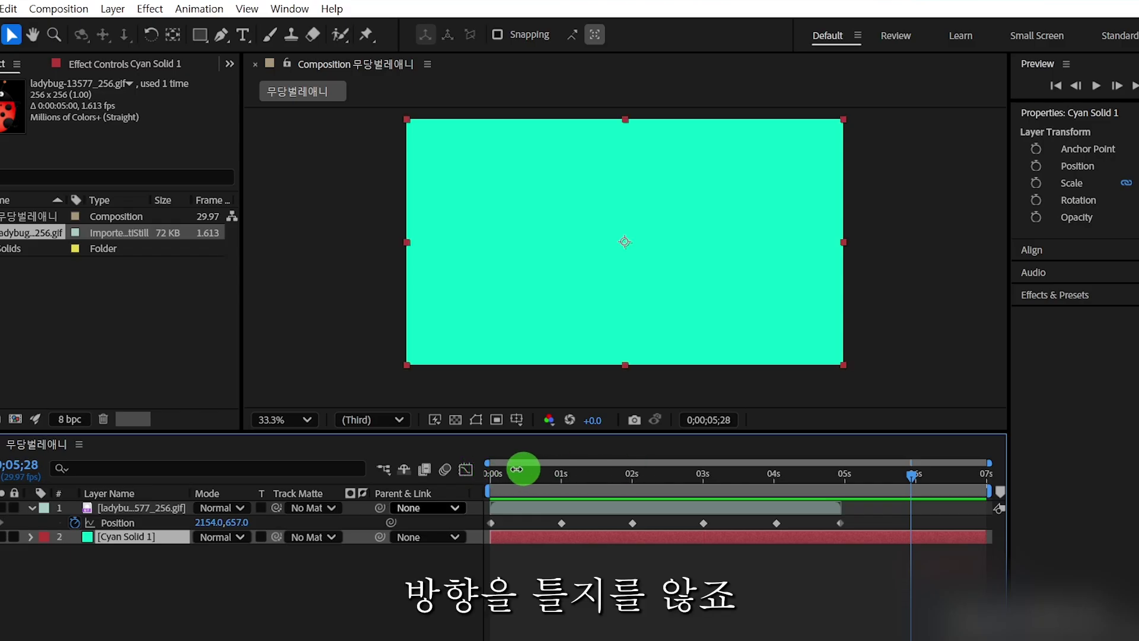
{"action": "left_click", "coordinate": [493, 475]}
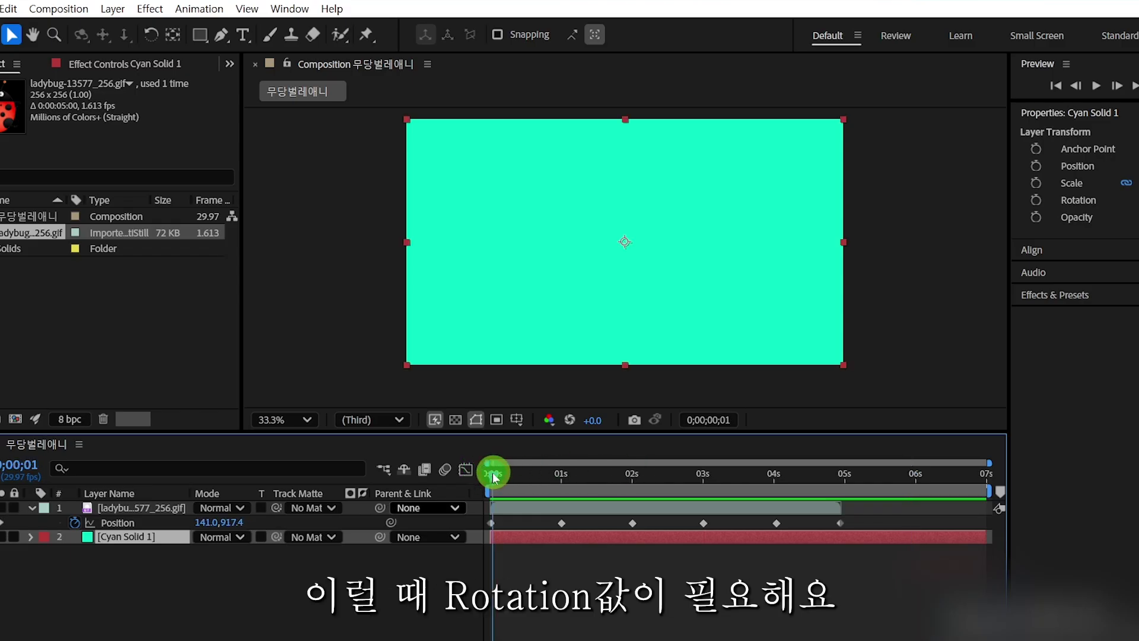
- At 0 seconds, select the ladybug layer and use the Pen Tool to convert its 2-second motion path point to a smooth curve
{"action": "key", "text": "ctrl+Up"}
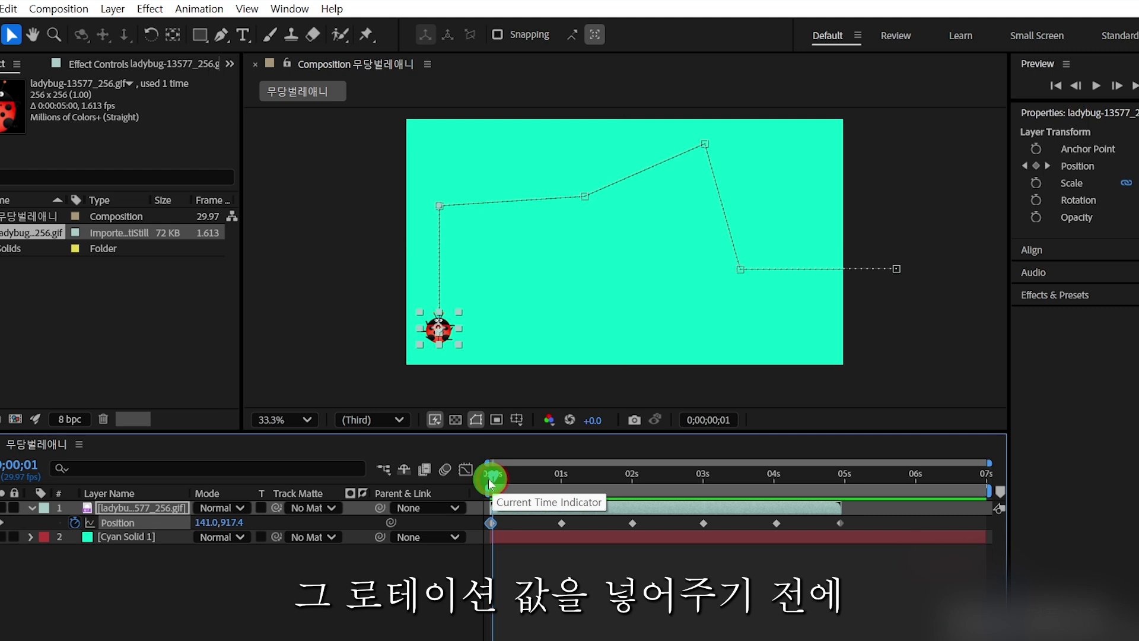
{"action": "left_click_drag", "start_coordinate": [491, 489], "coordinate": [488, 479]}
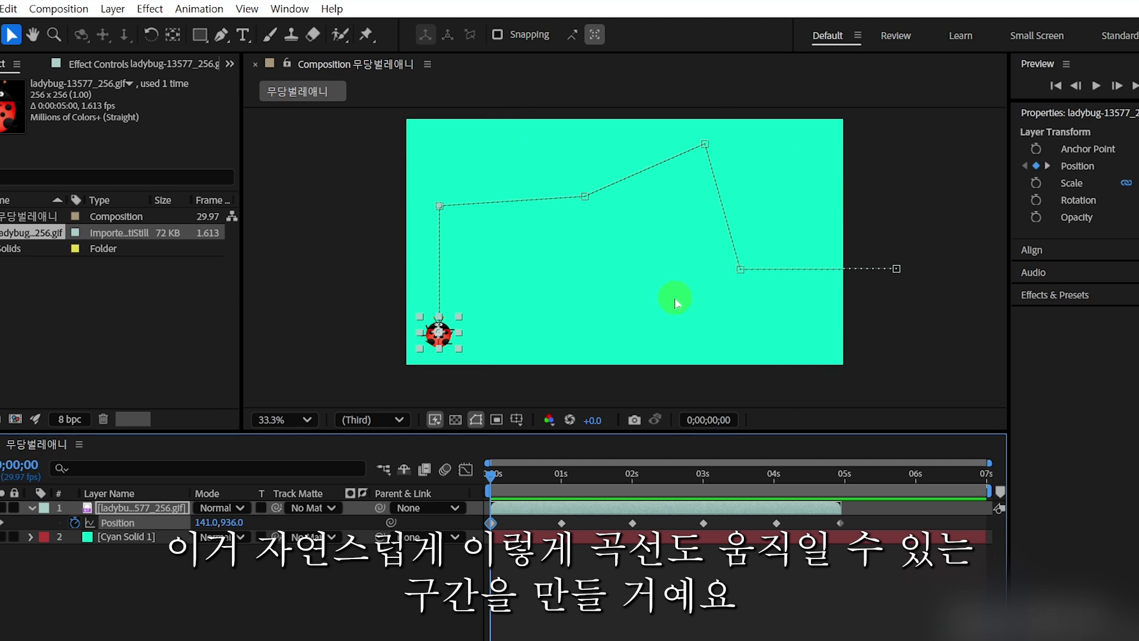
{"action": "left_click", "coordinate": [491, 525]}
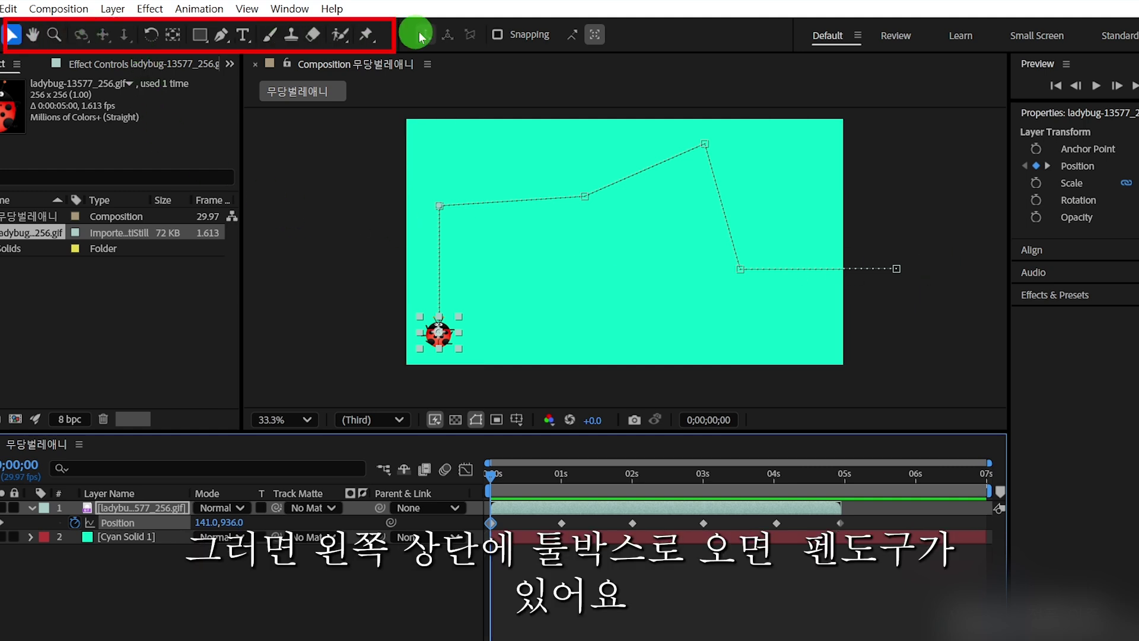
{"action": "left_click", "coordinate": [224, 38]}
{"action": "left_click", "coordinate": [226, 42]}
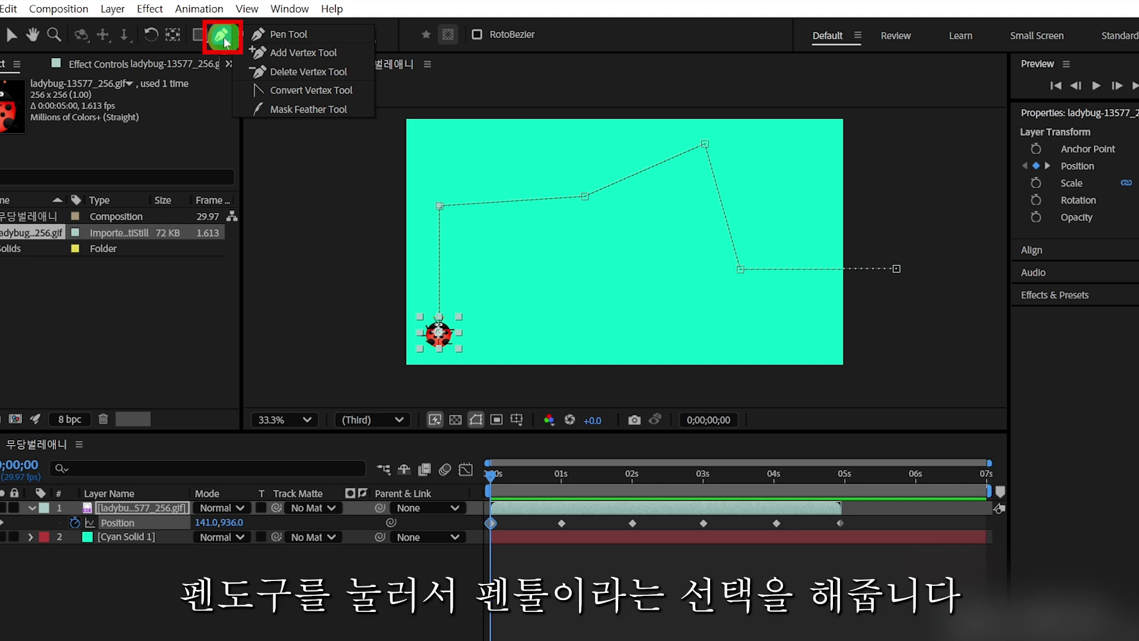
{"action": "left_click", "coordinate": [276, 37]}
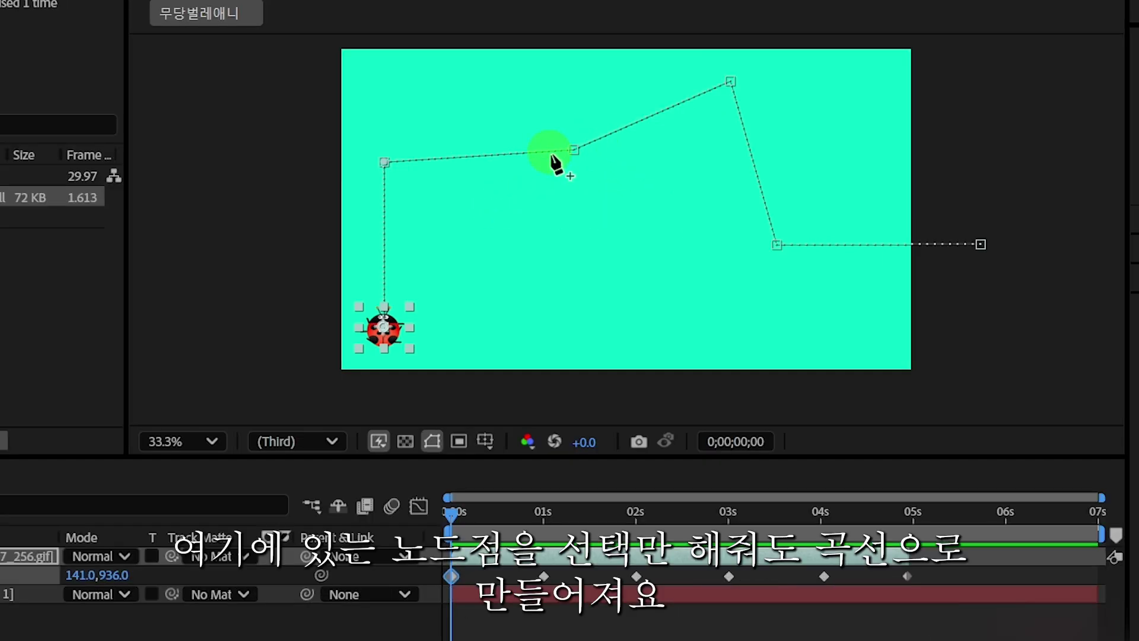
{"action": "left_click", "coordinate": [573, 149]}
{"action": "left_click", "coordinate": [573, 149]}
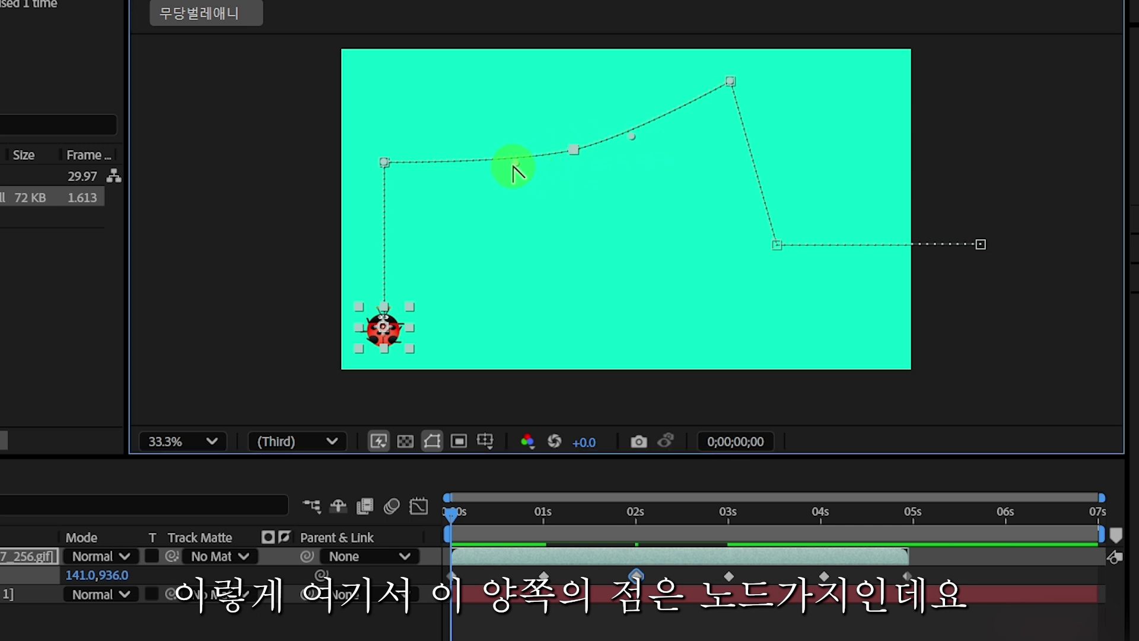
- Pull the 2-second point's incoming handle downward and its outgoing handle upward to shape the path into an S-curve
{"action": "left_click_drag", "start_coordinate": [516, 162], "coordinate": [546, 247]}
{"action": "left_click_drag", "start_coordinate": [553, 171], "coordinate": [557, 266]}
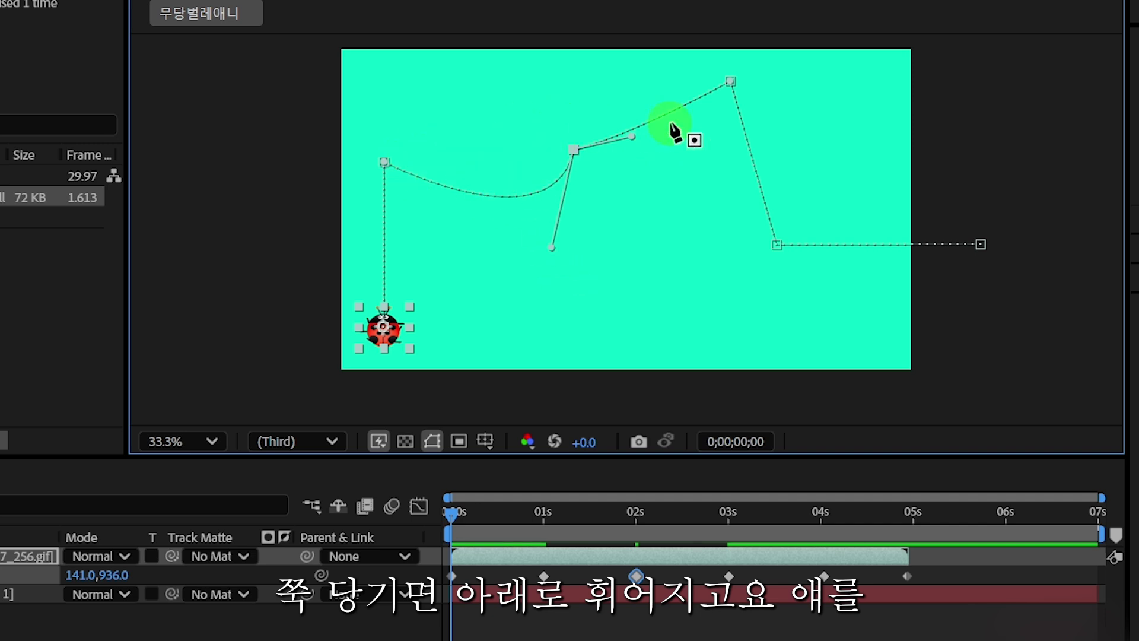
{"action": "left_click", "coordinate": [633, 137]}
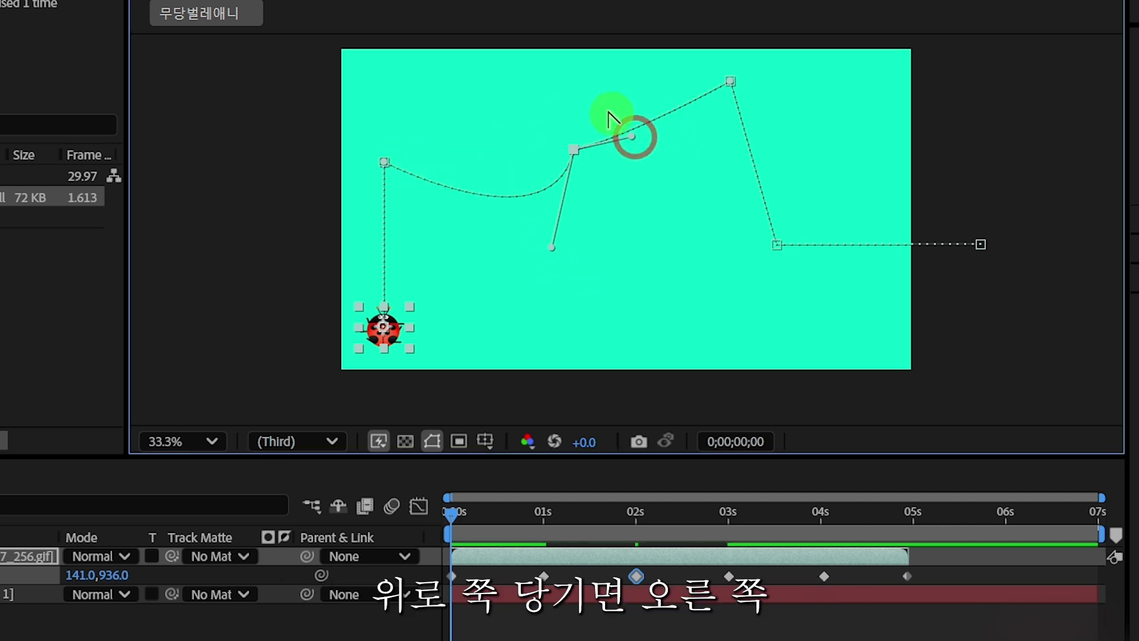
{"action": "left_click_drag", "start_coordinate": [595, 69], "coordinate": [603, 70]}
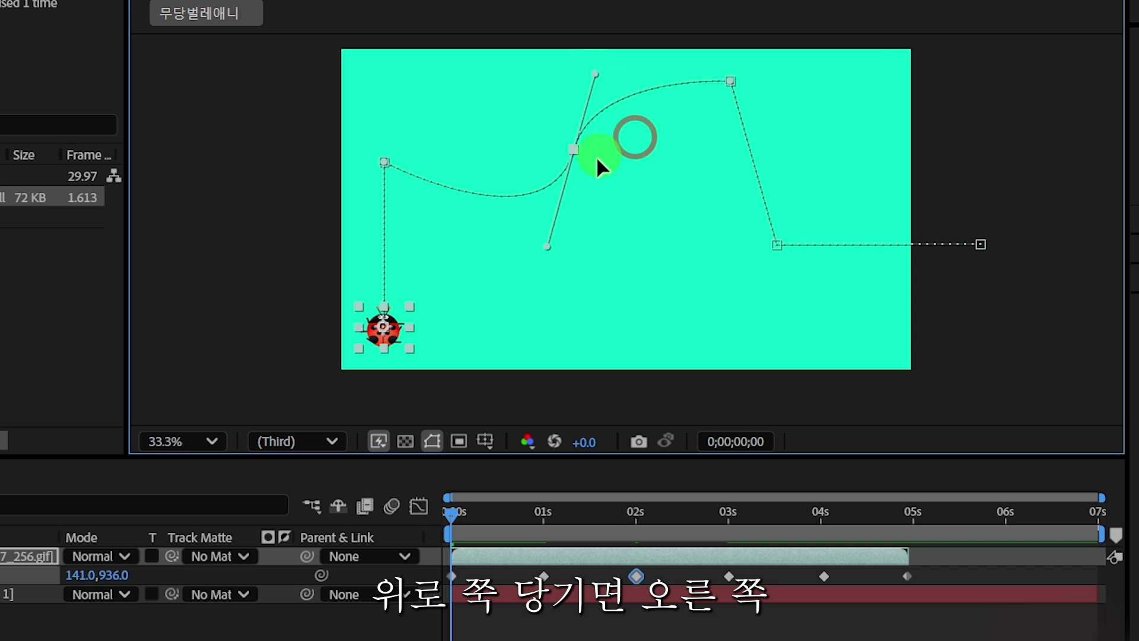
- Convert the 3-second path point to a curve and extend its outgoing handle down and outward to bow the descending segment
{"action": "left_click", "coordinate": [731, 81]}
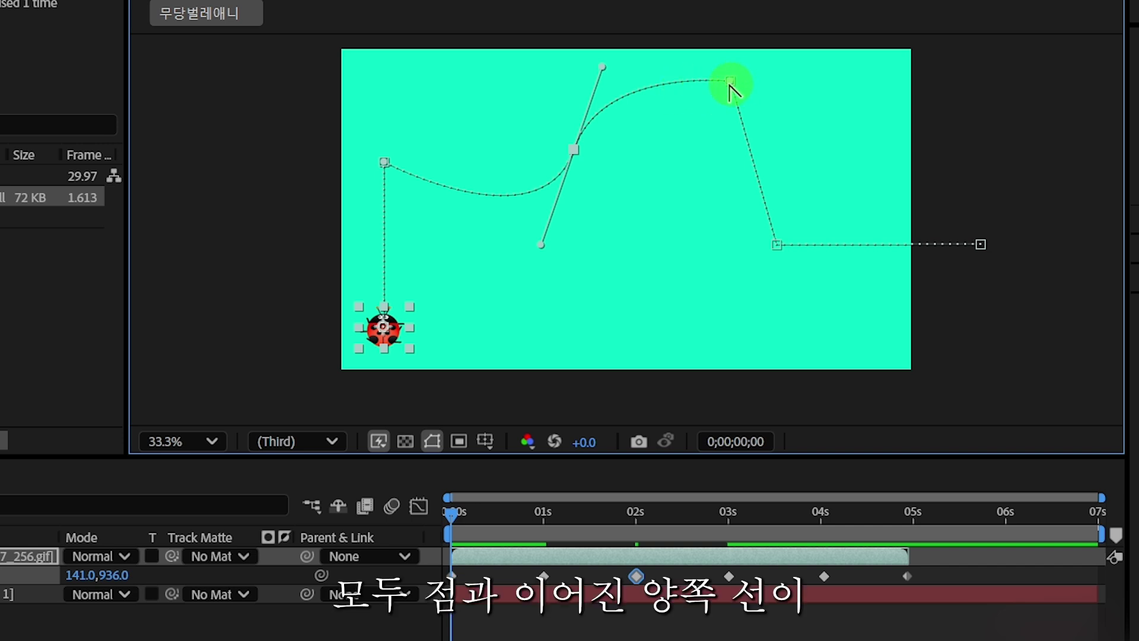
{"action": "left_click", "coordinate": [731, 82]}
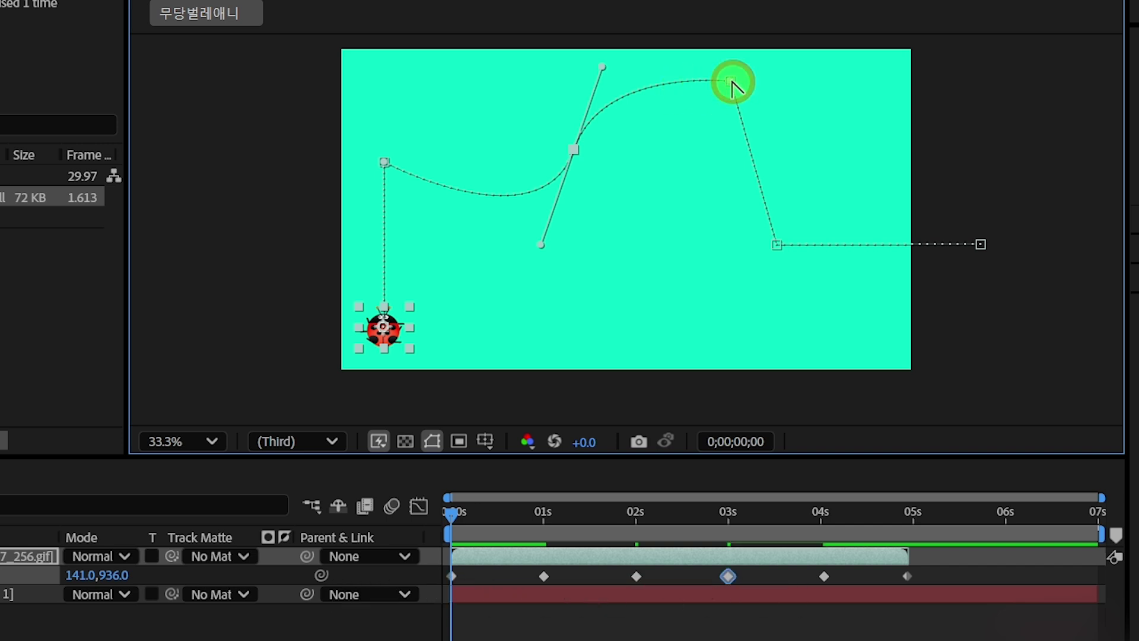
{"action": "left_click", "coordinate": [732, 83], "text": "ctrl"}
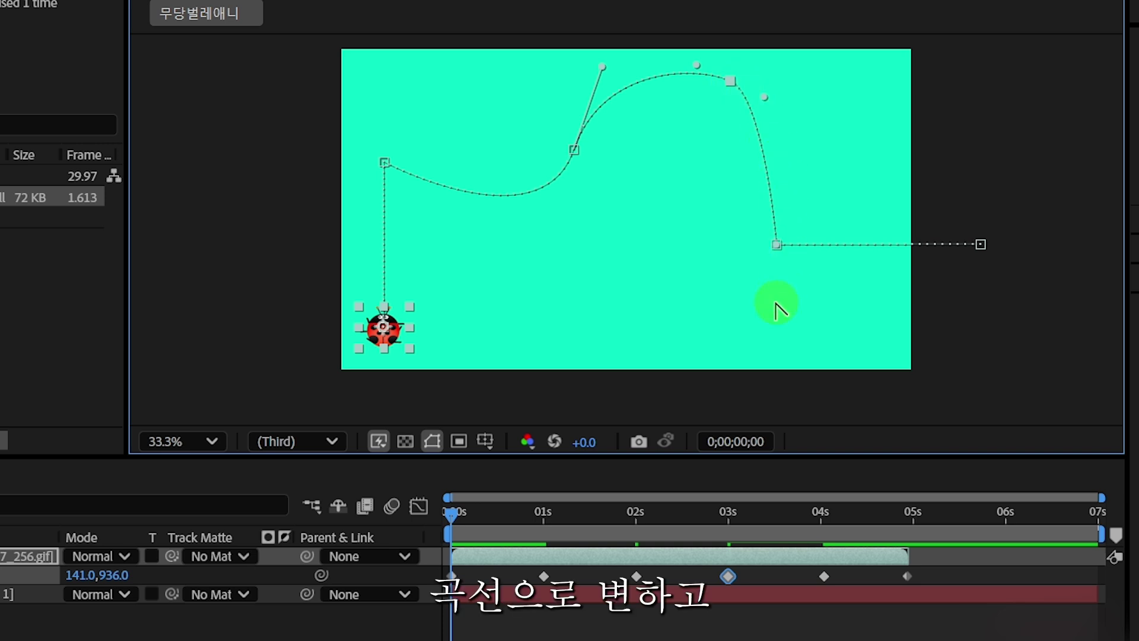
{"action": "left_click", "coordinate": [730, 80], "text": "ctrl"}
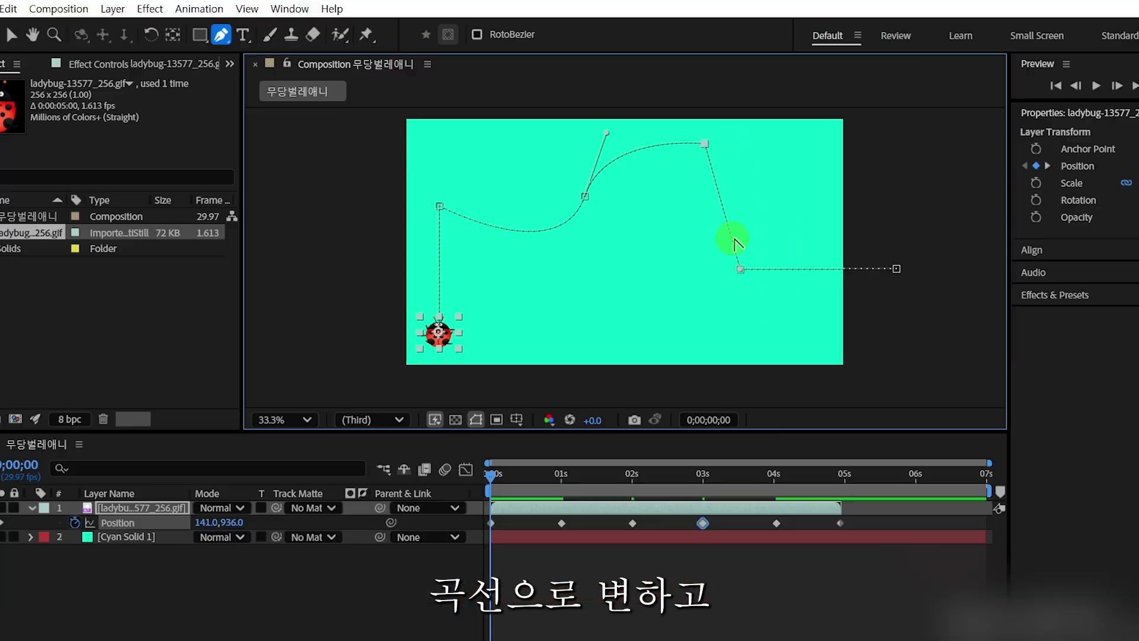
{"action": "left_click_drag", "start_coordinate": [705, 143], "coordinate": [732, 165]}
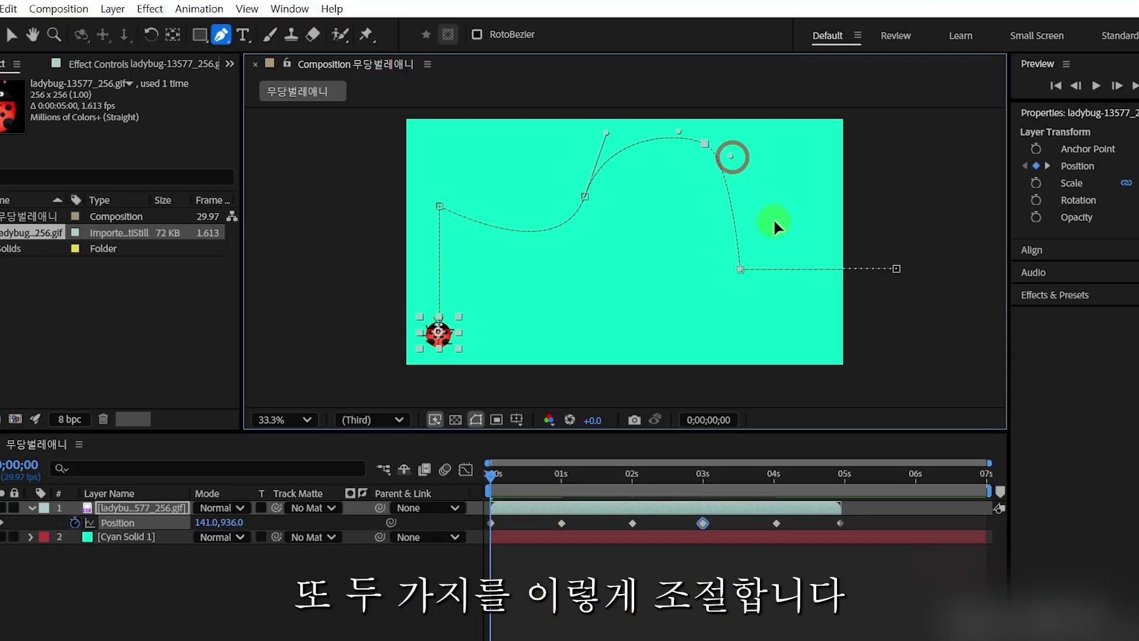
{"action": "left_click_drag", "start_coordinate": [774, 225], "coordinate": [776, 228]}
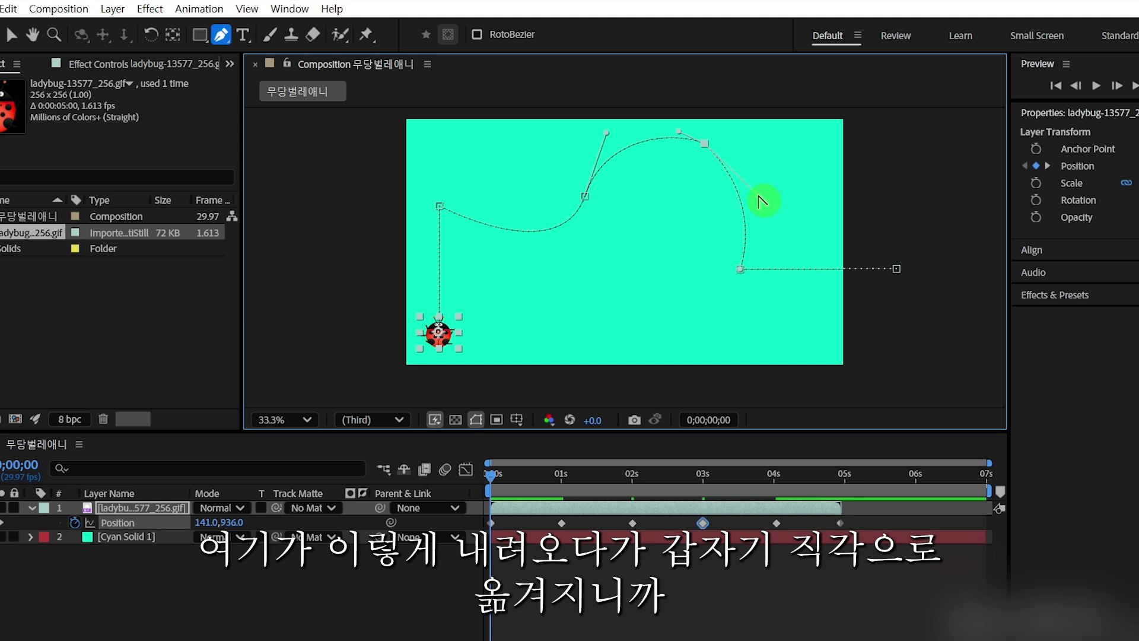
- Try to convert the motion path point at 0;00;04;01 to a smooth curve
{"action": "left_click", "coordinate": [740, 270]}
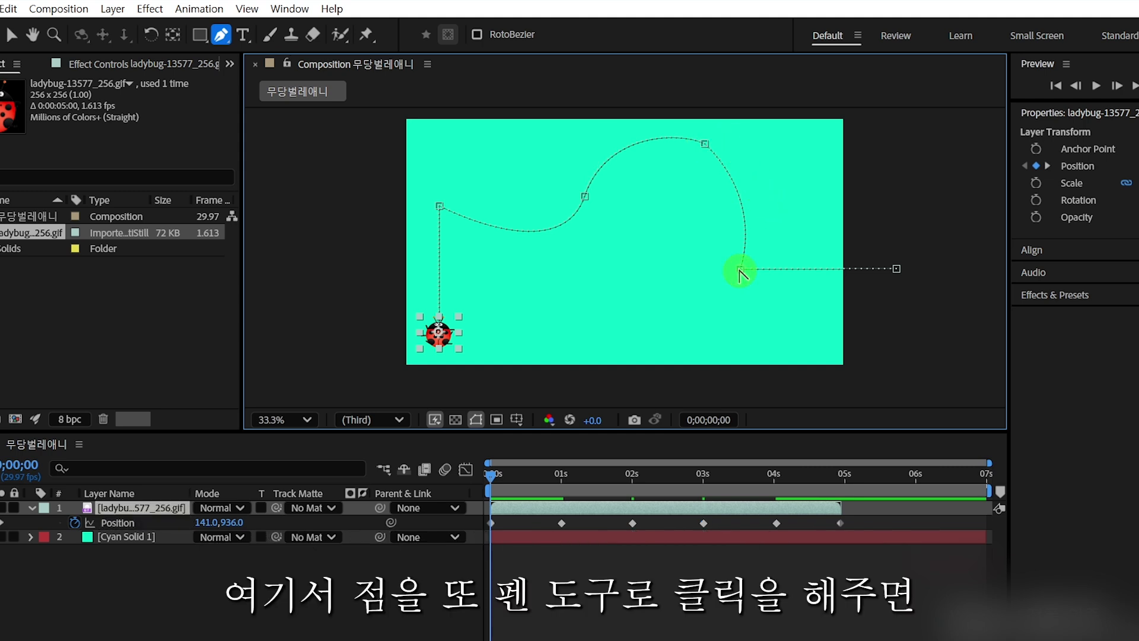
{"action": "left_click", "coordinate": [740, 271]}
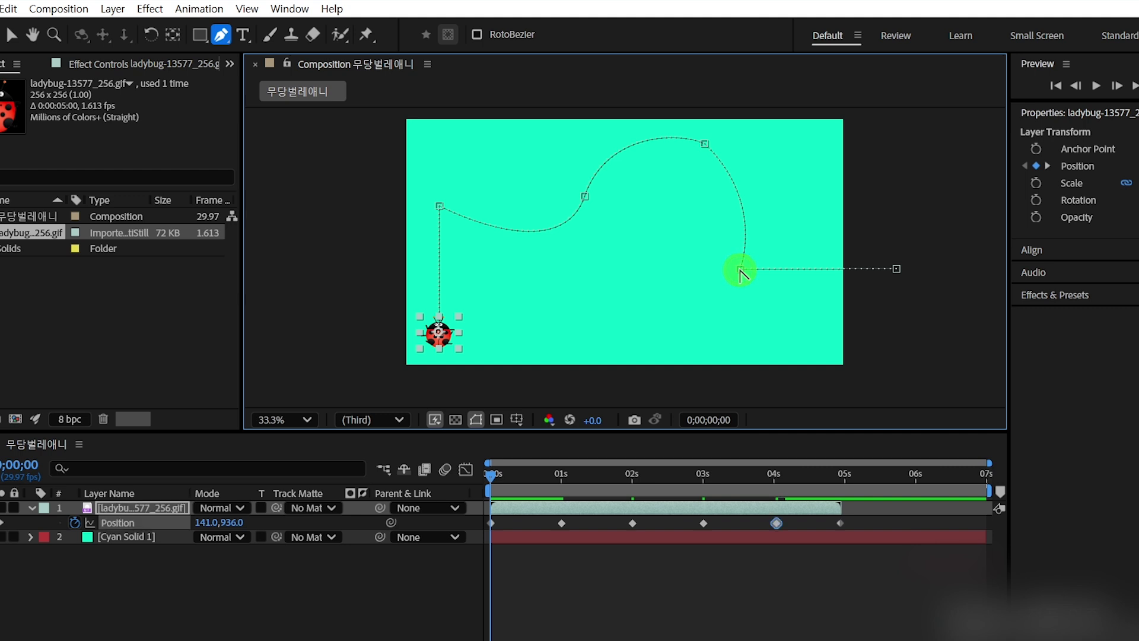
{"action": "left_click", "coordinate": [740, 271]}
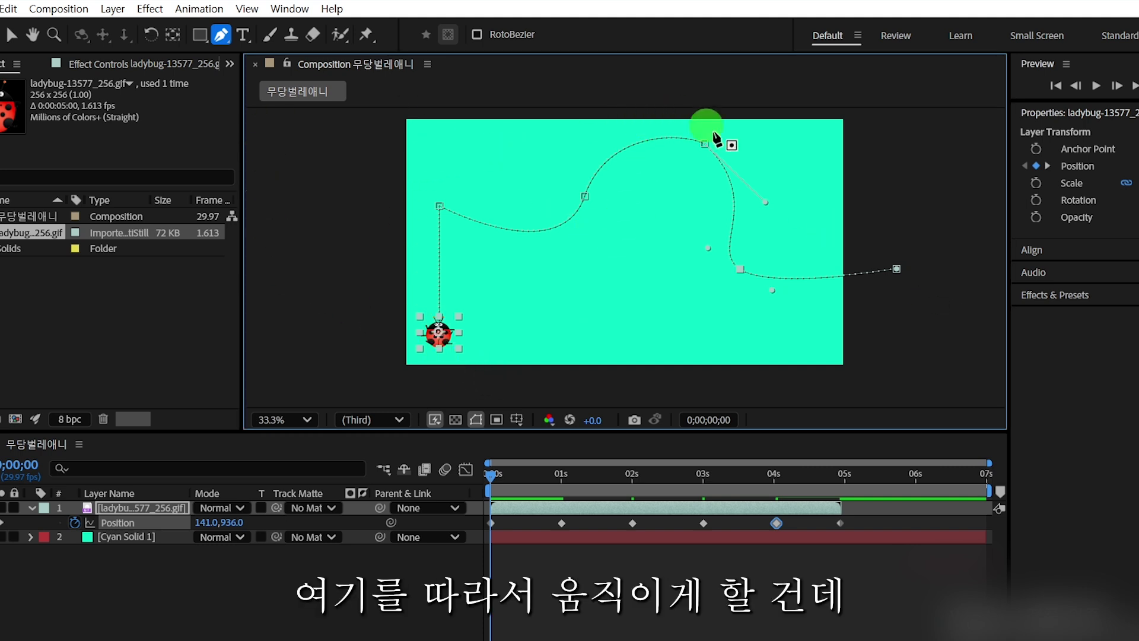
- Reveal the ladybug layer's Rotation beside its Position and enable Rotation keyframing at 0;00;01;00
{"action": "left_click", "coordinate": [561, 473]}
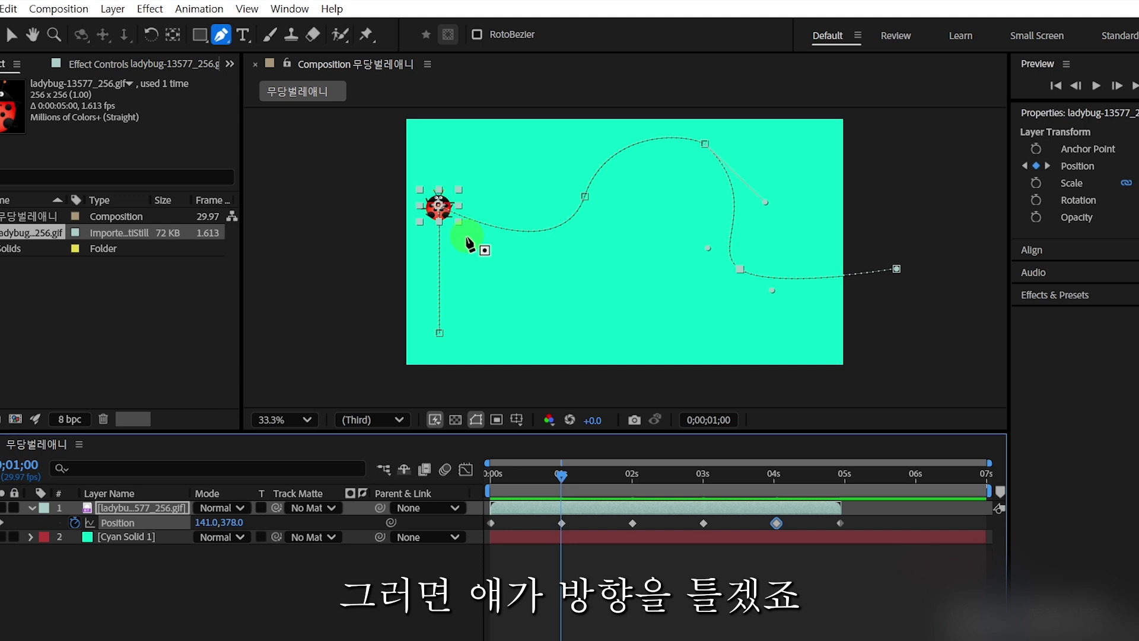
{"action": "left_click", "coordinate": [93, 510]}
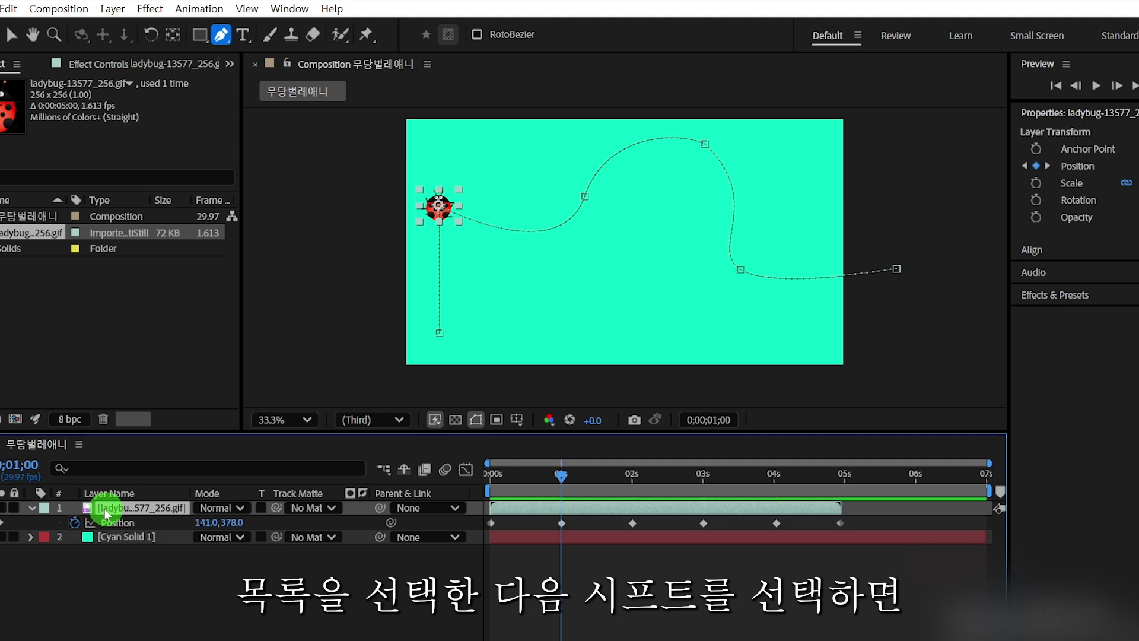
{"action": "key", "text": "Home"}
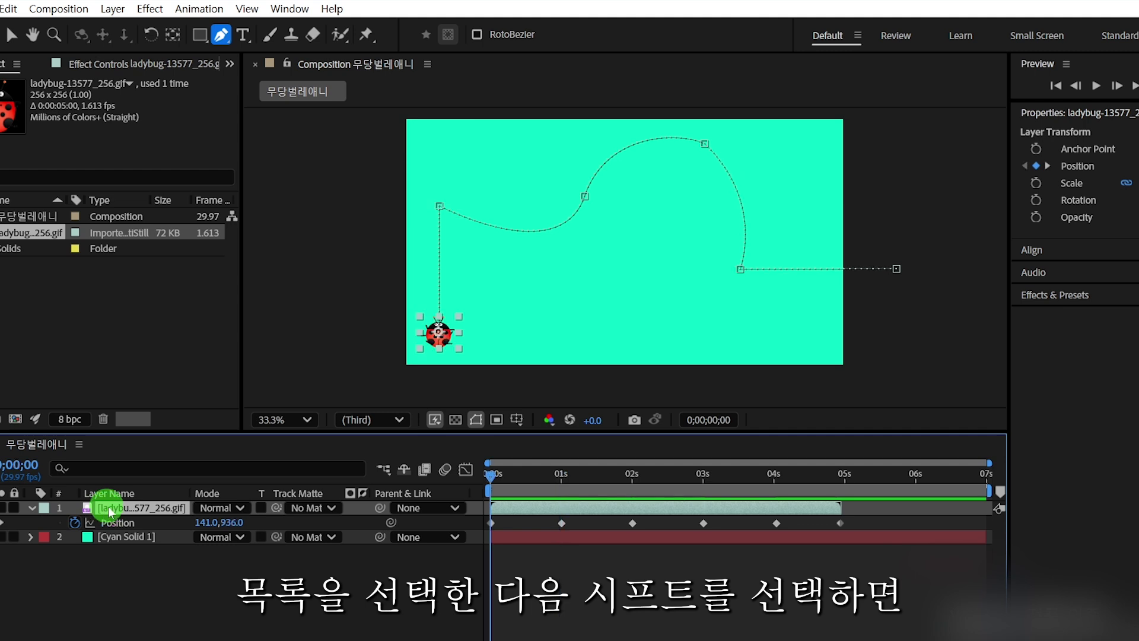
{"action": "key", "text": "shift+r"}
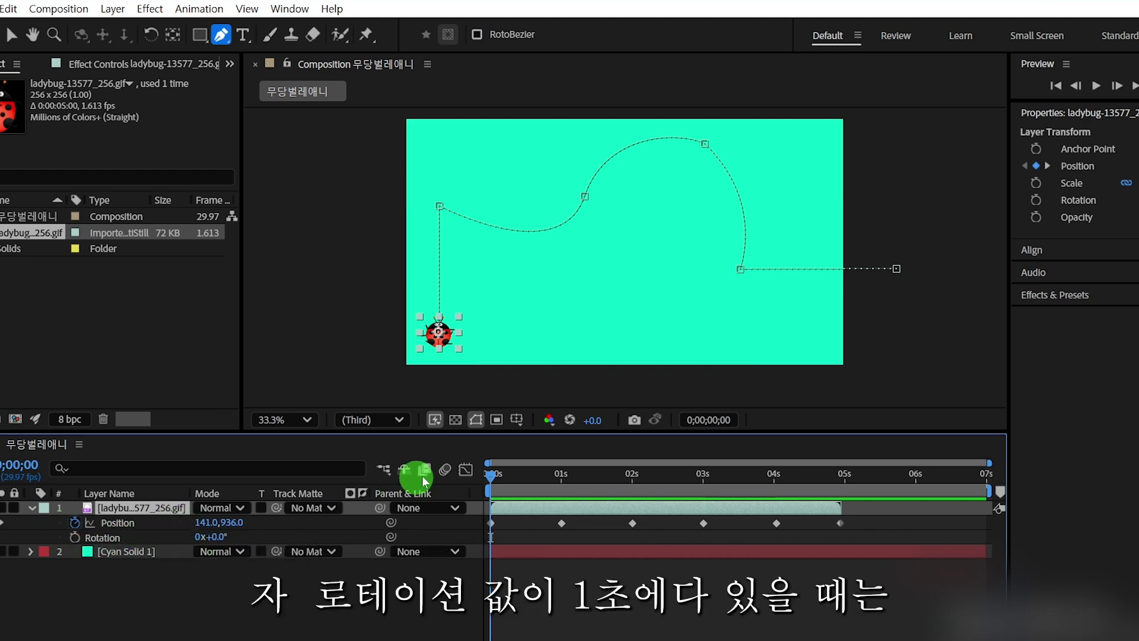
{"action": "left_click", "coordinate": [561, 475]}
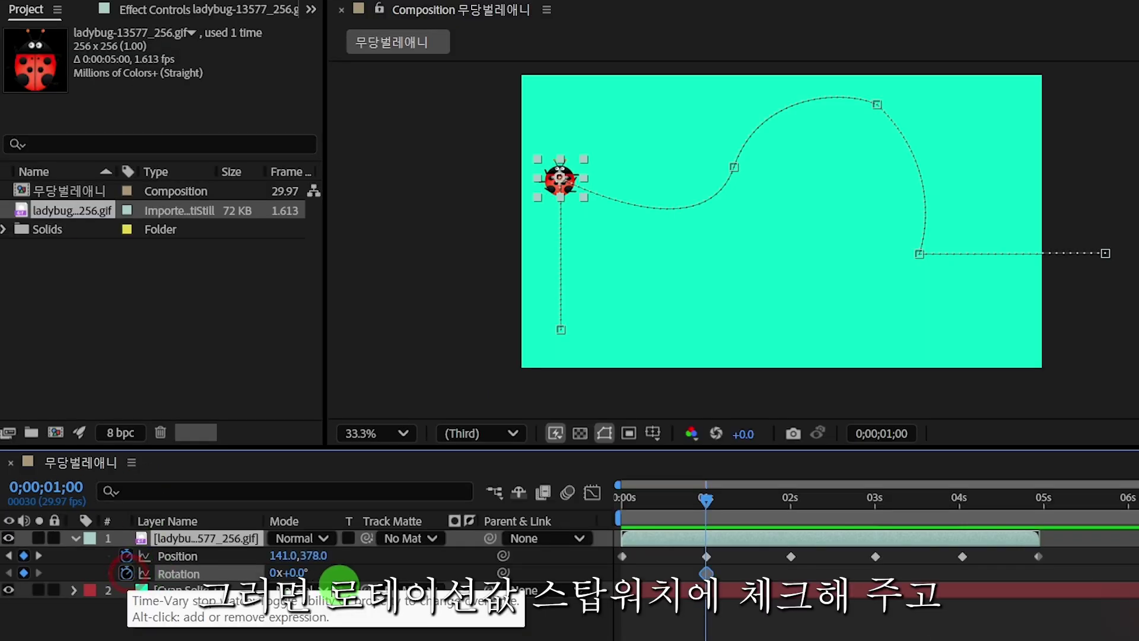
{"action": "left_click", "coordinate": [127, 574]}
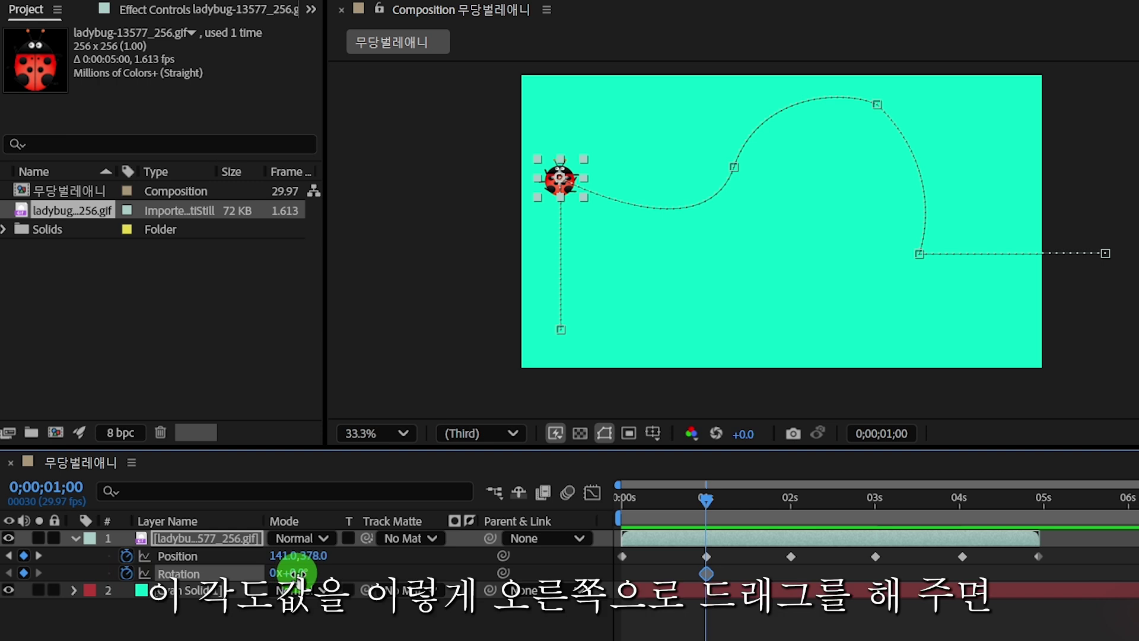
- Set the ladybug's Rotation at 1 second to 90° so that it faces right
{"action": "left_click", "coordinate": [297, 573]}
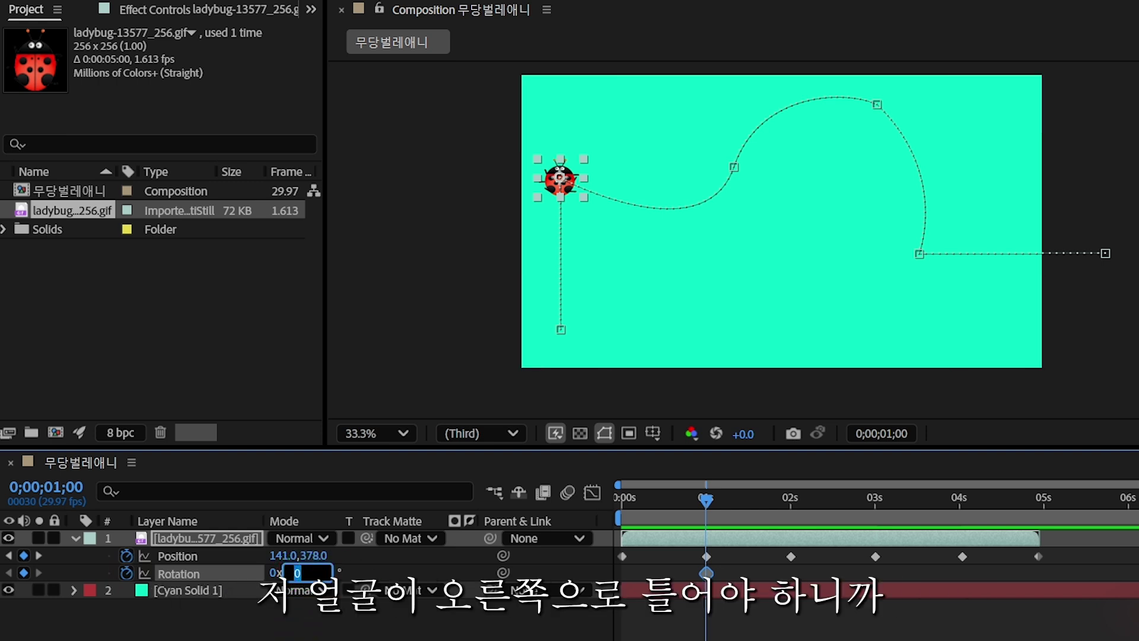
{"action": "left_click", "coordinate": [537, 188]}
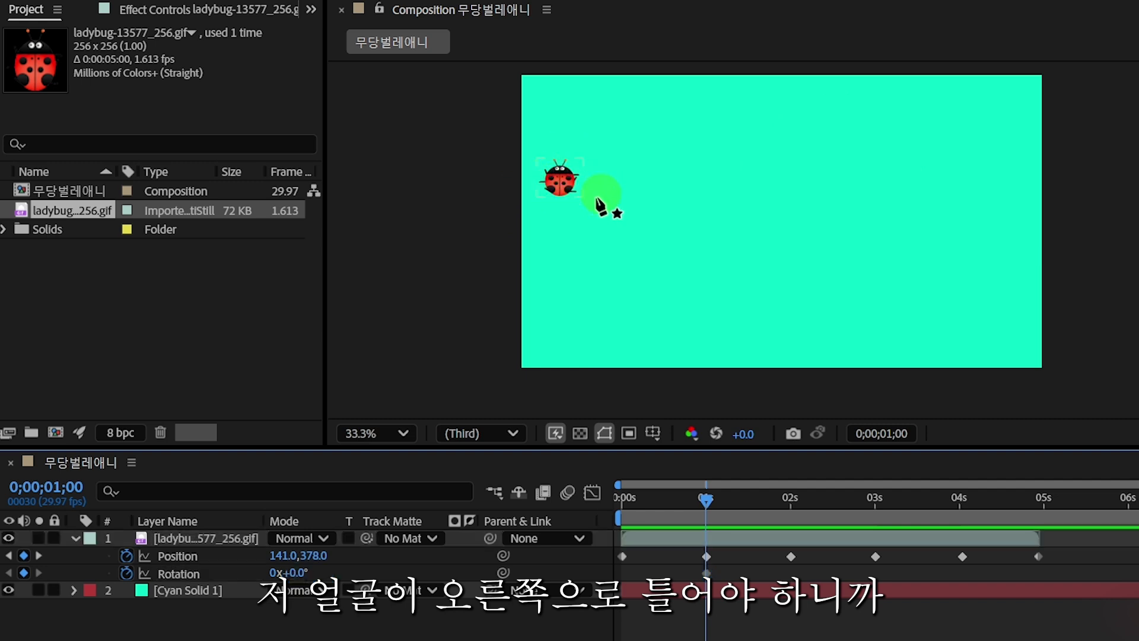
{"action": "left_click", "coordinate": [306, 573]}
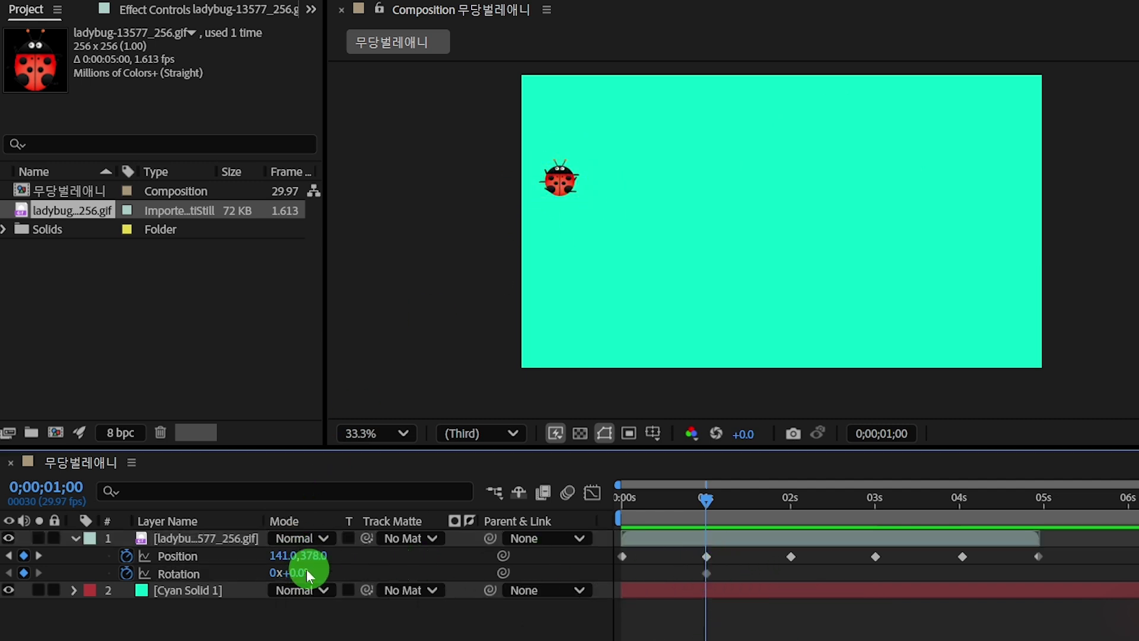
{"action": "left_click_drag", "start_coordinate": [301, 579], "coordinate": [348, 585]}
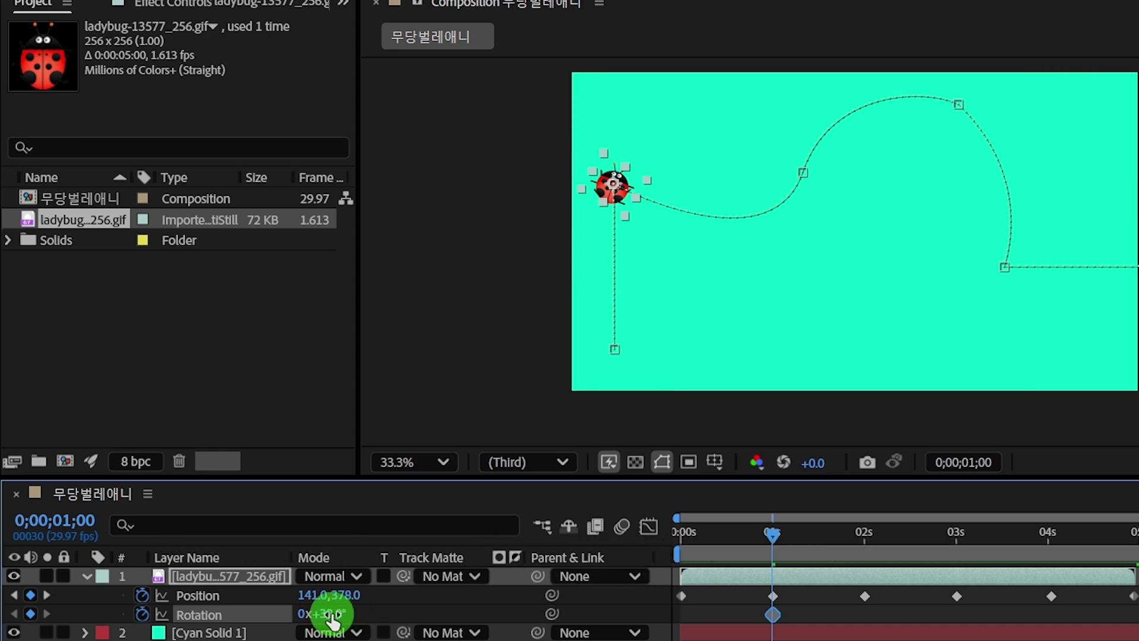
{"action": "left_click", "coordinate": [327, 614]}
{"action": "type", "text": "90"}
{"action": "key", "text": "Return"}
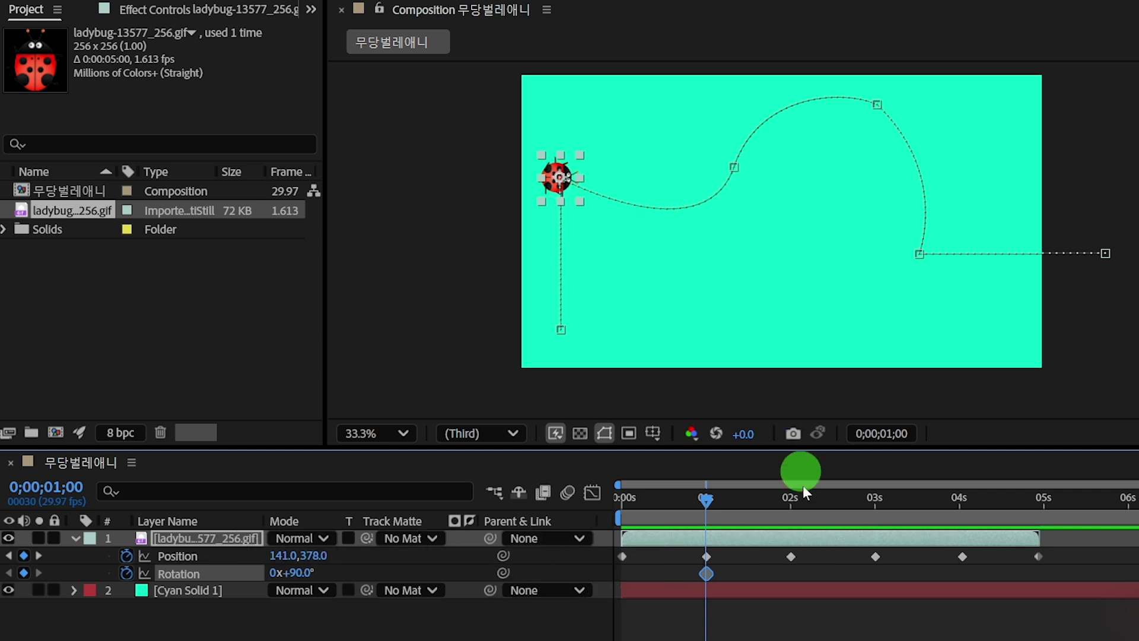
- Add a Position keyframe to the ladybug layer at 0;00;01;15
{"action": "left_click", "coordinate": [751, 496], "text": "shift"}
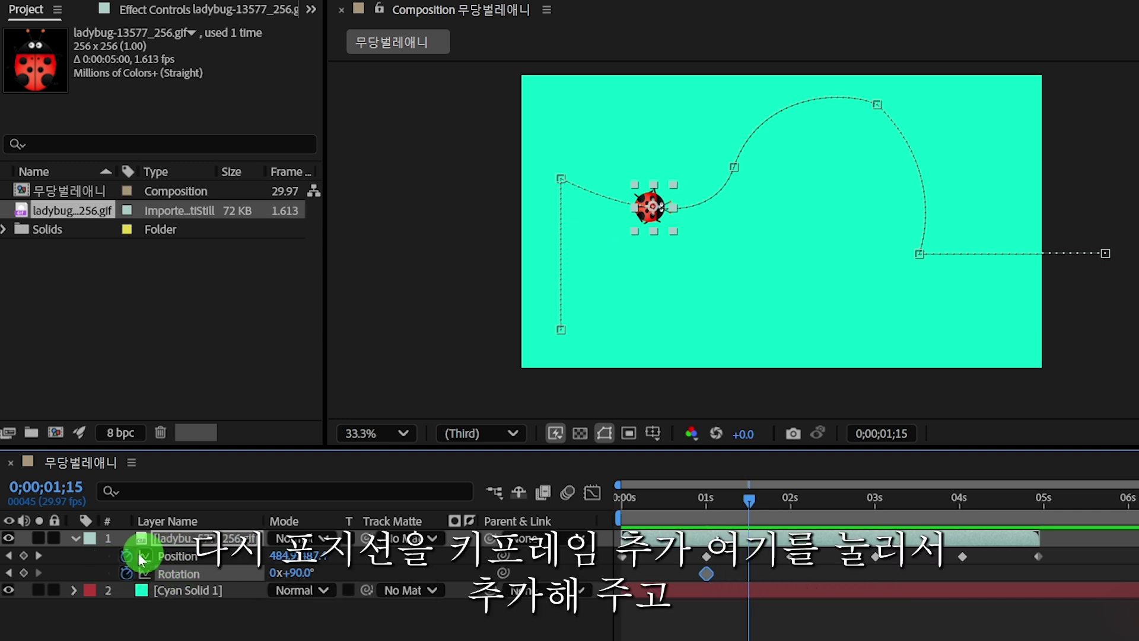
{"action": "left_click", "coordinate": [24, 557]}
{"action": "left_click", "coordinate": [751, 556]}
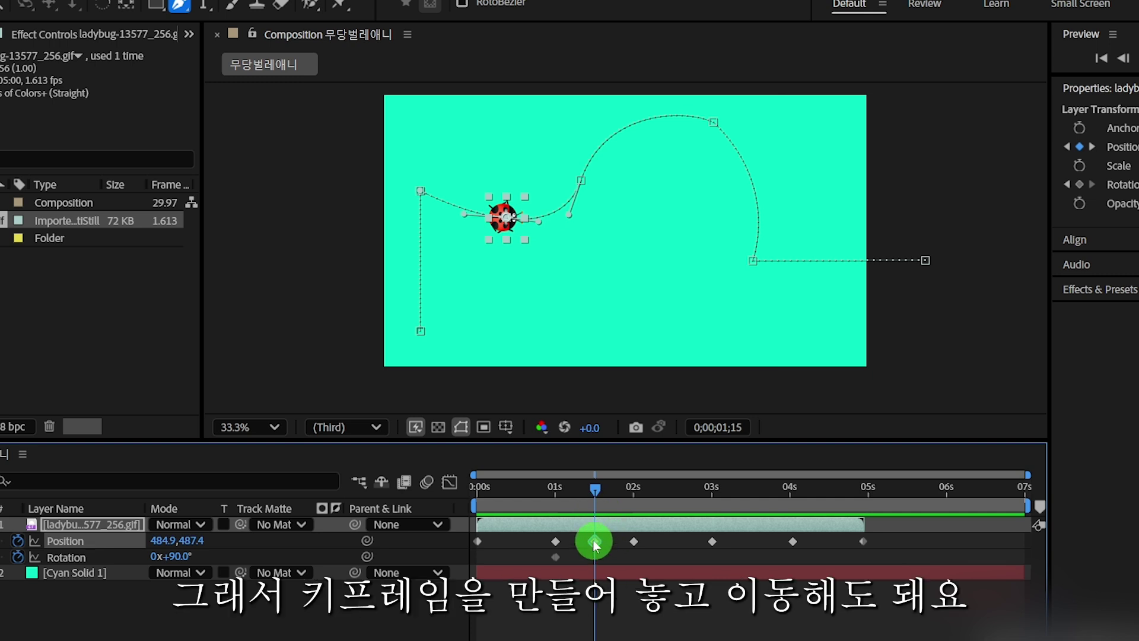
- Move the ladybug's 0;00;01;15 Position keyframe slightly later and add a 100° Rotation keyframe at 0;00;01;19
{"action": "left_click_drag", "start_coordinate": [601, 546], "coordinate": [604, 543]}
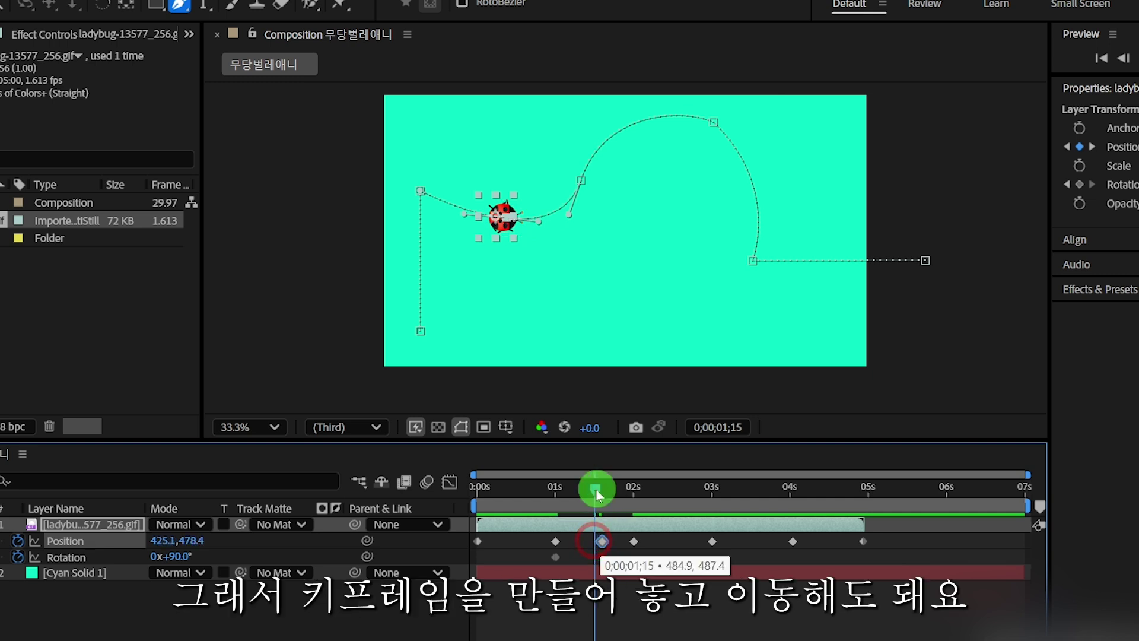
{"action": "left_click_drag", "start_coordinate": [600, 482], "coordinate": [604, 482]}
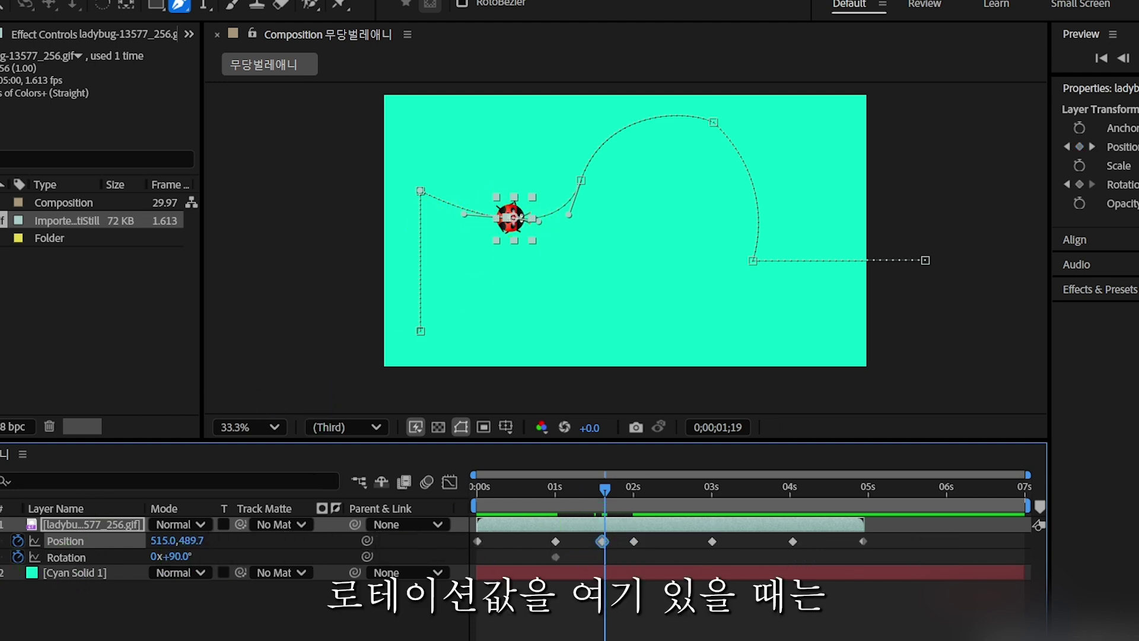
{"action": "left_click", "coordinate": [13, 556]}
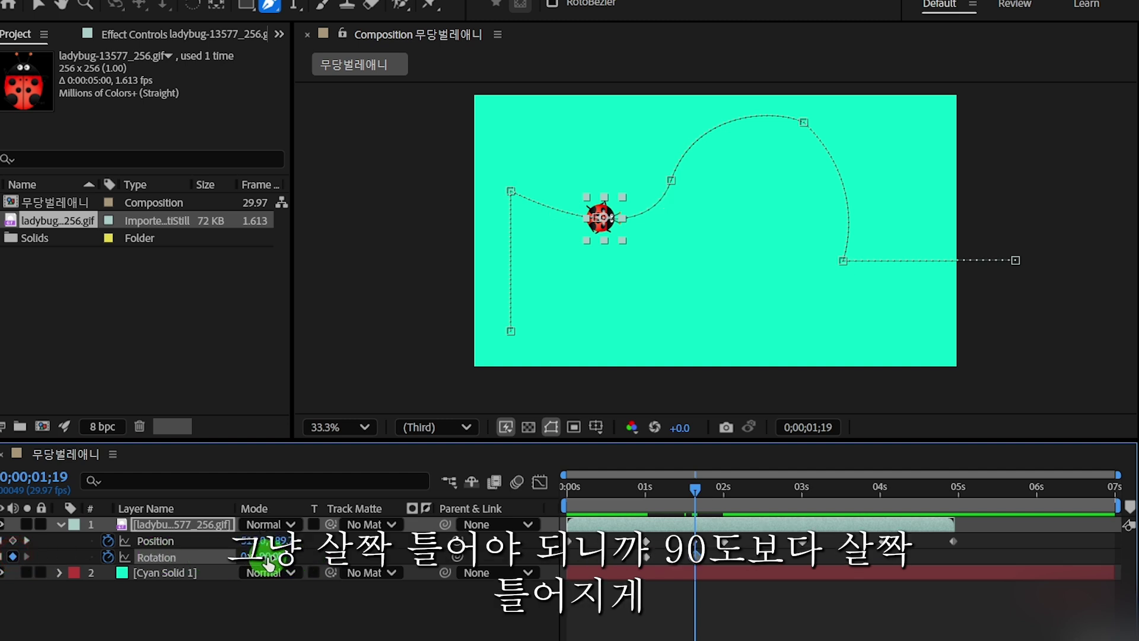
{"action": "left_click_drag", "start_coordinate": [264, 556], "coordinate": [299, 558]}
- Set the ladybug's Rotation at 2 seconds to 45° so that it heads up the curve
{"action": "left_click", "coordinate": [724, 491]}
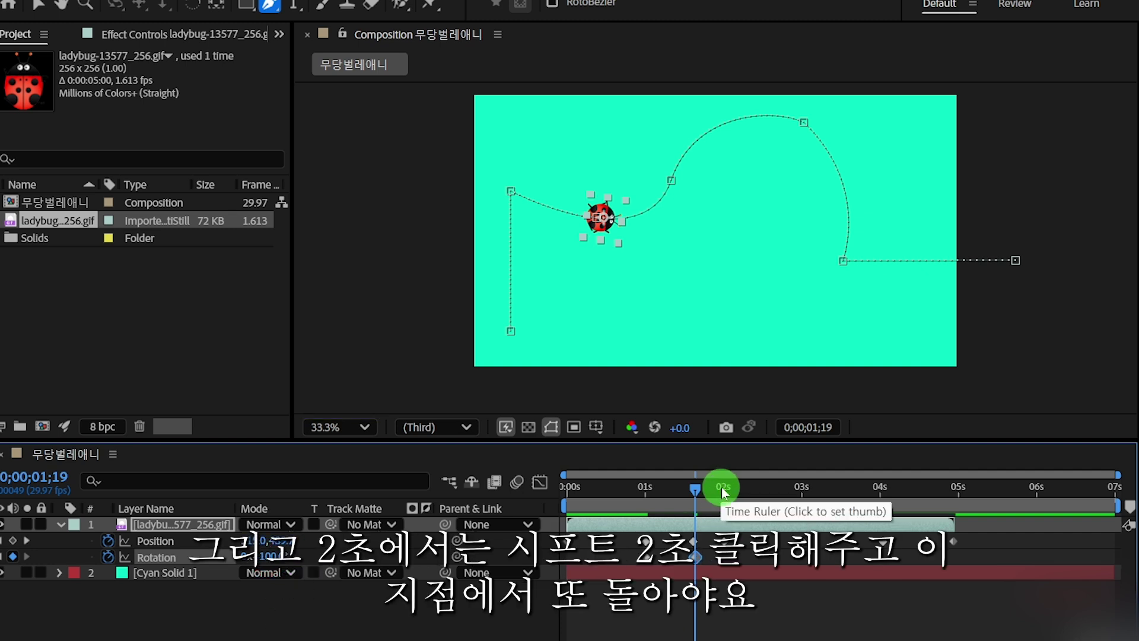
{"action": "left_click", "coordinate": [724, 492], "text": "shift"}
{"action": "left_click", "coordinate": [724, 490], "text": "shift"}
{"action": "left_click", "coordinate": [651, 153]}
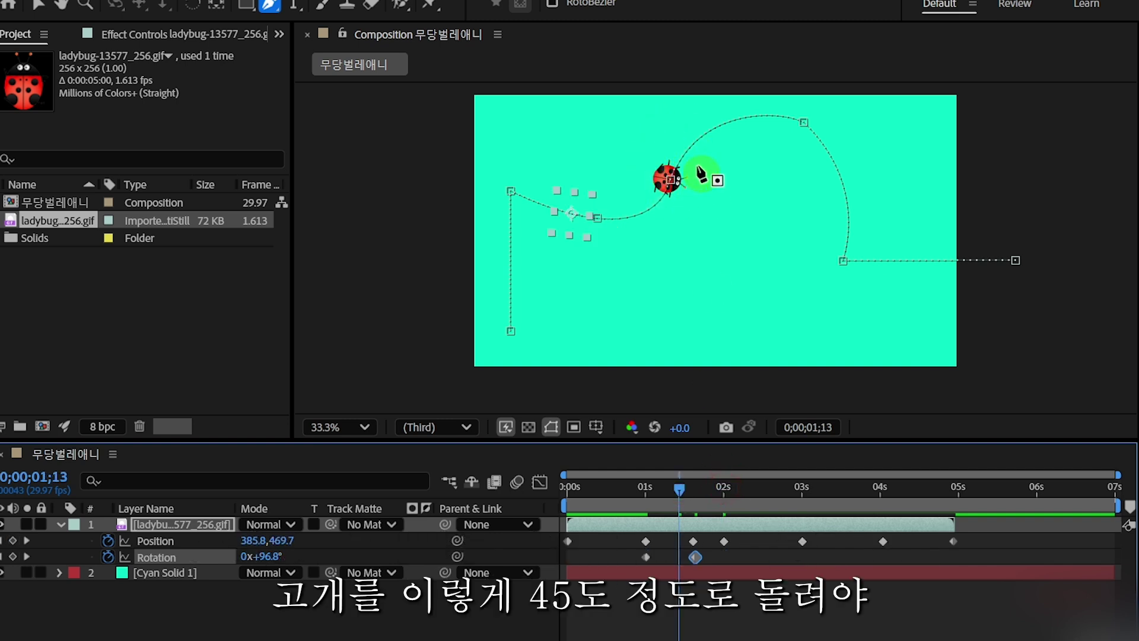
{"action": "left_click", "coordinate": [634, 492]}
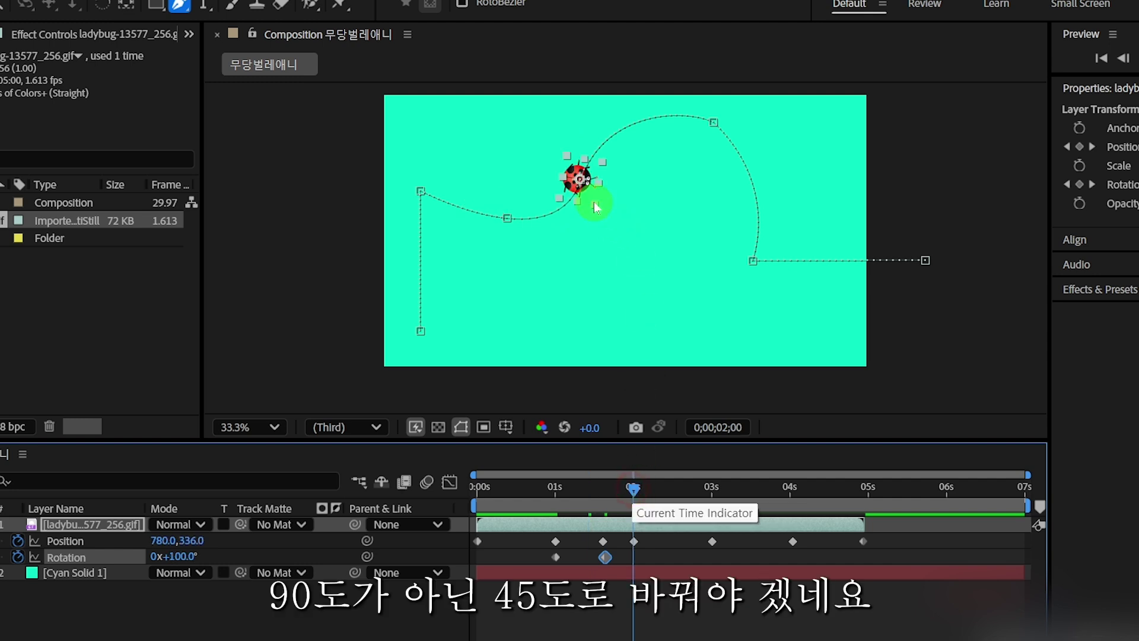
{"action": "left_click", "coordinate": [173, 558]}
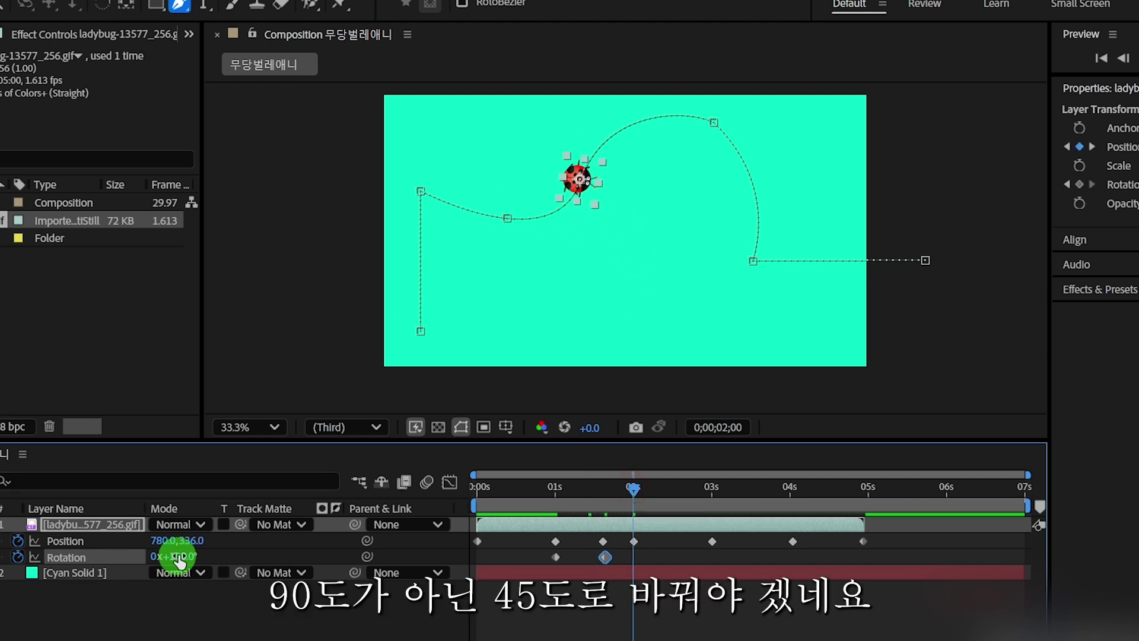
{"action": "left_click", "coordinate": [190, 556]}
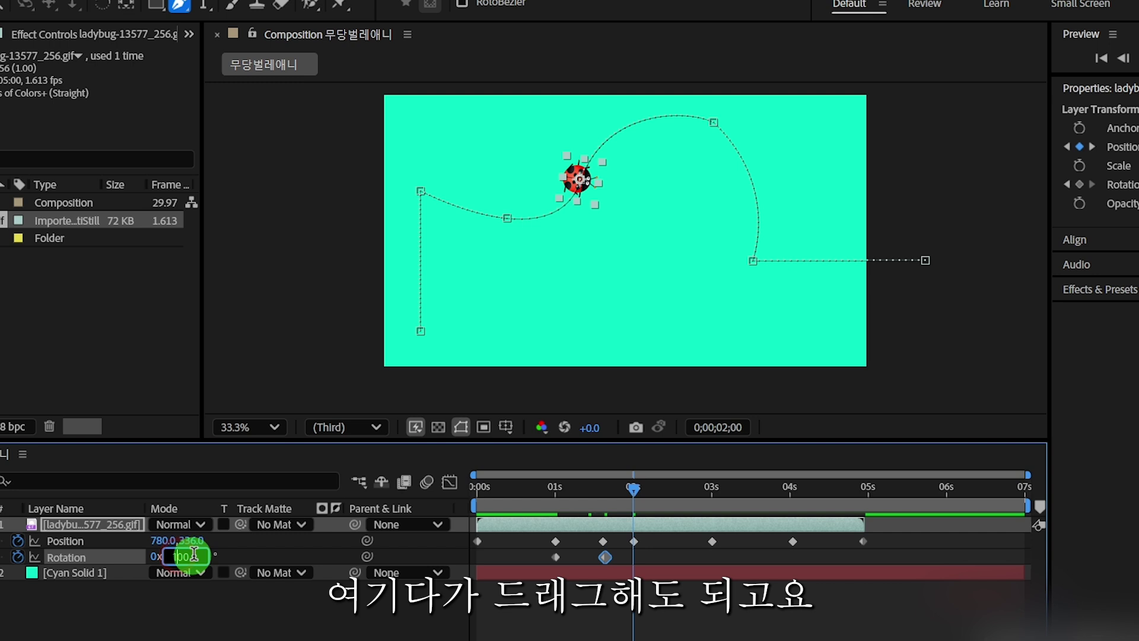
{"action": "left_click_drag", "start_coordinate": [194, 554], "coordinate": [164, 554]}
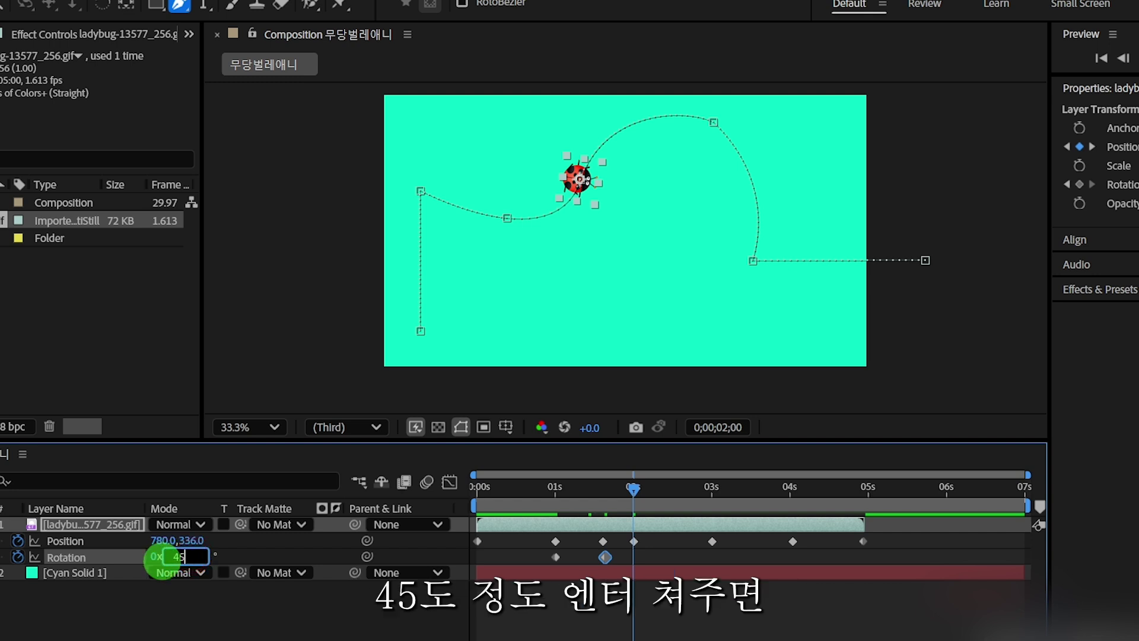
{"action": "key", "text": "Return"}
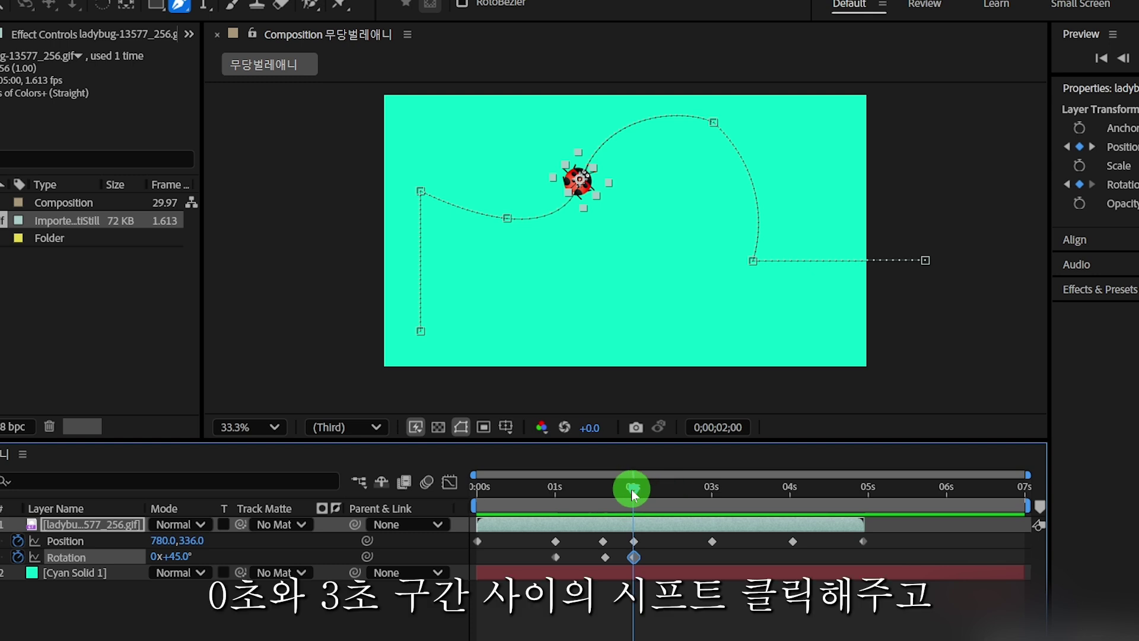
- Add Position and Rotation keyframes to the ladybug layer at 0;00;02;15, with Rotation set to 70°
{"action": "left_click", "coordinate": [674, 488]}
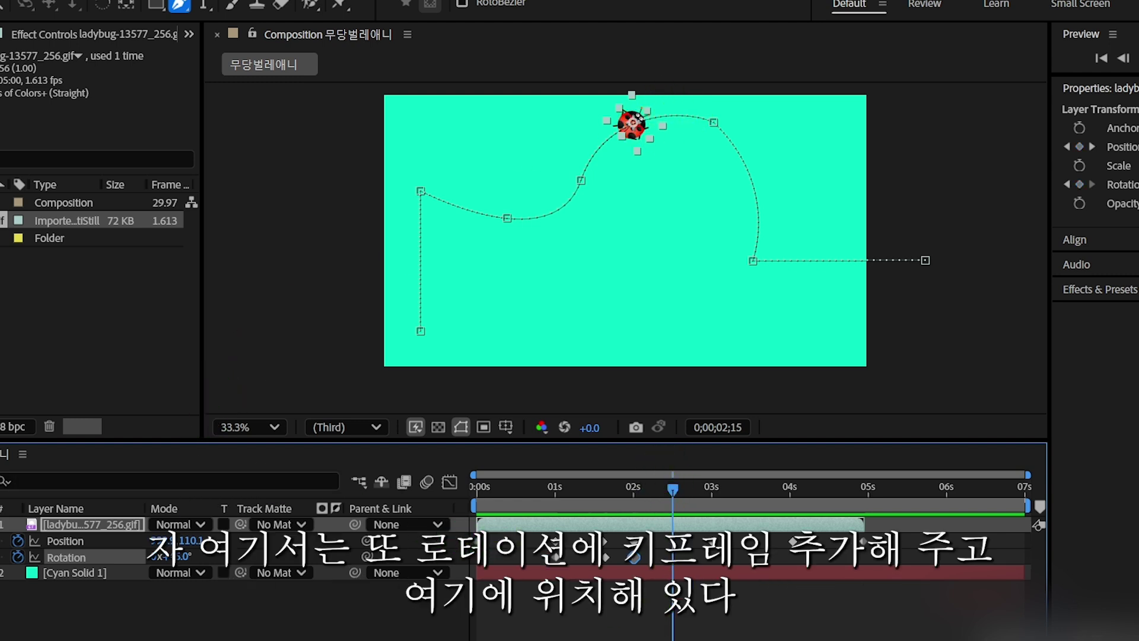
{"action": "left_click", "coordinate": [22, 542]}
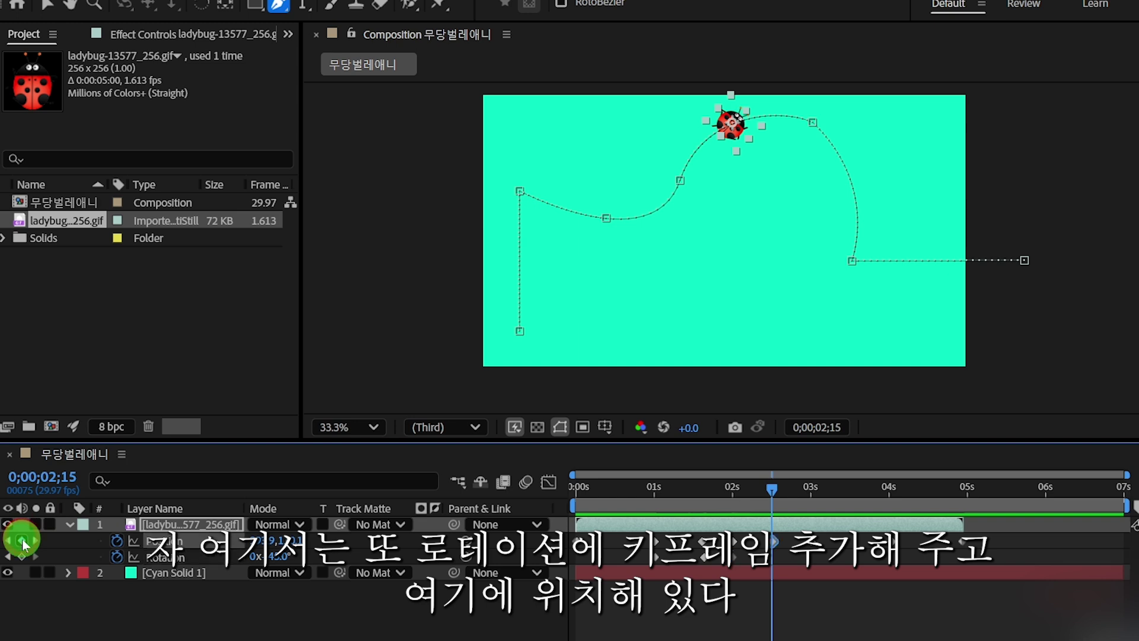
{"action": "left_click", "coordinate": [739, 127]}
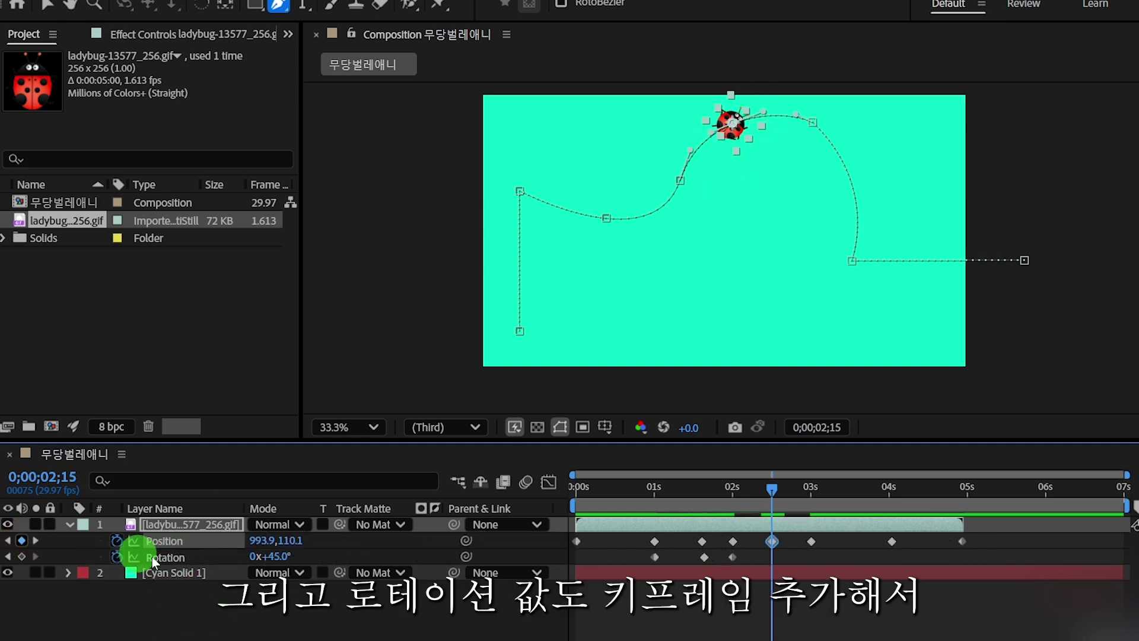
{"action": "left_click", "coordinate": [22, 557]}
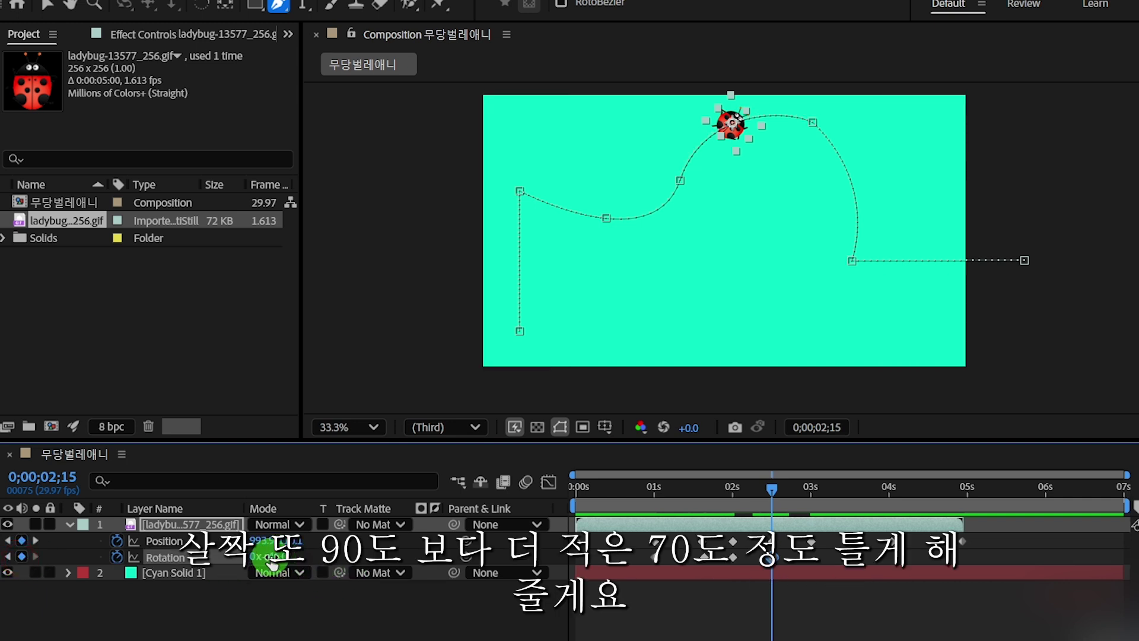
{"action": "left_click", "coordinate": [255, 556]}
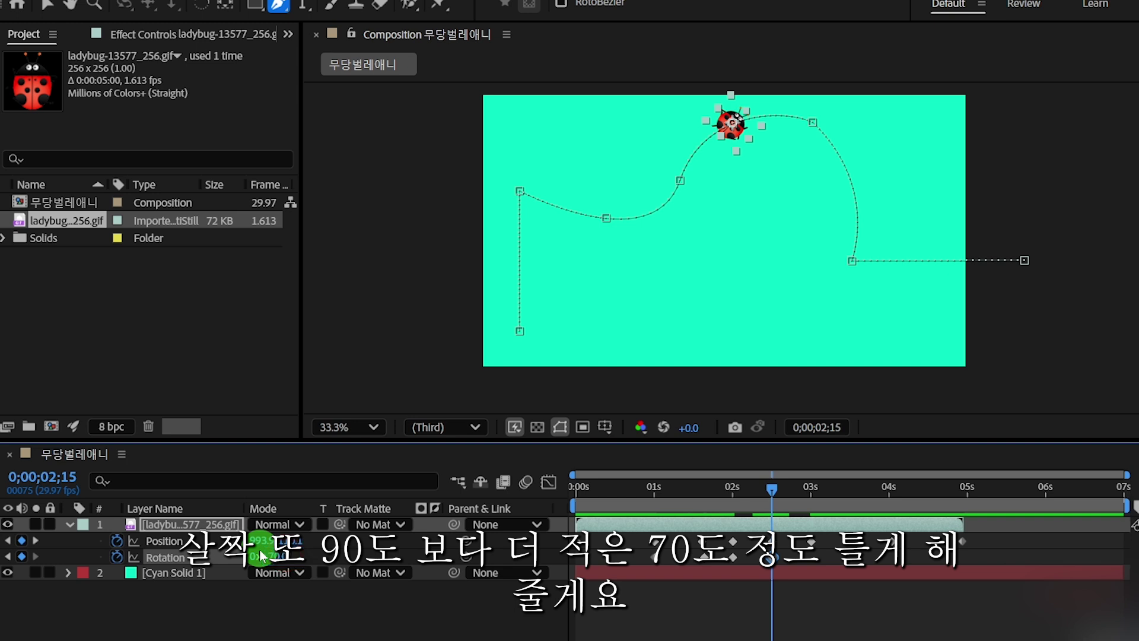
{"action": "left_click_drag", "start_coordinate": [261, 556], "coordinate": [866, 144]}
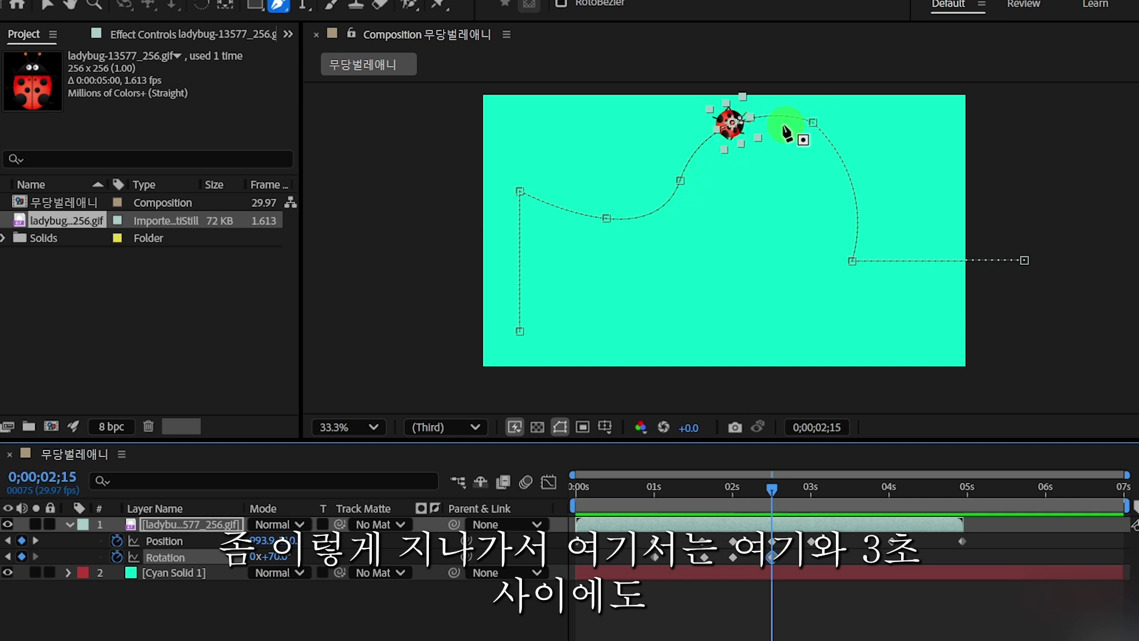
- Add a Rotation keyframe at 0;00;02;23, near the top of the curve, and set it to 80°
{"action": "left_click", "coordinate": [792, 488], "text": "shift"}
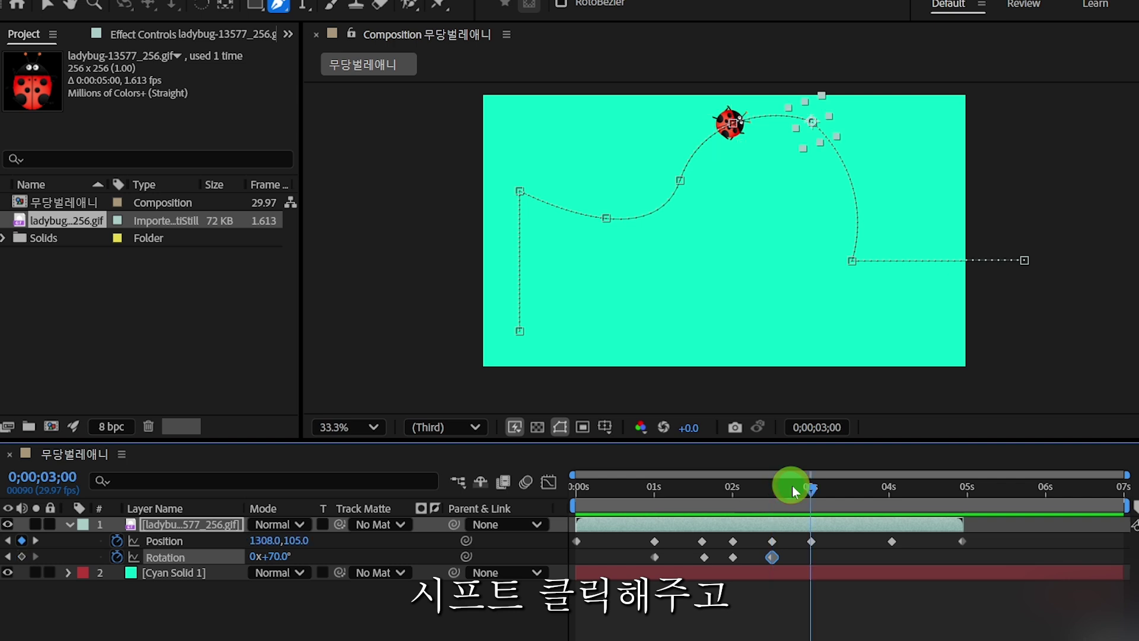
{"action": "left_click", "coordinate": [793, 489]}
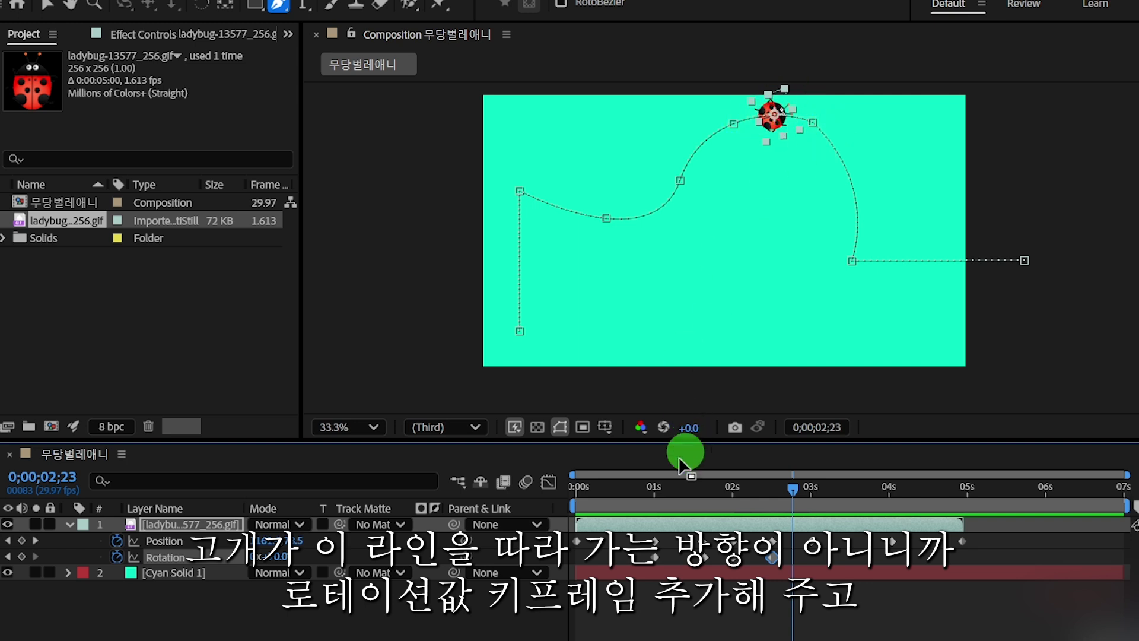
{"action": "left_click", "coordinate": [22, 556]}
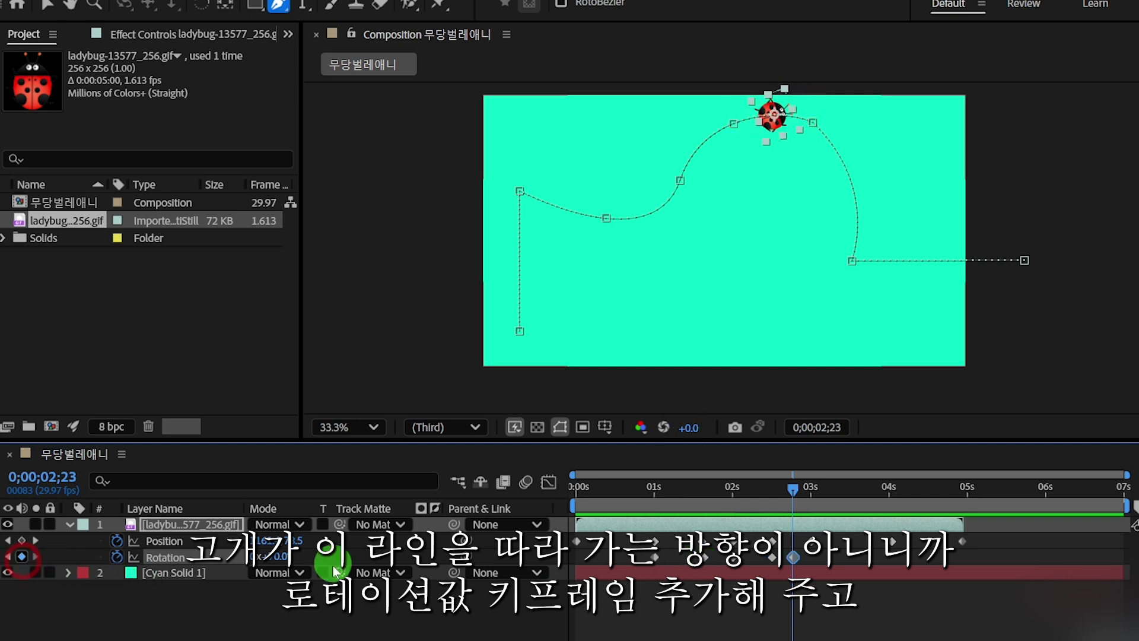
{"action": "left_click", "coordinate": [278, 555]}
{"action": "double_click", "coordinate": [283, 556]}
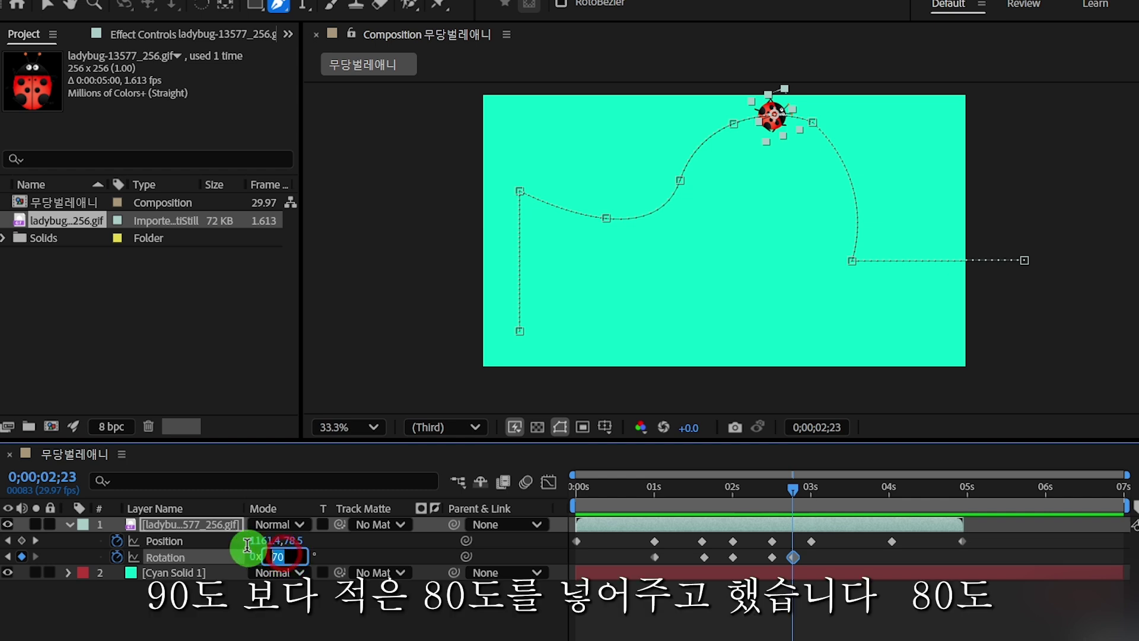
{"action": "type", "text": "80"}
{"action": "key", "text": "Return"}
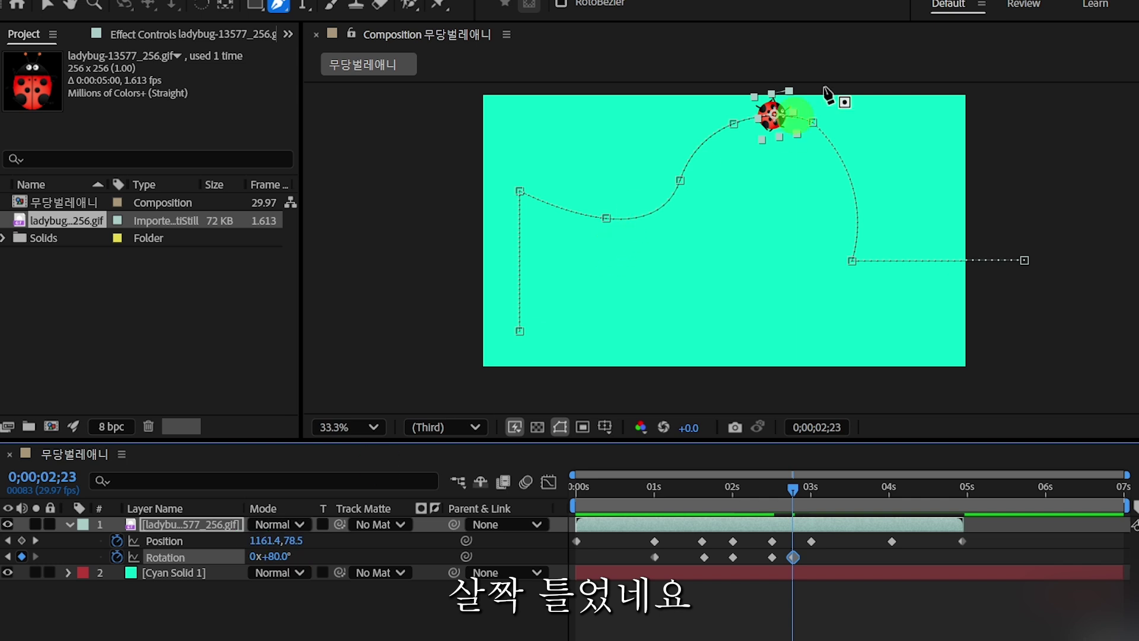
- Set the ladybug's Rotation at 3 seconds to 120° so that it starts heading down the curve
{"action": "left_click", "coordinate": [813, 493]}
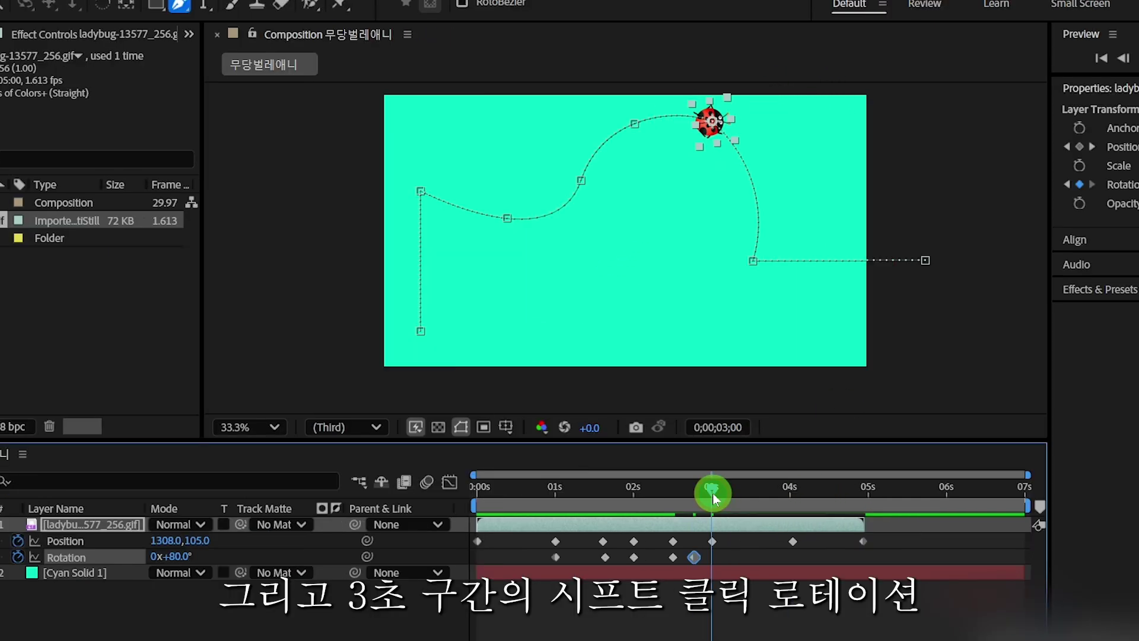
{"action": "left_click", "coordinate": [177, 555]}
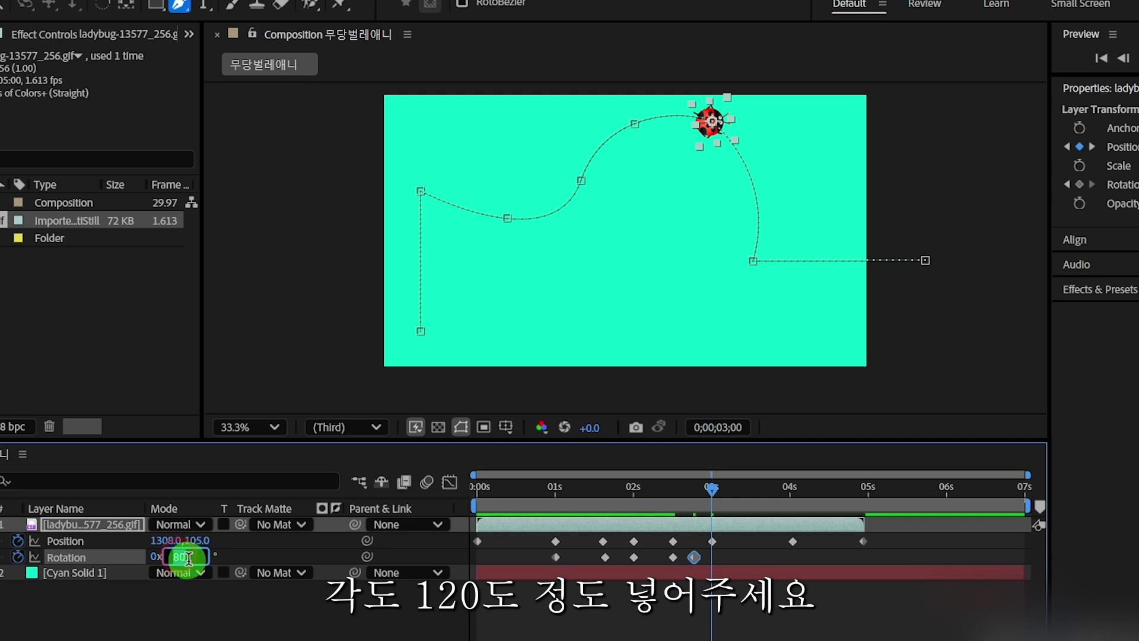
{"action": "left_click_drag", "start_coordinate": [187, 558], "coordinate": [131, 557]}
{"action": "type", "text": "120"}
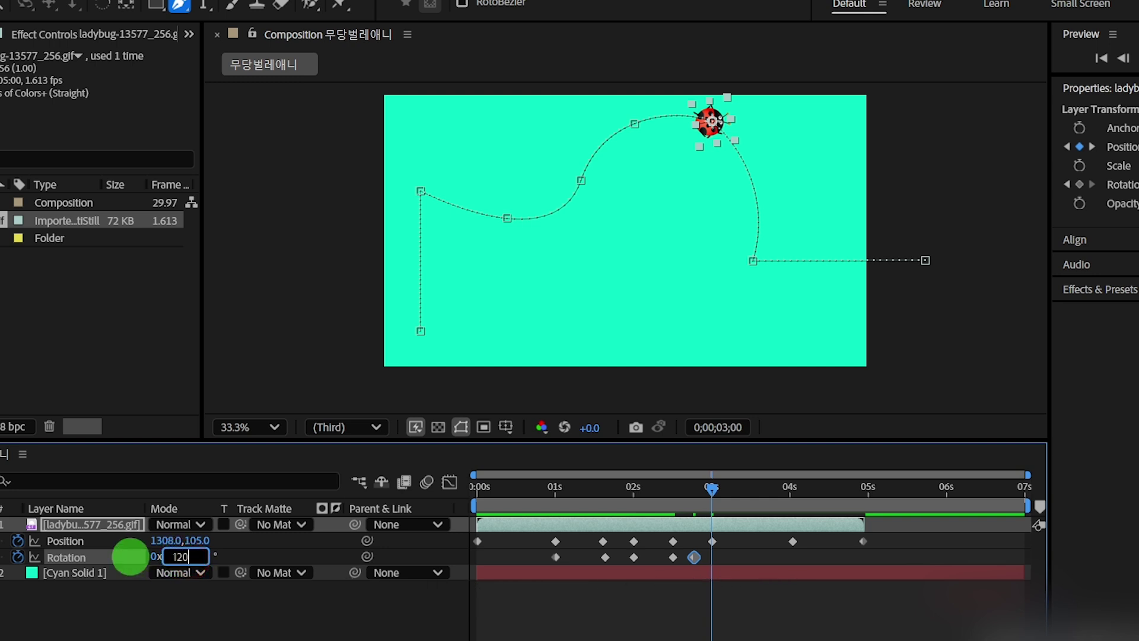
{"action": "key", "text": "Return"}
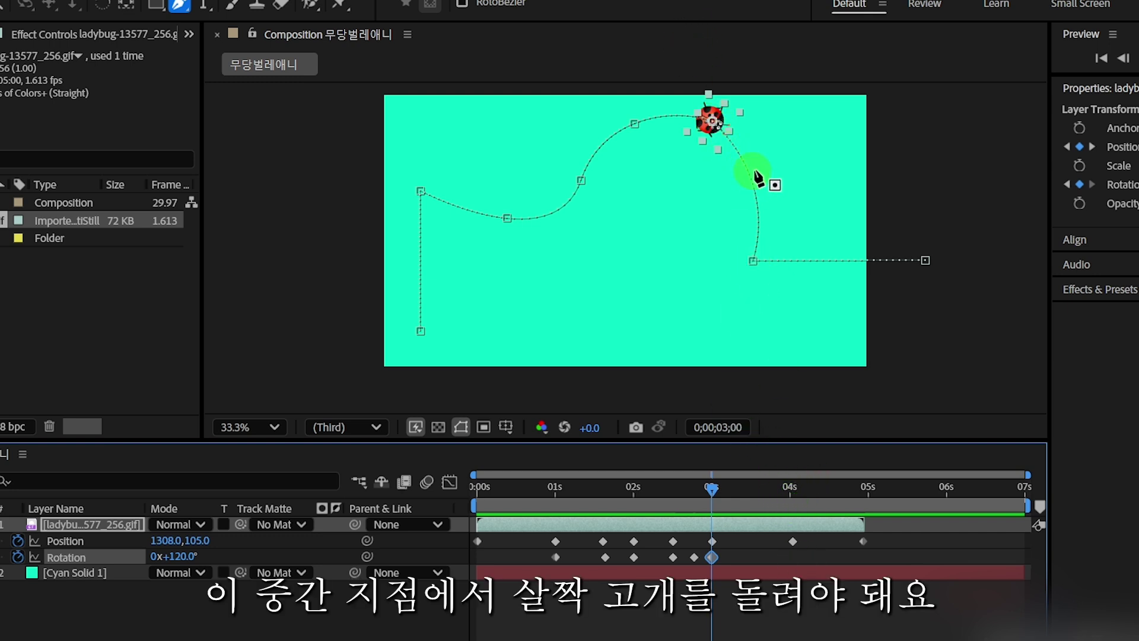
- Add a Rotation keyframe at 0;00;03;15, midway down the curve, and set it to 145°
{"action": "left_click", "coordinate": [752, 479]}
{"action": "left_click", "coordinate": [24, 556]}
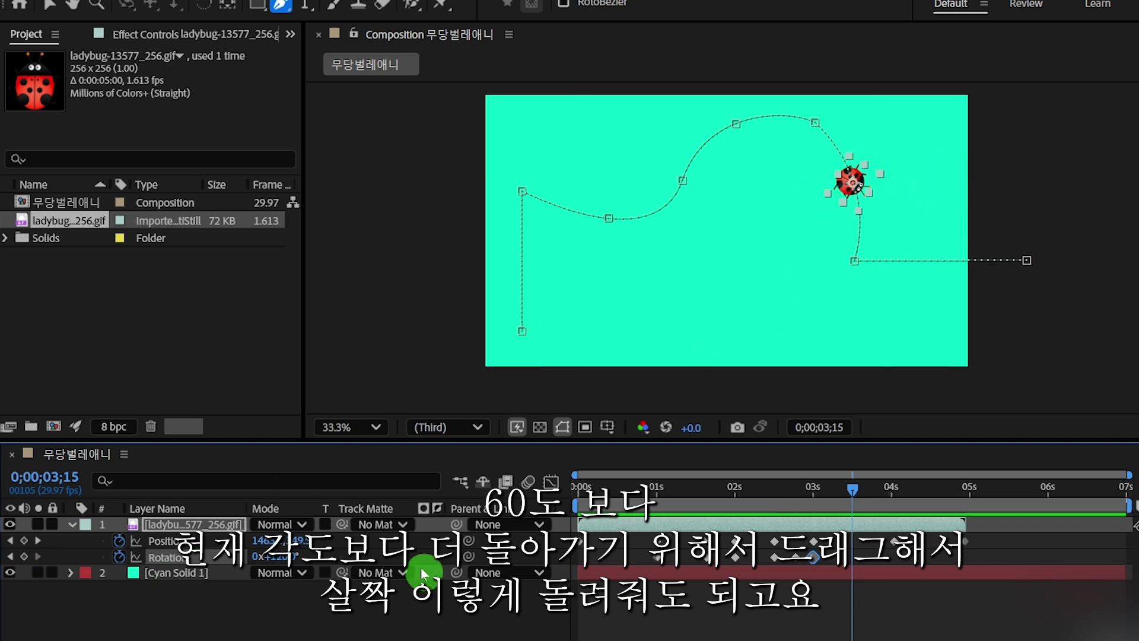
{"action": "left_click_drag", "start_coordinate": [290, 556], "coordinate": [368, 569]}
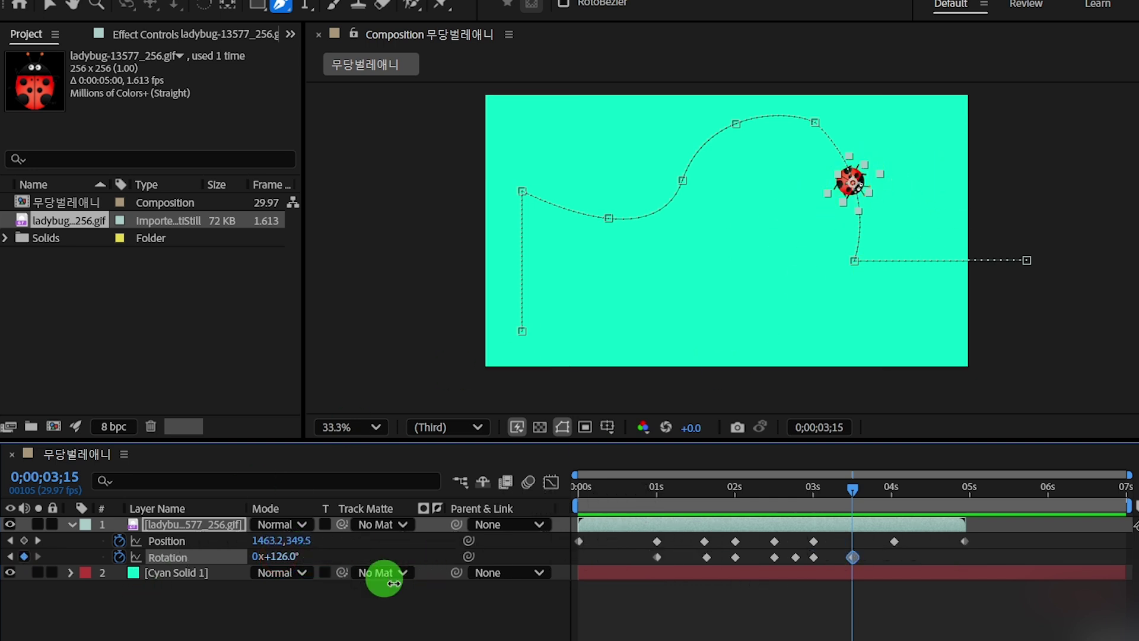
{"action": "left_click", "coordinate": [284, 556]}
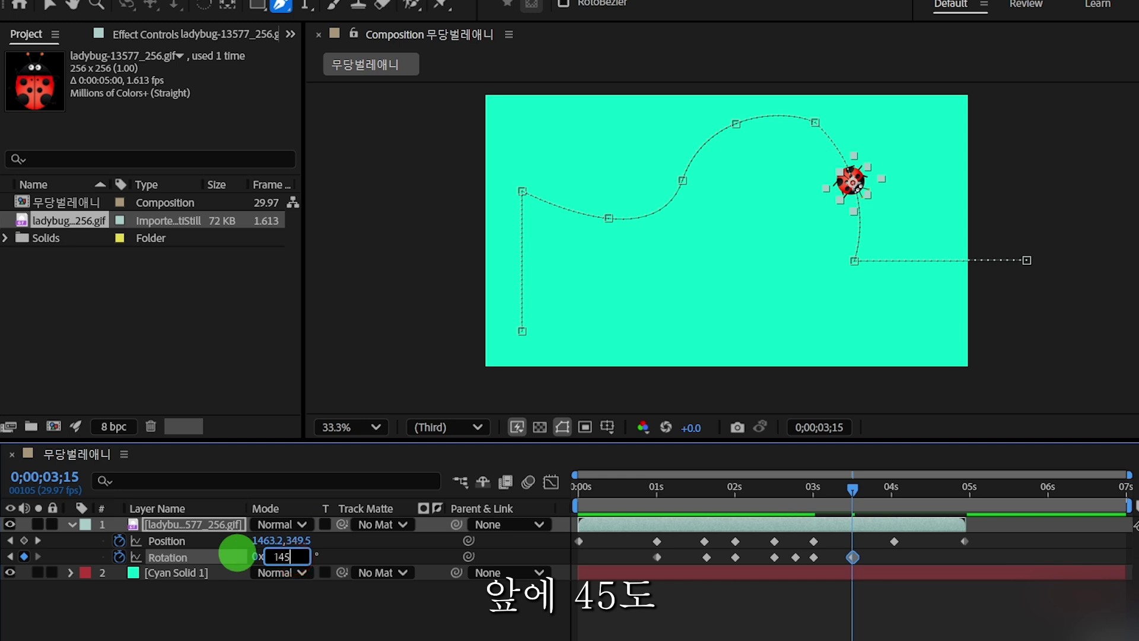
{"action": "left_click", "coordinate": [236, 553]}
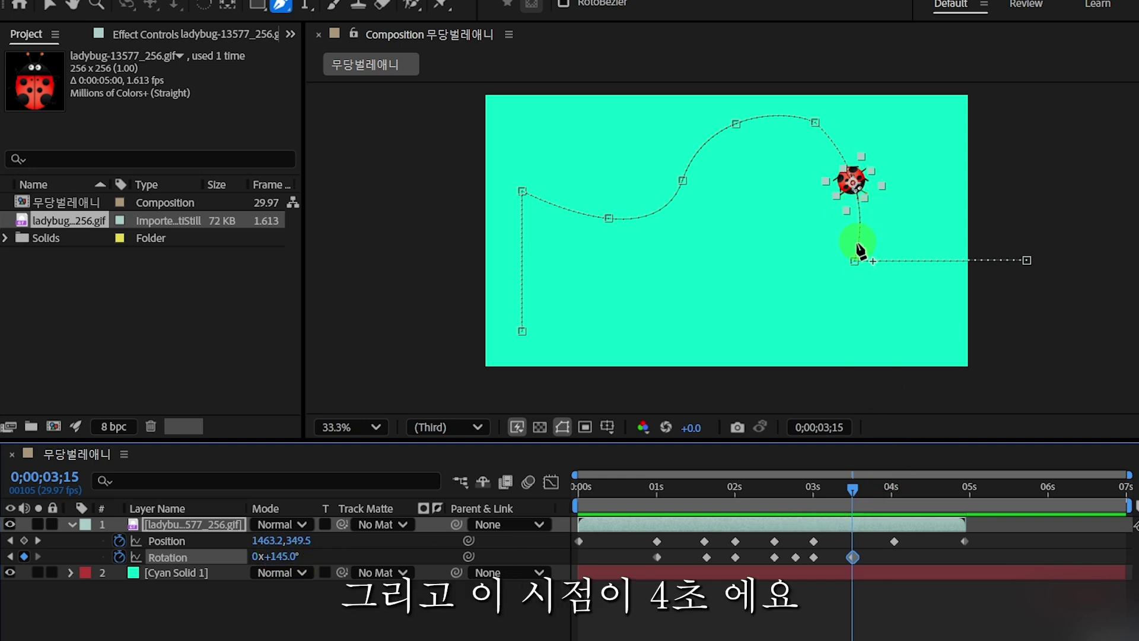
- Reduce the ladybug's Rotation at 0;00;04;01 so that it turns towards the straight final segment of the path
{"action": "left_click", "coordinate": [892, 497]}
{"action": "left_click", "coordinate": [842, 260]}
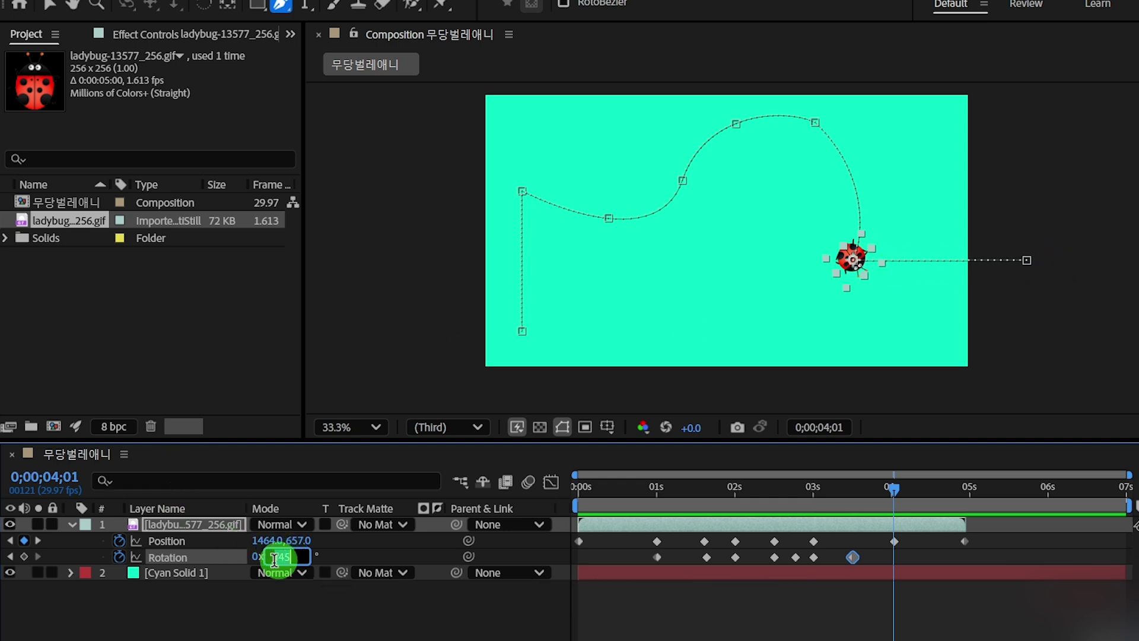
{"action": "left_click", "coordinate": [216, 637]}
{"action": "mouse_move", "coordinate": [282, 560]}
{"action": "left_mouse_down"}
{"action": "mouse_move", "coordinate": [251, 556]}
{"action": "mouse_move", "coordinate": [275, 556]}
{"action": "left_mouse_up"}
{"action": "left_click_drag", "start_coordinate": [642, 560], "coordinate": [272, 564]}
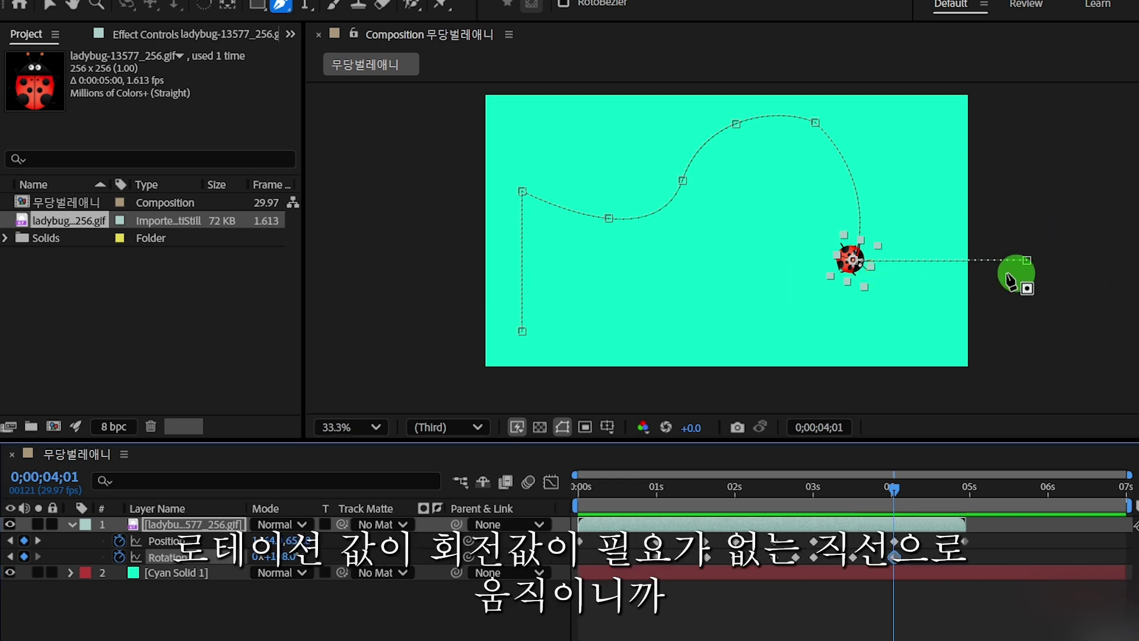
- Preview the ladybug's whole animation from the beginning and return the current time to 0;00;00;00
{"action": "left_click", "coordinate": [580, 489]}
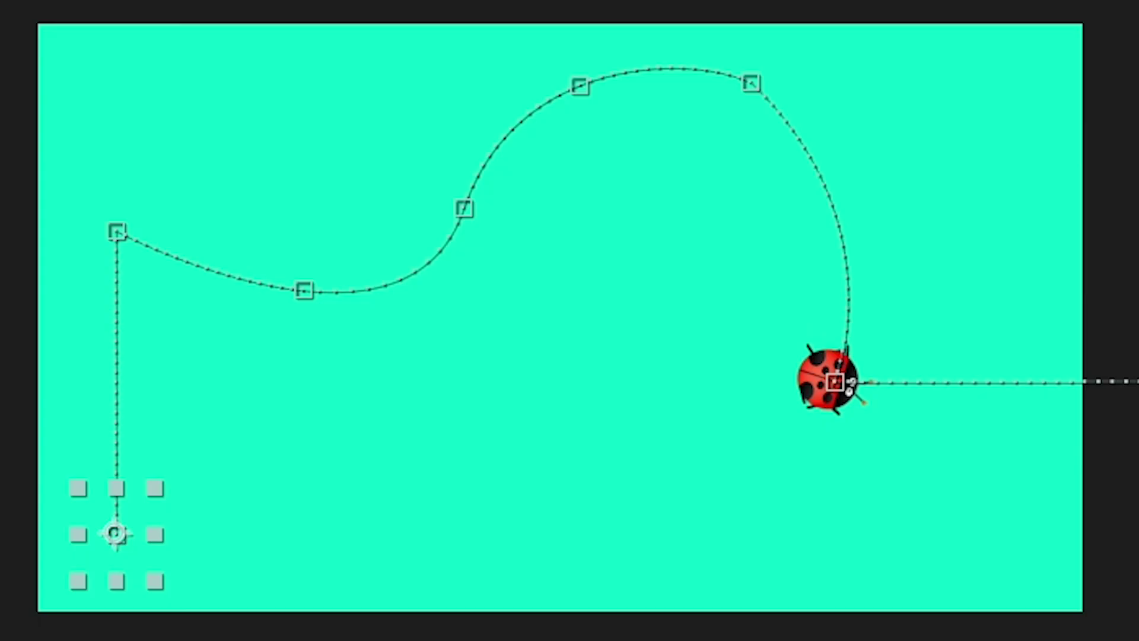
{"action": "key", "text": "space"}
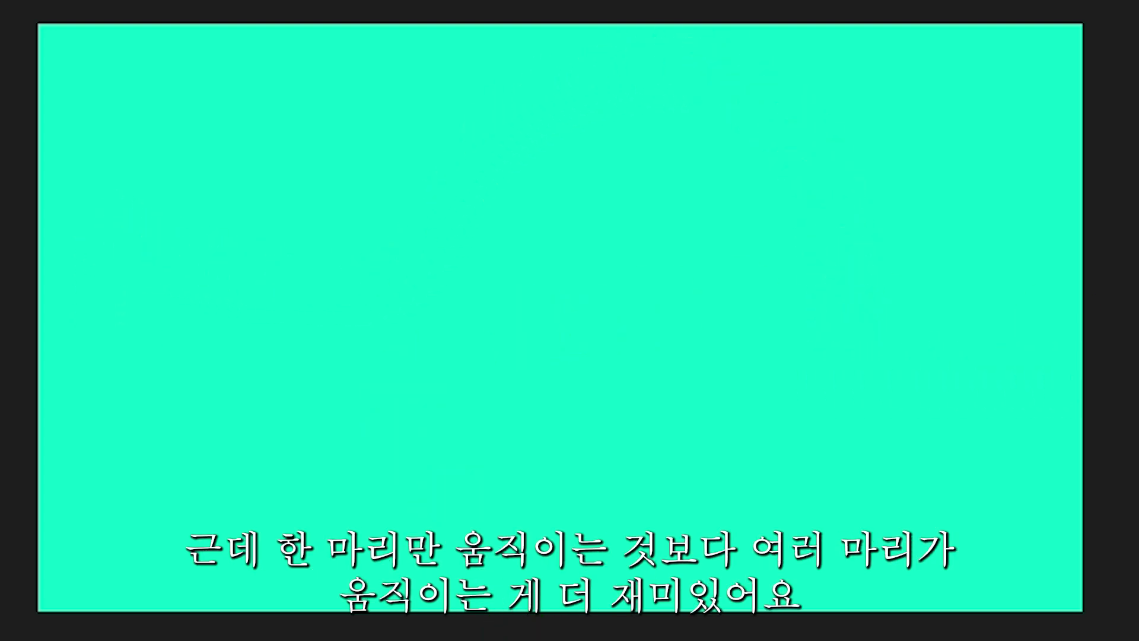
{"action": "left_click", "coordinate": [583, 469]}
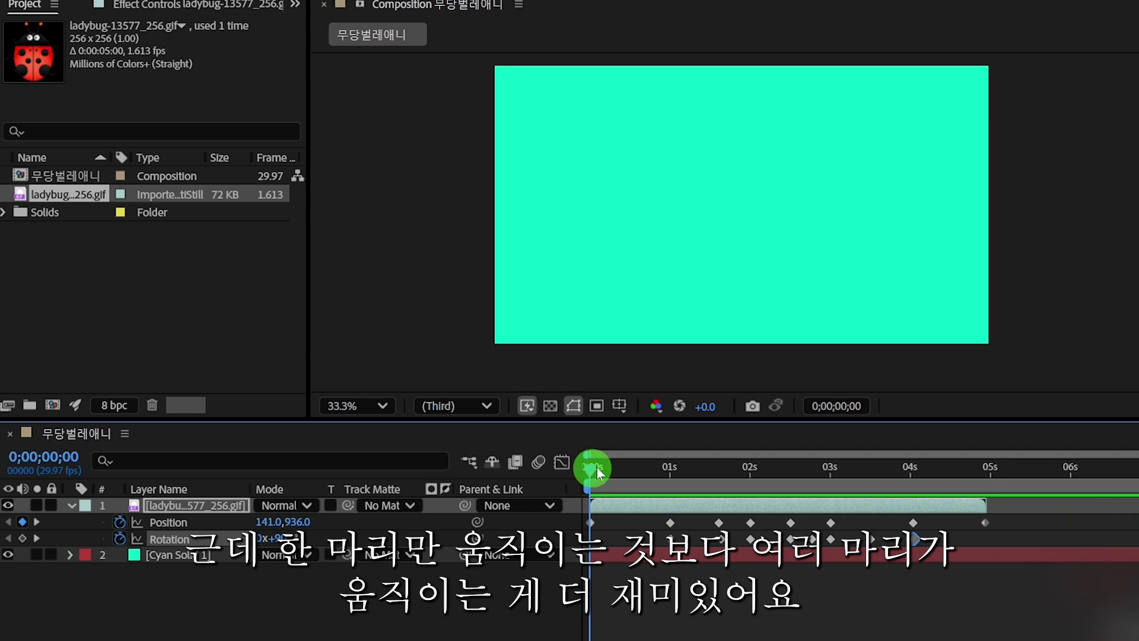
{"action": "left_click", "coordinate": [492, 463]}
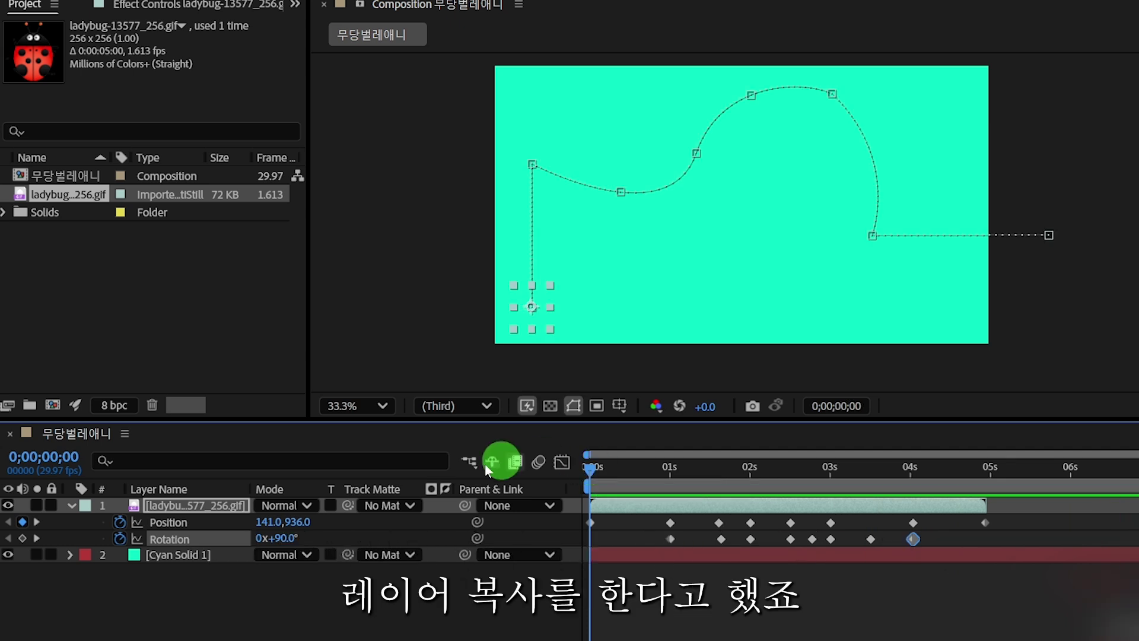
- Collapse the ladybug layer's keyframed properties and duplicate the layer
{"action": "left_click", "coordinate": [199, 554]}
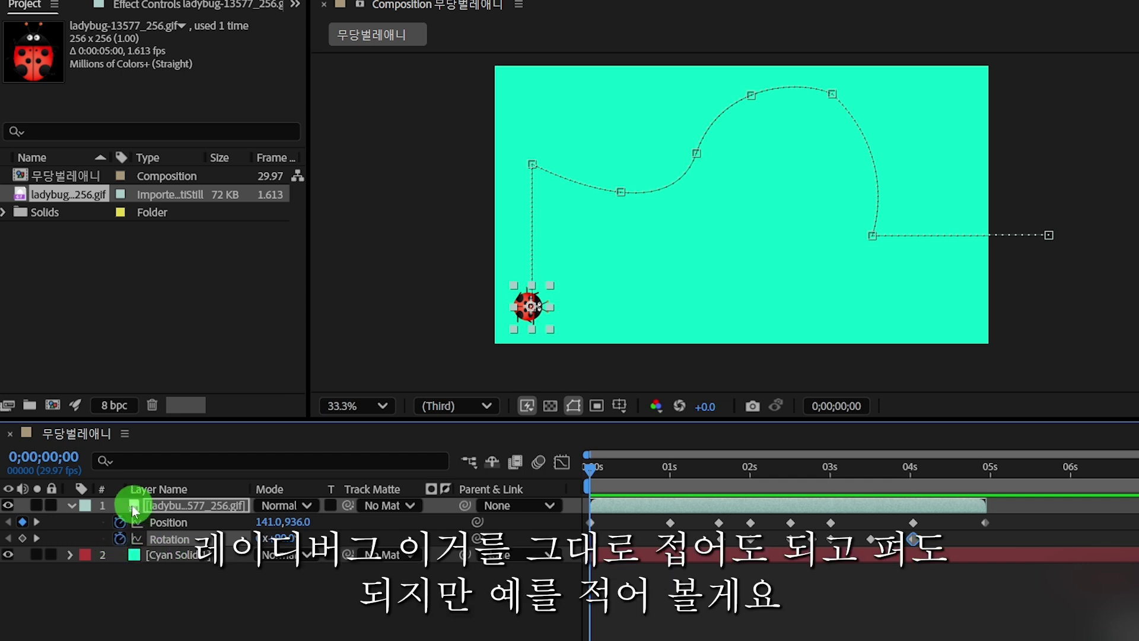
{"action": "left_click", "coordinate": [151, 505]}
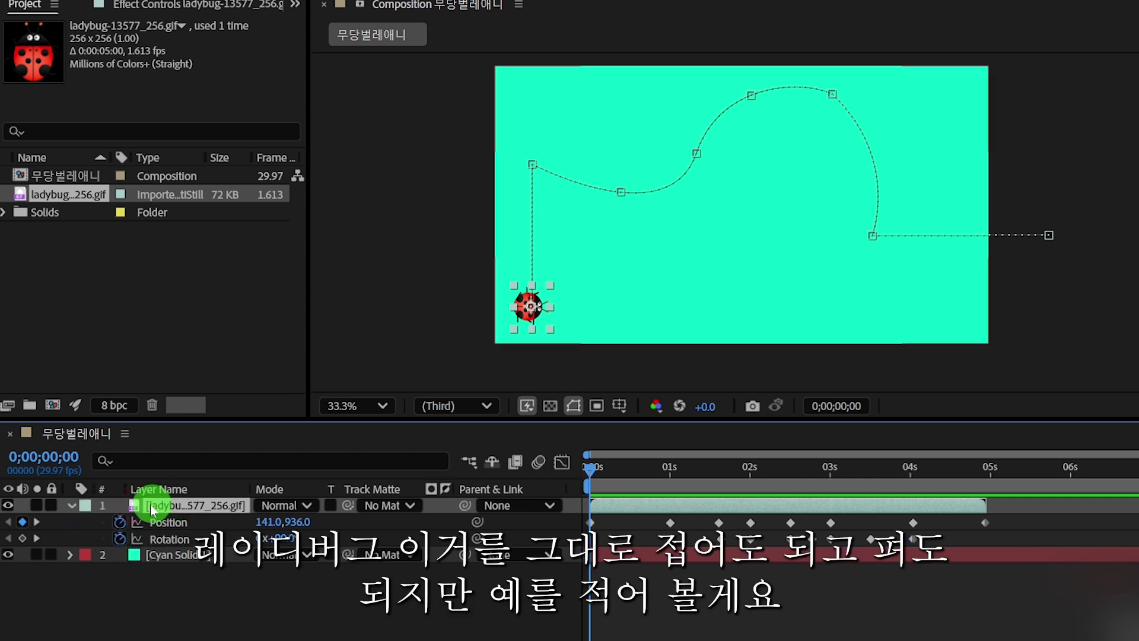
{"action": "left_click", "coordinate": [51, 505]}
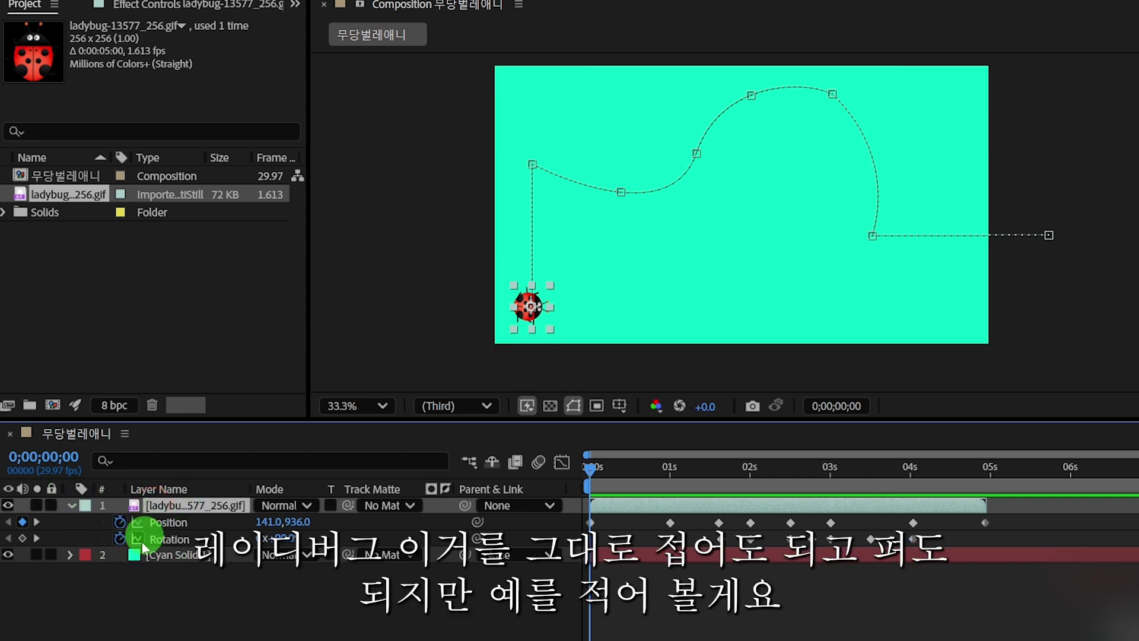
{"action": "left_click", "coordinate": [72, 507]}
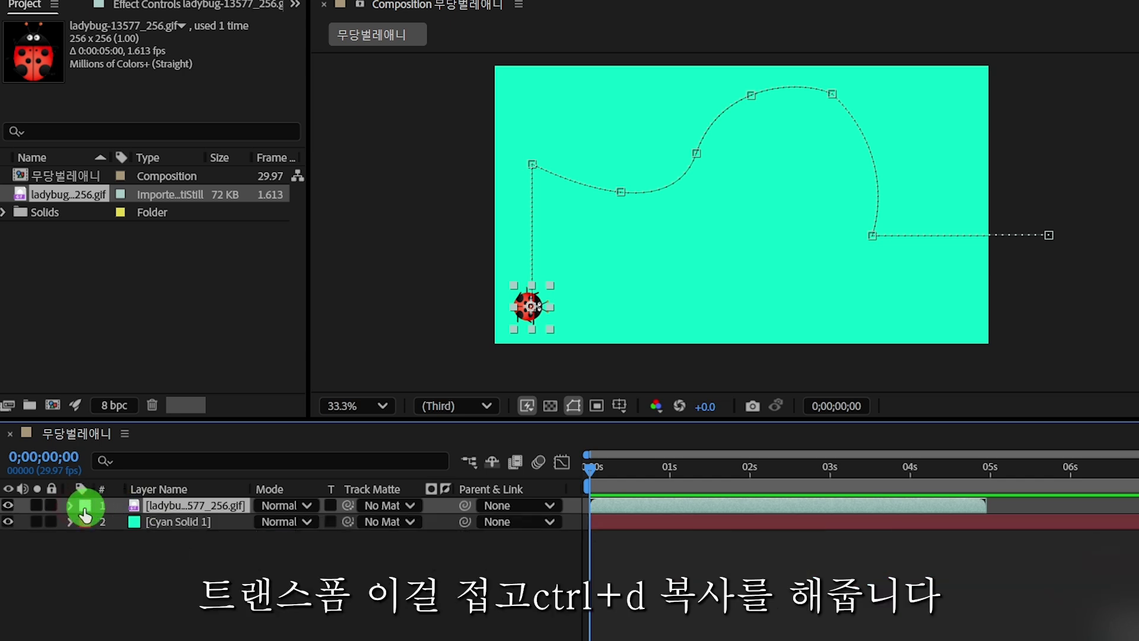
{"action": "left_click", "coordinate": [155, 509]}
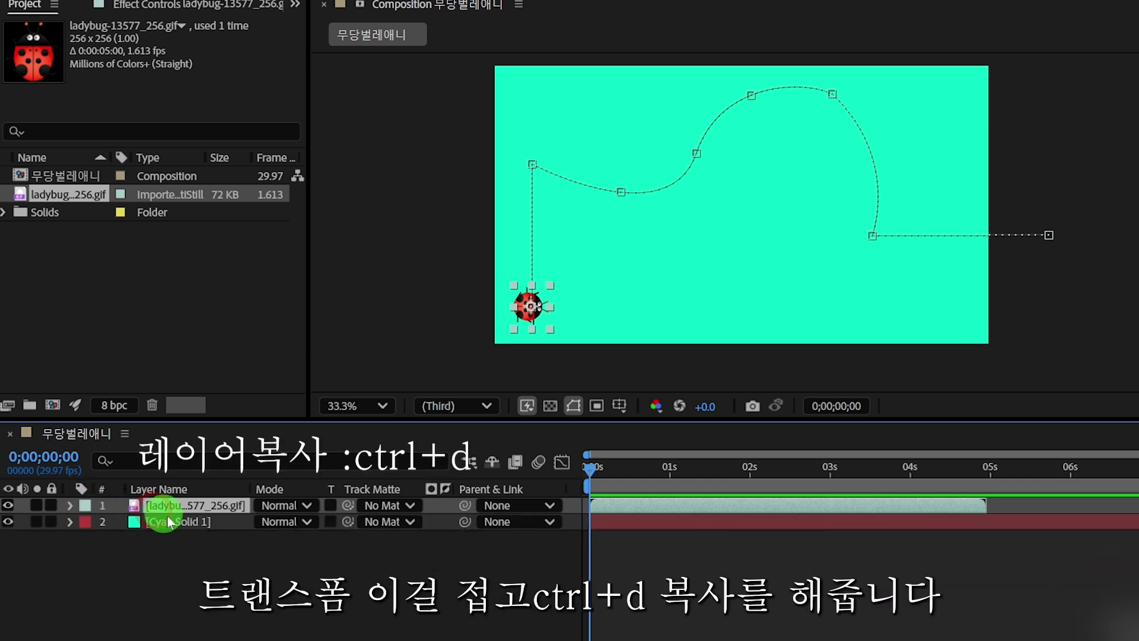
{"action": "key", "text": "ctrl+d"}
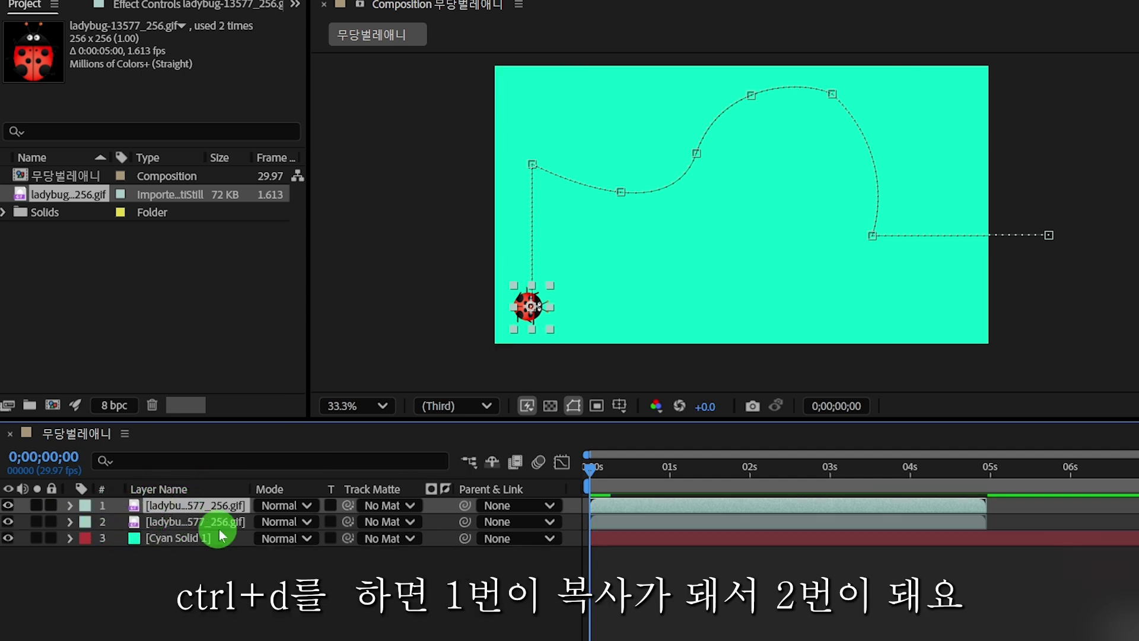
- Shift the lower ladybug layer in time so that its clip starts exactly at 0;00;01;00
{"action": "left_click", "coordinate": [158, 522]}
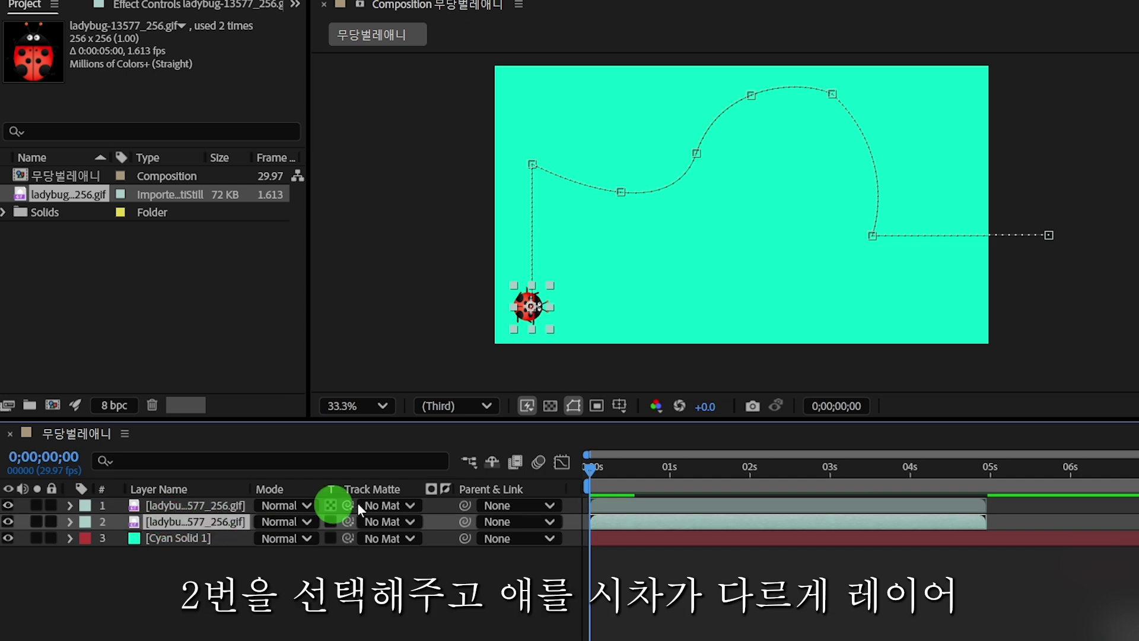
{"action": "left_click", "coordinate": [611, 521]}
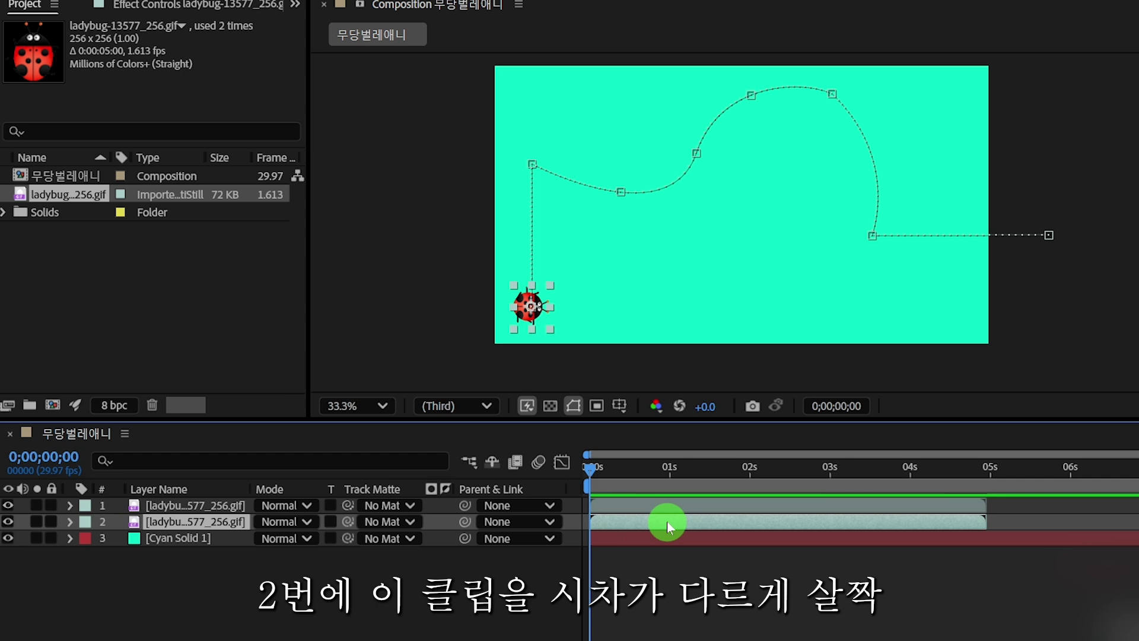
{"action": "mouse_move", "coordinate": [690, 526]}
{"action": "left_mouse_down"}
{"action": "mouse_move", "coordinate": [807, 518]}
{"action": "mouse_move", "coordinate": [791, 519]}
{"action": "left_mouse_up"}
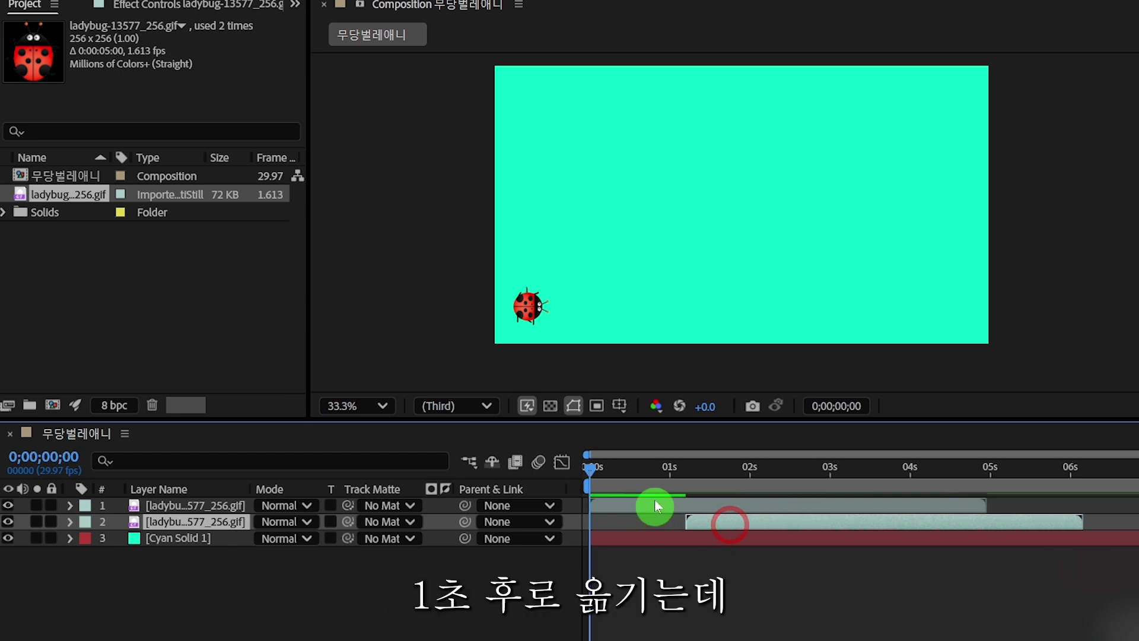
{"action": "left_click", "coordinate": [670, 467]}
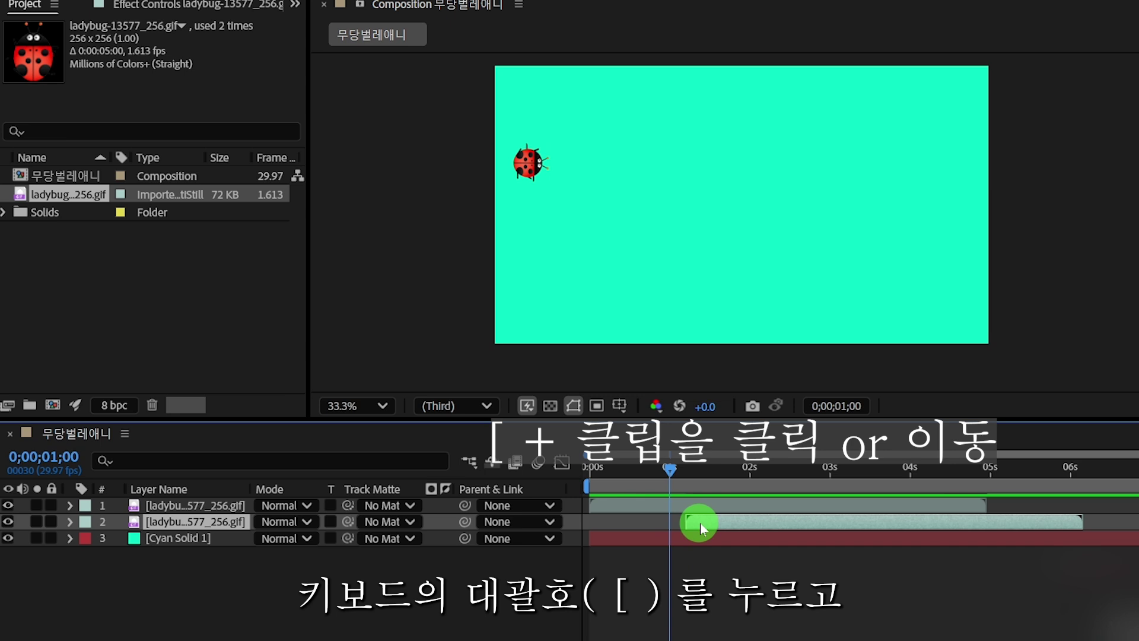
{"action": "key", "text": "bracketleft"}
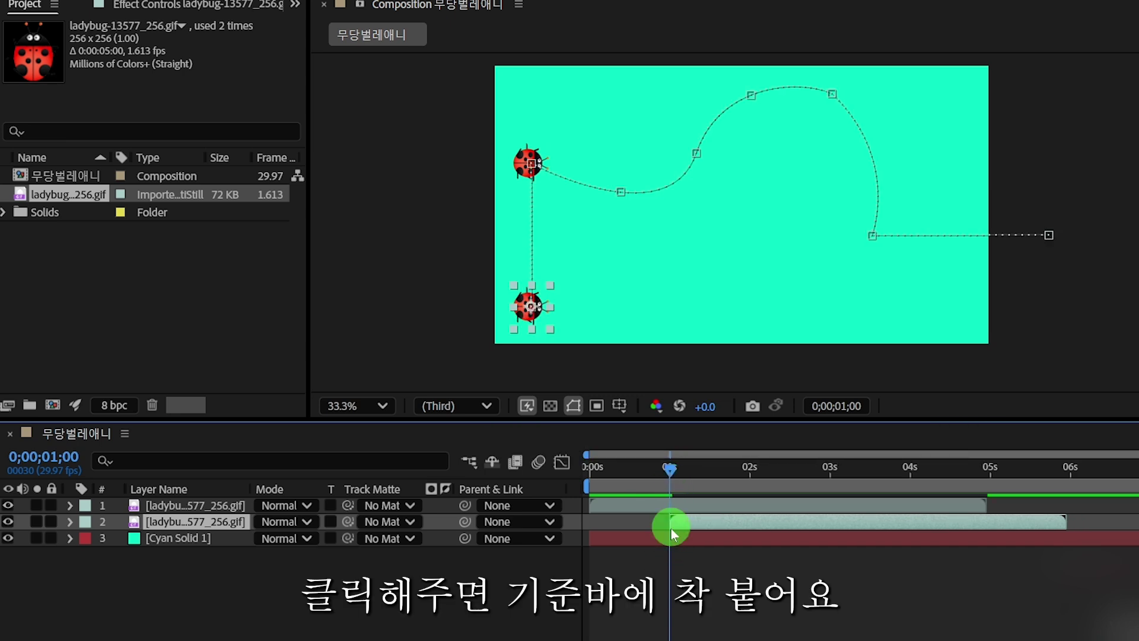
- Preview the two staggered ladybugs from the beginning and return the current time to the start
{"action": "left_click", "coordinate": [591, 467]}
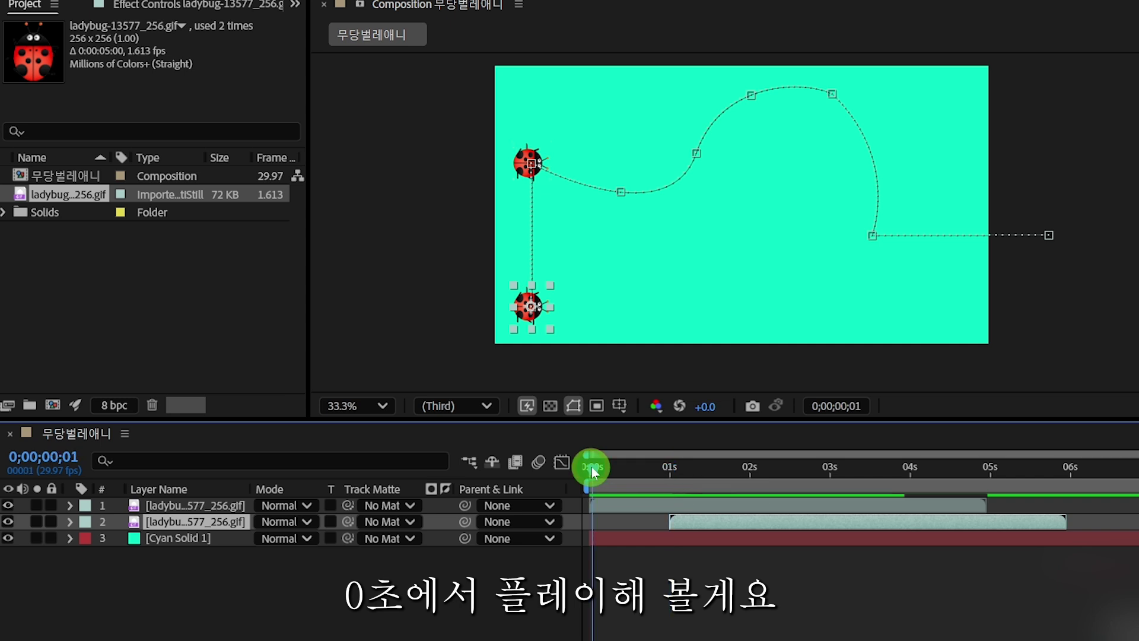
{"action": "key", "text": "space"}
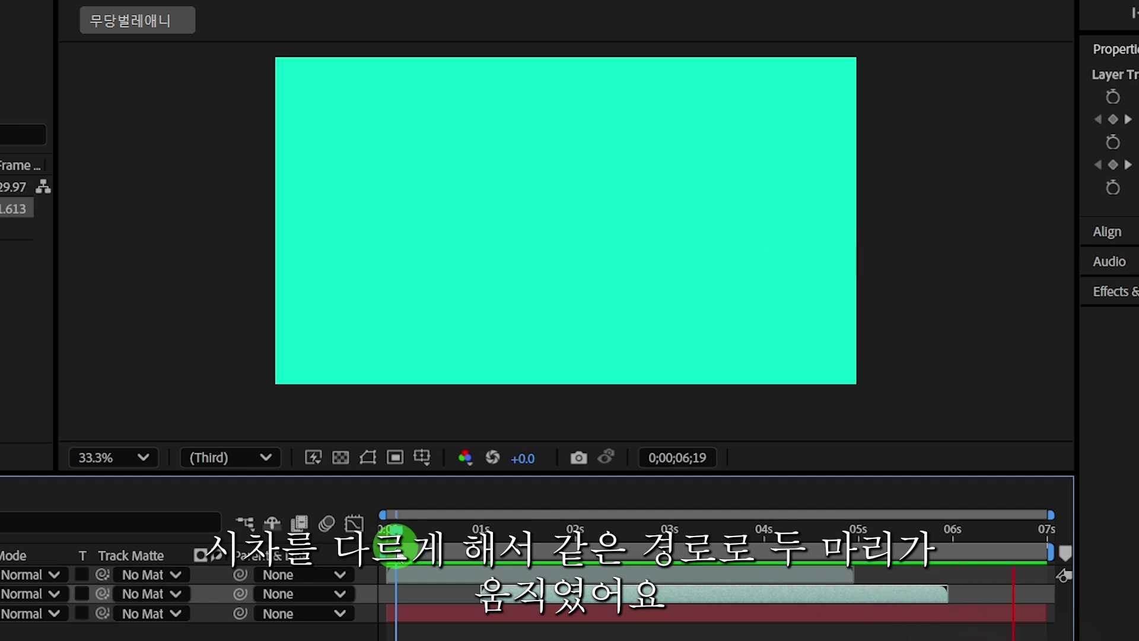
{"action": "left_click", "coordinate": [392, 537]}
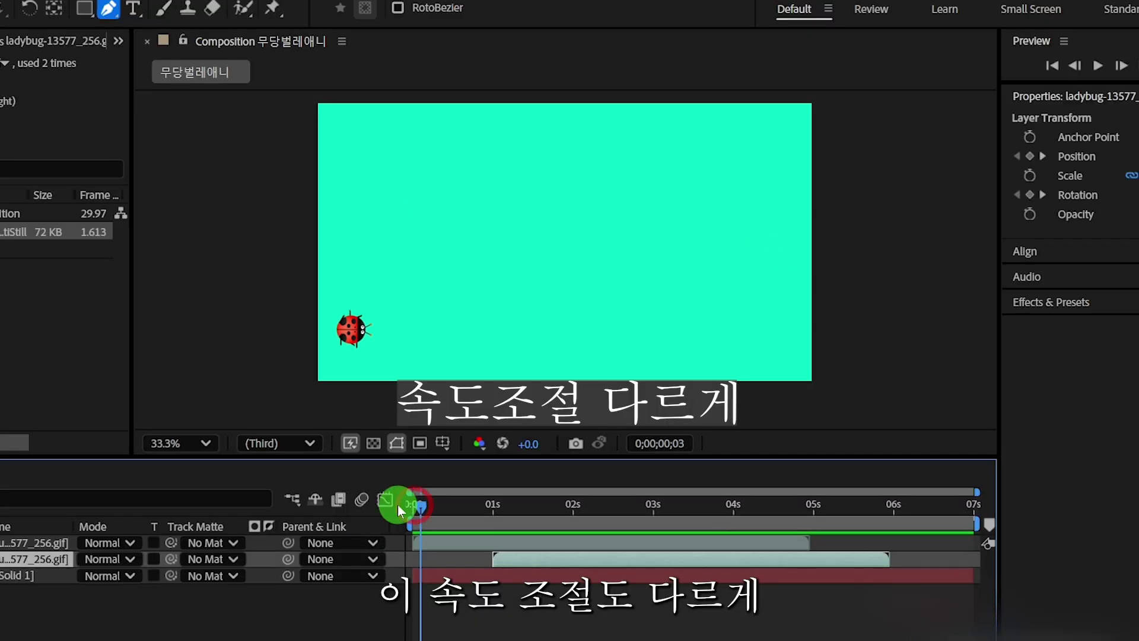
{"action": "left_click", "coordinate": [415, 533]}
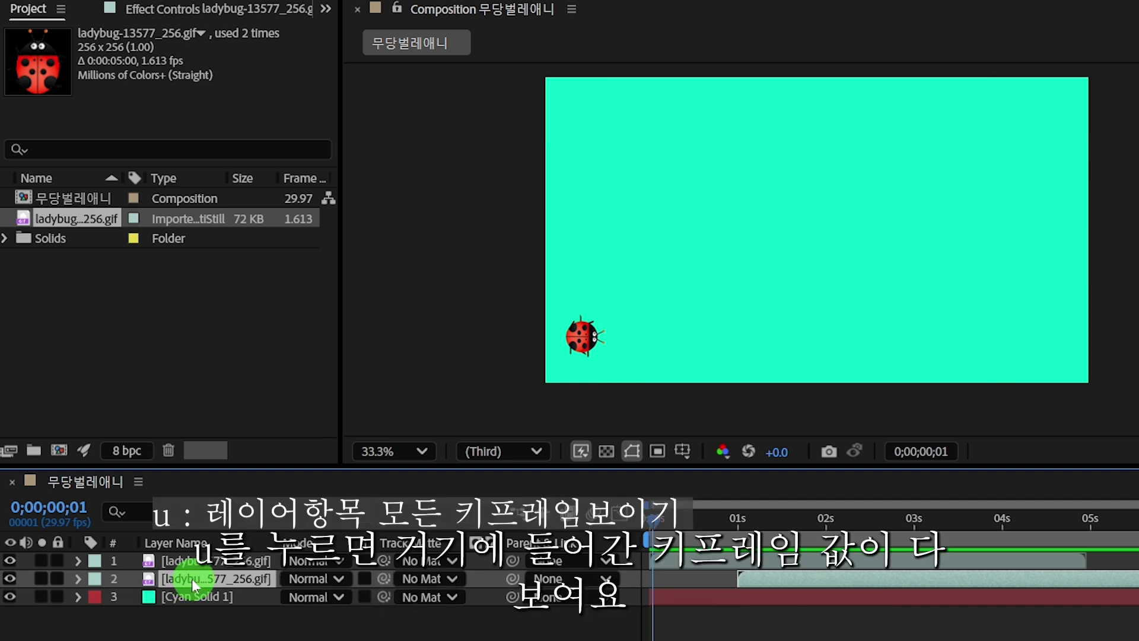
- Reveal all keyframes of the second ladybug layer, select them, and stretch them proportionally so that the last one sits just past 6 seconds
{"action": "key", "text": "u"}
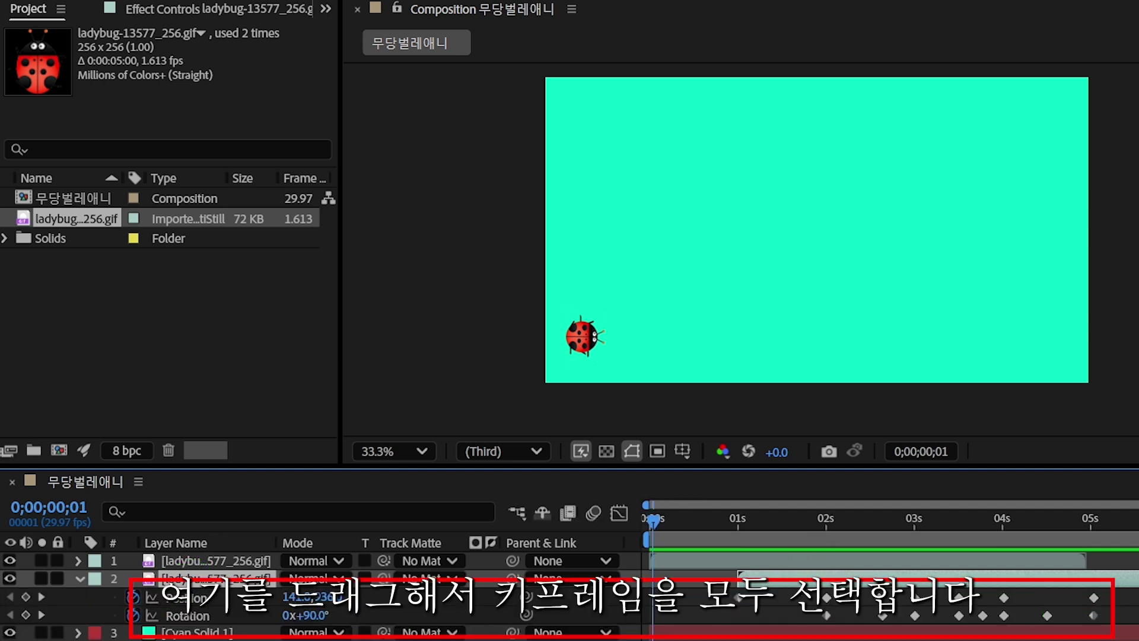
{"action": "left_click_drag", "start_coordinate": [1130, 605], "coordinate": [741, 605]}
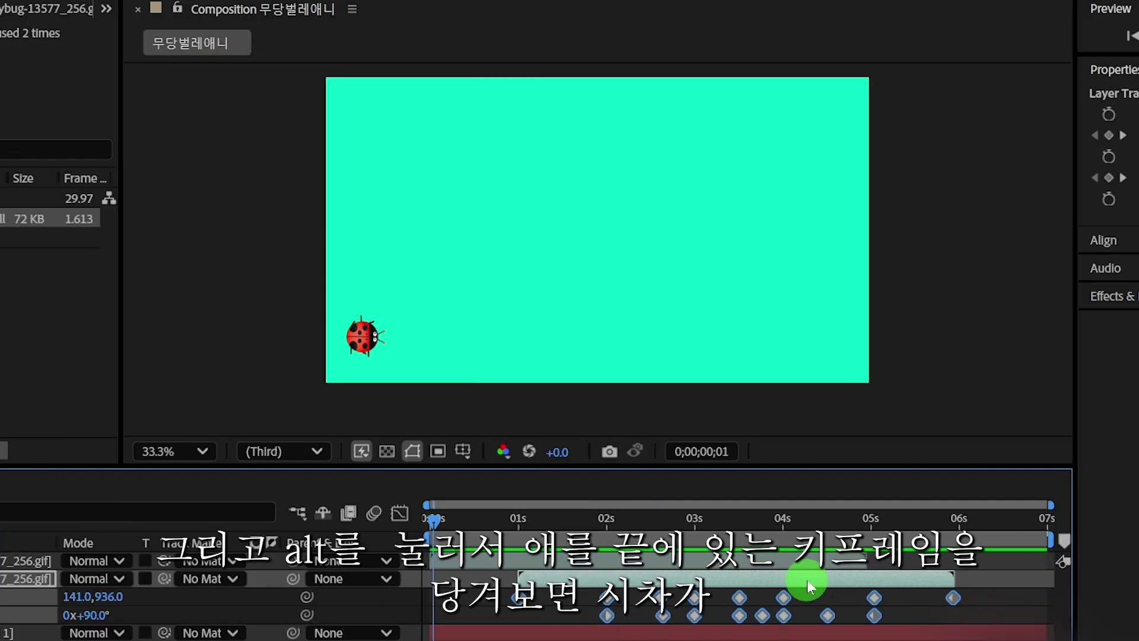
{"action": "left_click_drag", "start_coordinate": [957, 592], "coordinate": [980, 597]}
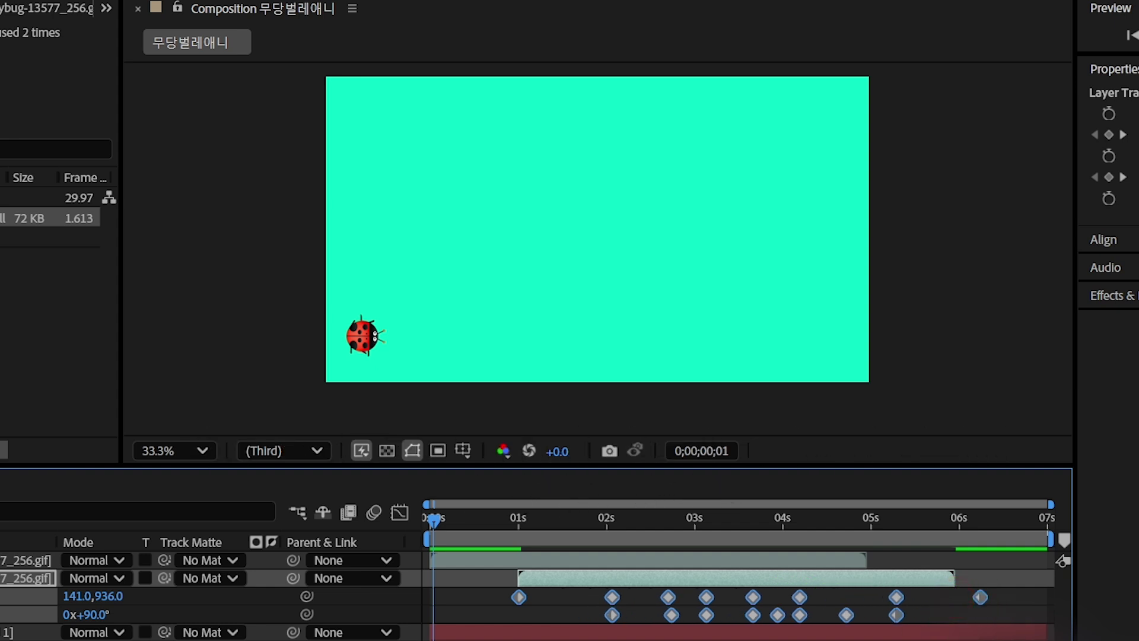
- Stretch the second ladybug's selected keyframes proportionally towards the start so that the first one sits at about half a second
{"action": "left_click_drag", "start_coordinate": [715, 605], "coordinate": [654, 621]}
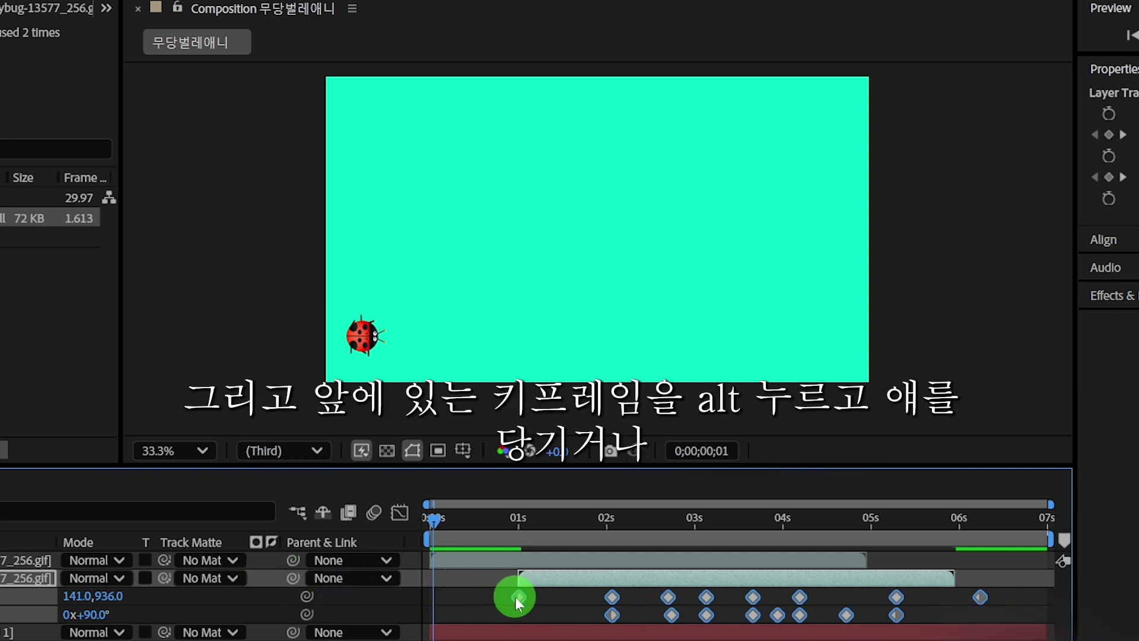
{"action": "left_click_drag", "start_coordinate": [518, 597], "coordinate": [441, 597]}
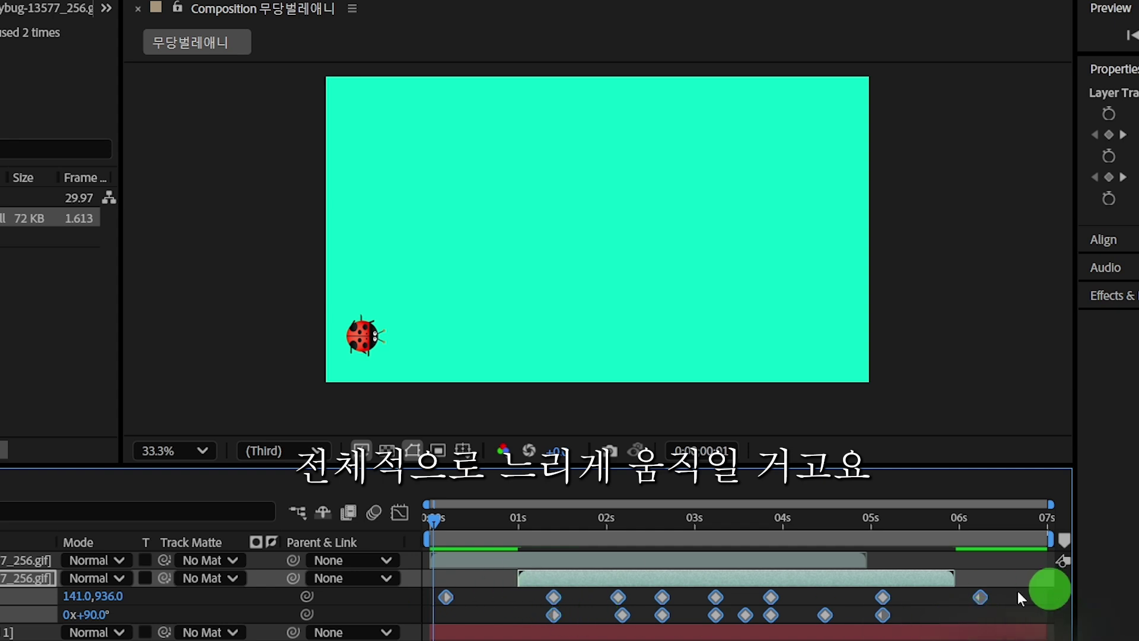
{"action": "left_click_drag", "start_coordinate": [447, 596], "coordinate": [483, 597]}
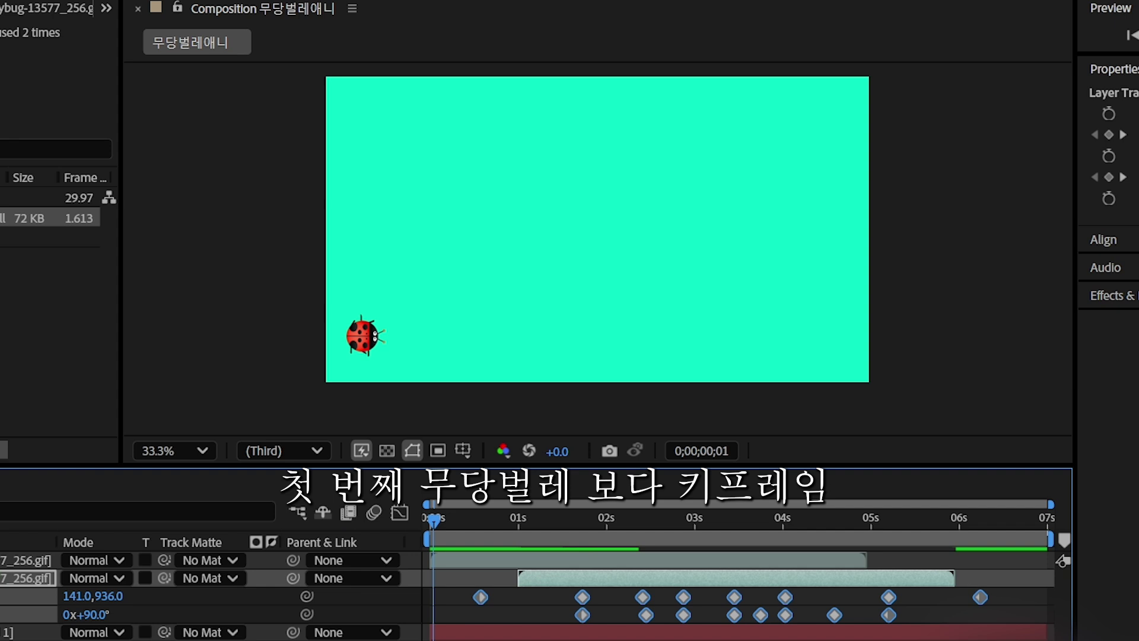
- Compare the two ladybug layers' timing, preview the slower copy from the beginning, and return the current time to 0;00;00;00
{"action": "left_click", "coordinate": [665, 561]}
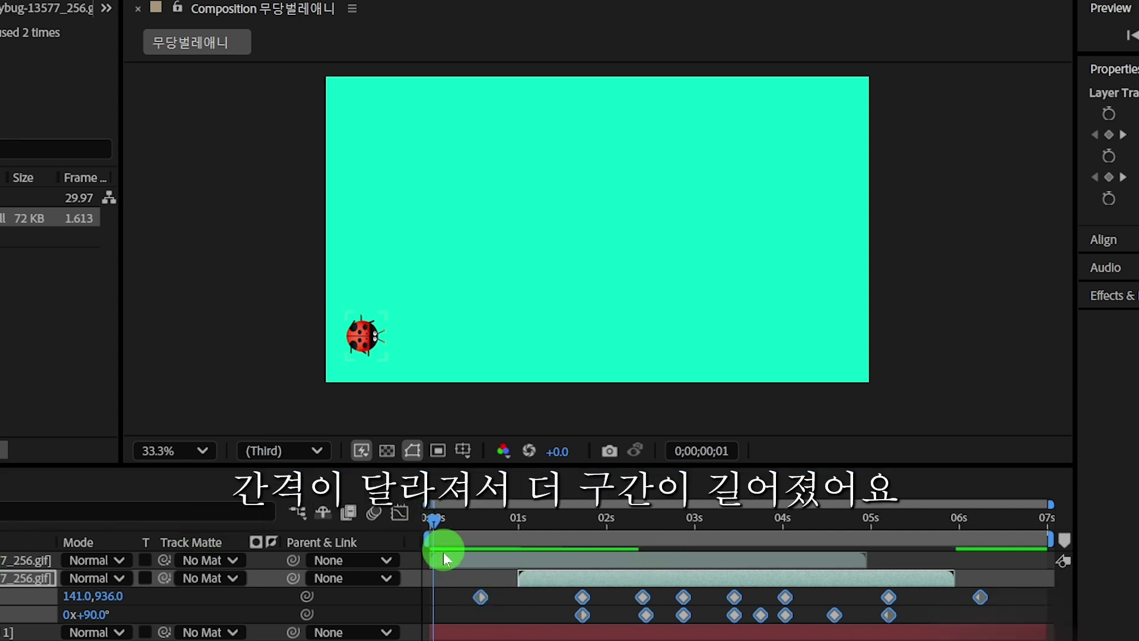
{"action": "left_click", "coordinate": [477, 585]}
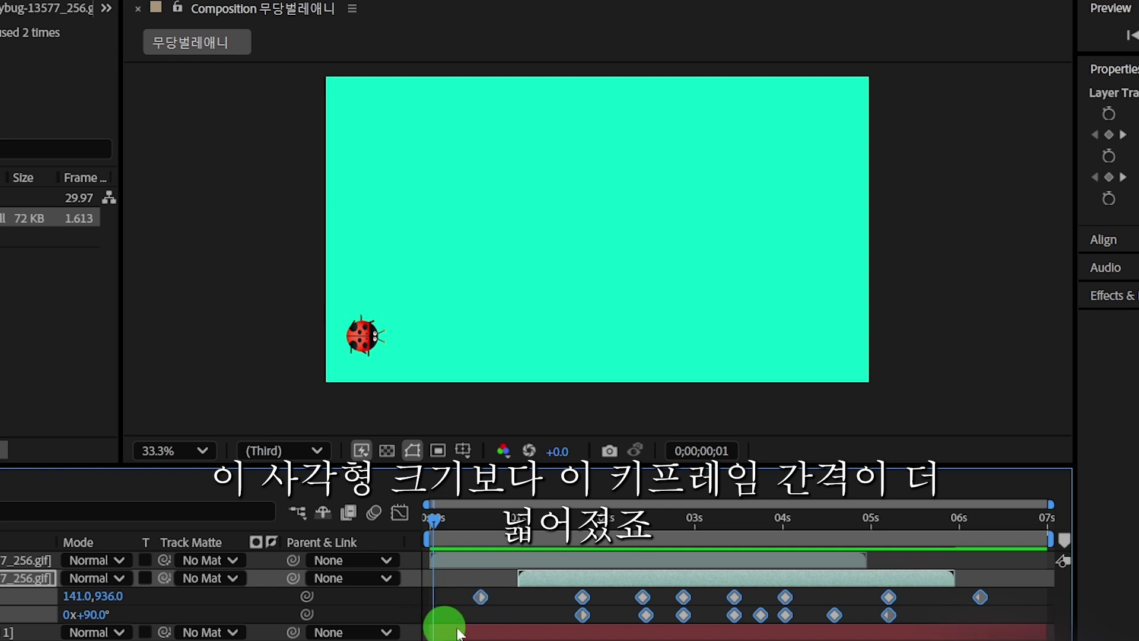
{"action": "left_click", "coordinate": [438, 517]}
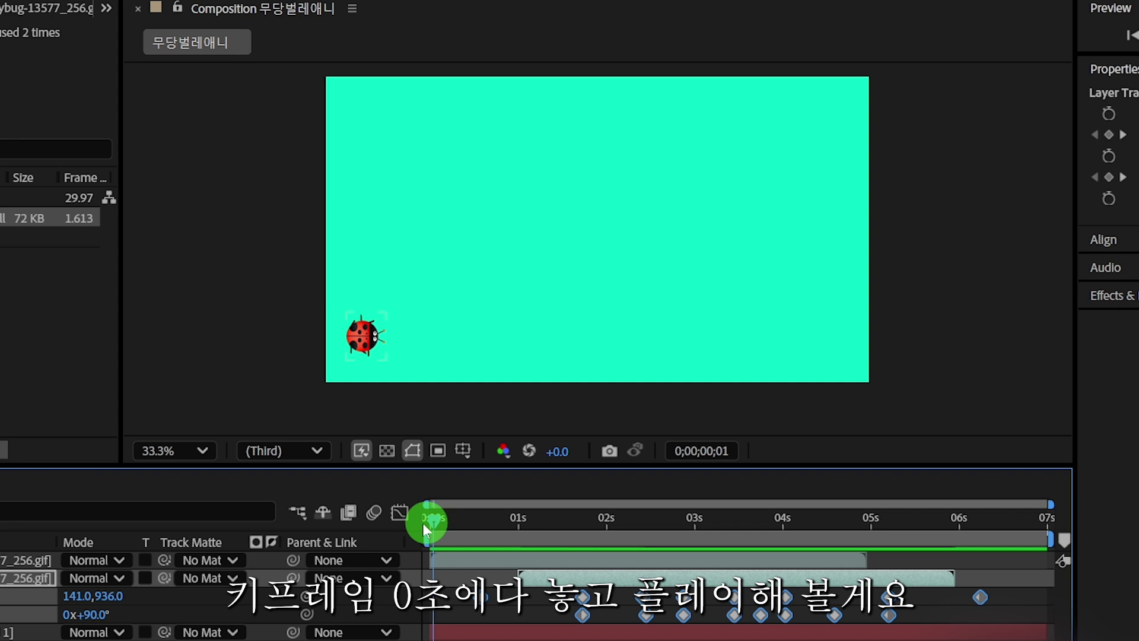
{"action": "key", "text": "space"}
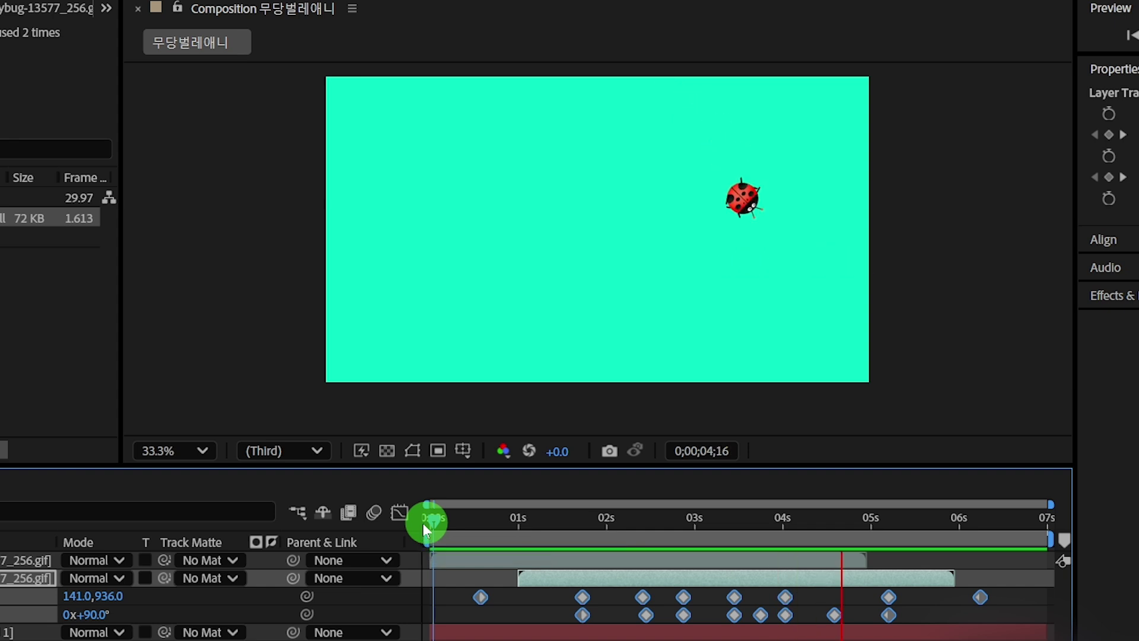
{"action": "mouse_move", "coordinate": [422, 522]}
{"action": "left_mouse_down"}
{"action": "mouse_move", "coordinate": [433, 536]}
{"action": "mouse_move", "coordinate": [430, 522]}
{"action": "left_mouse_up"}
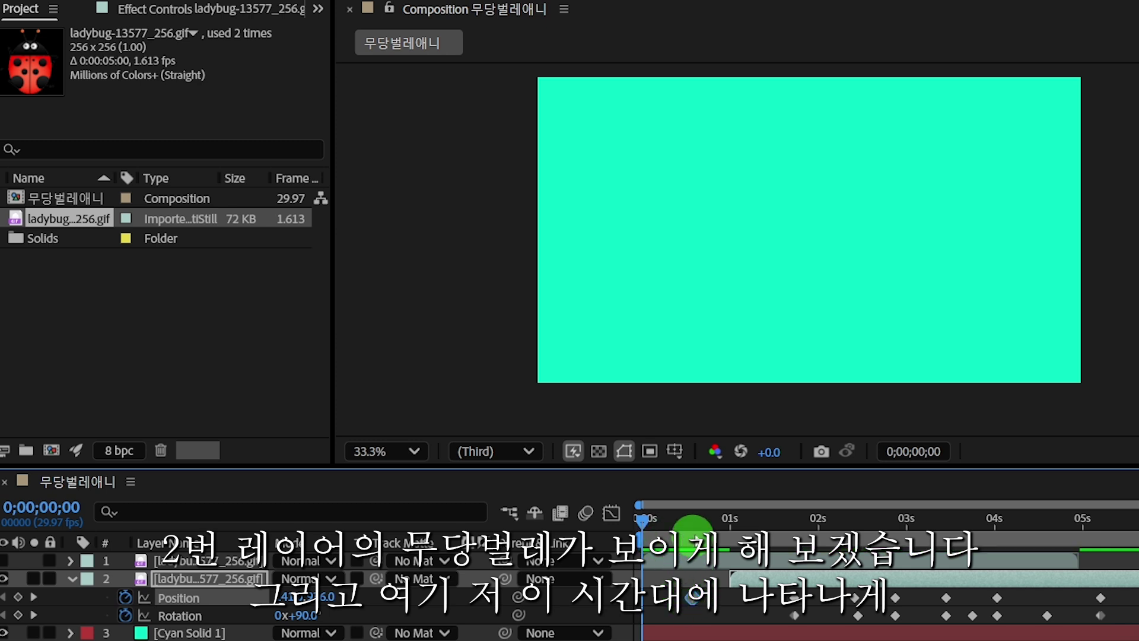
- Move the current time to 0;00;01;22 and apply the Hue/Saturation color correction effect to the second ladybug layer
{"action": "left_click", "coordinate": [688, 508]}
{"action": "left_click", "coordinate": [795, 521]}
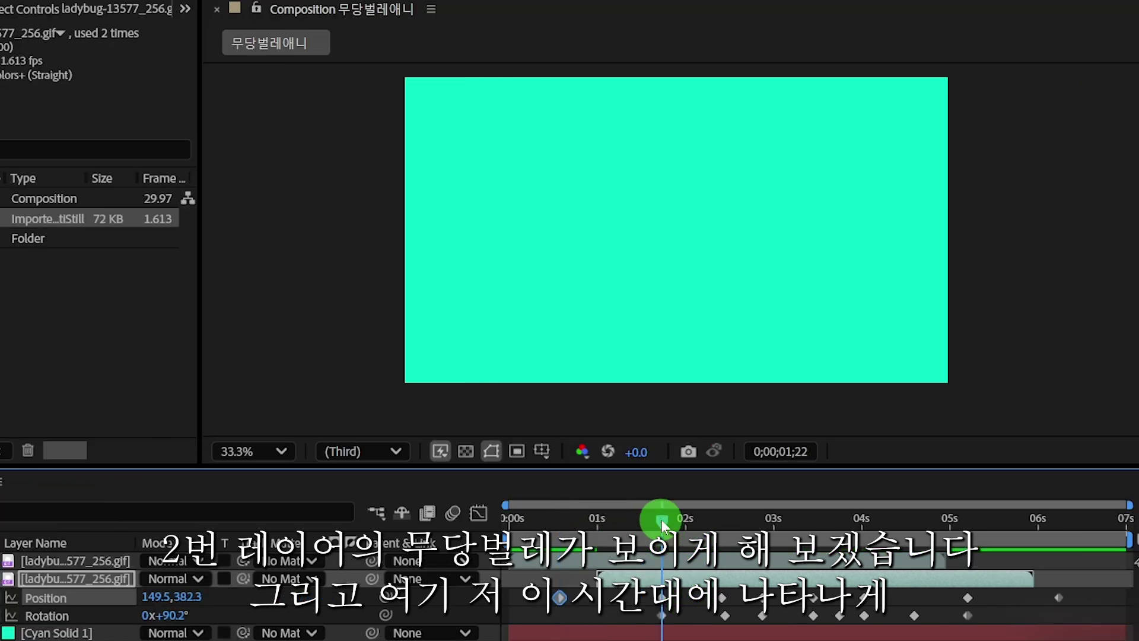
{"action": "left_click", "coordinate": [664, 618]}
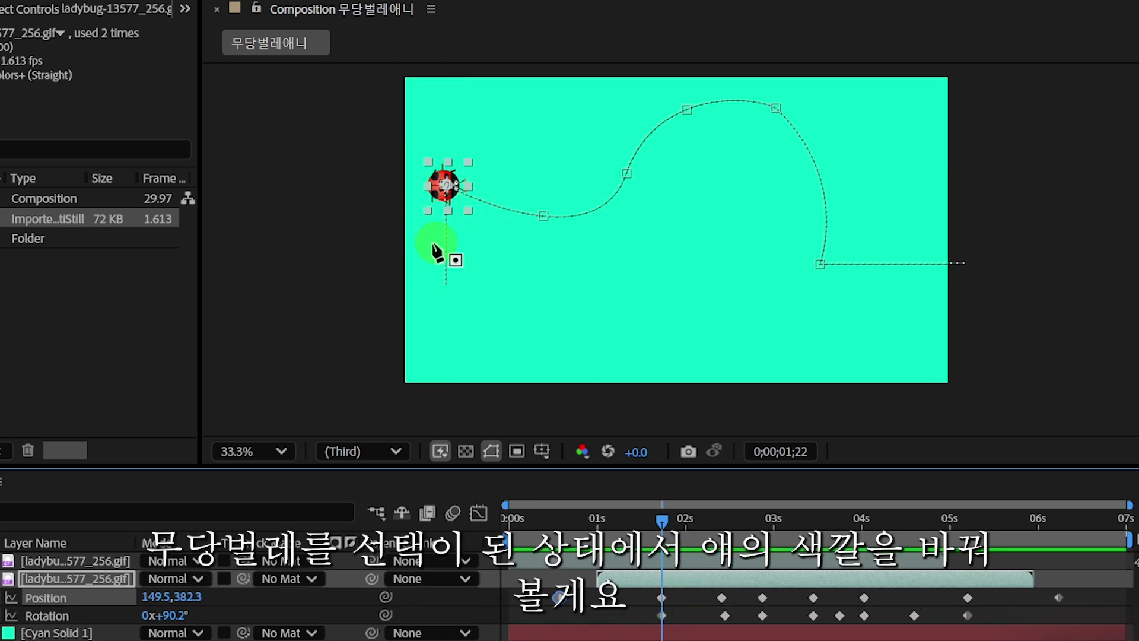
{"action": "left_click", "coordinate": [86, 0]}
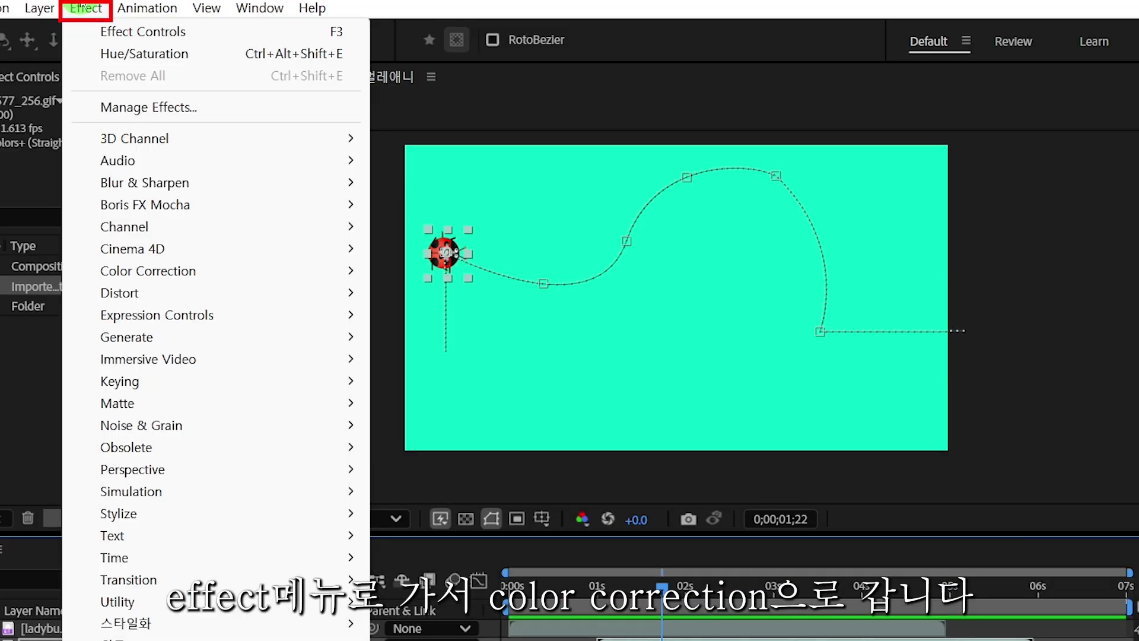
{"action": "mouse_move", "coordinate": [136, 273]}
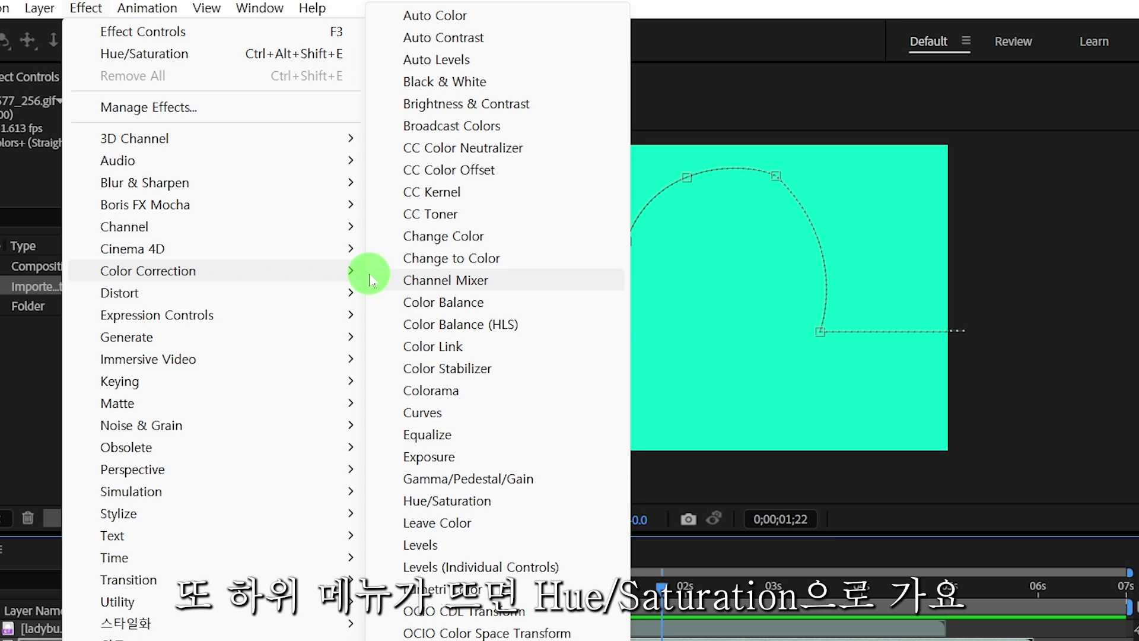
{"action": "left_click", "coordinate": [454, 505]}
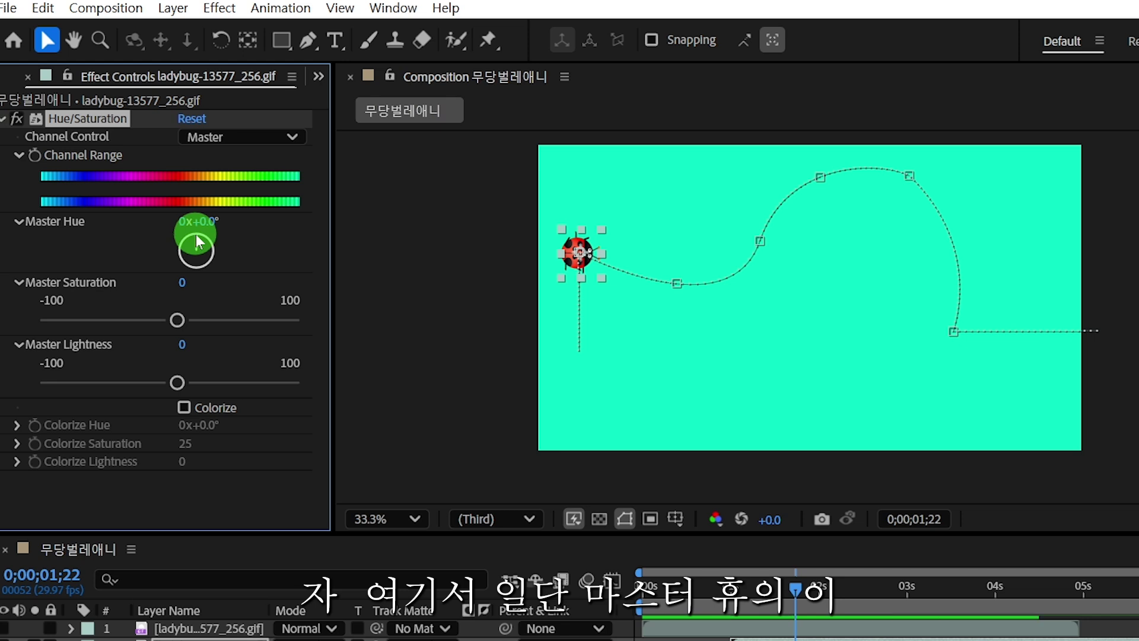
- Set the second ladybug's Master Hue to 1x+207° to recolor it blue
{"action": "left_click", "coordinate": [214, 248]}
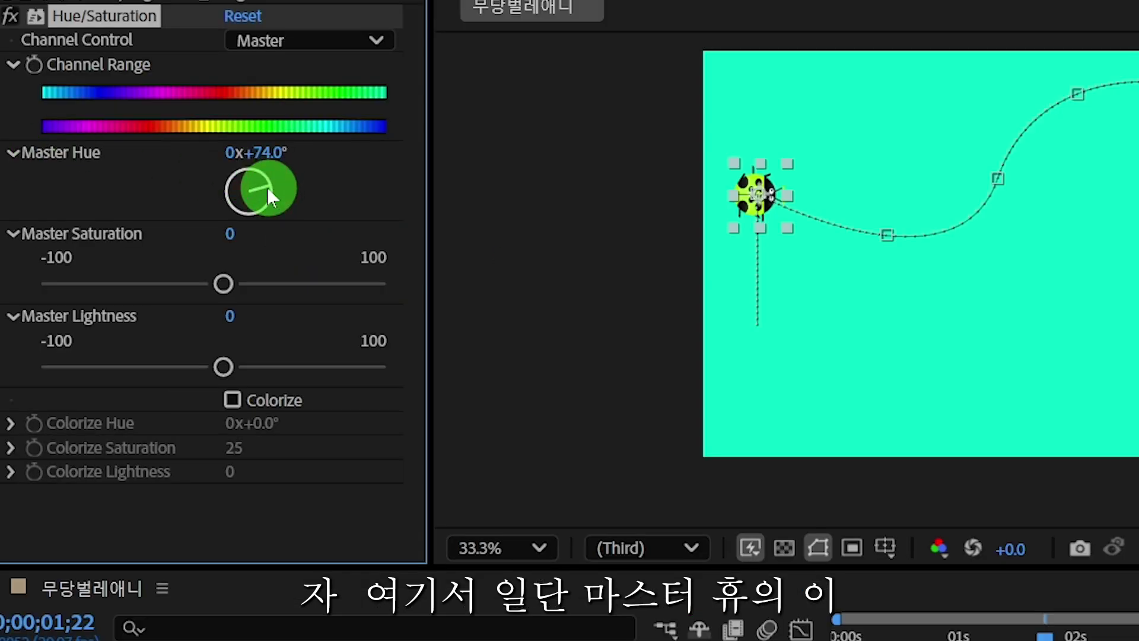
{"action": "left_click", "coordinate": [269, 196]}
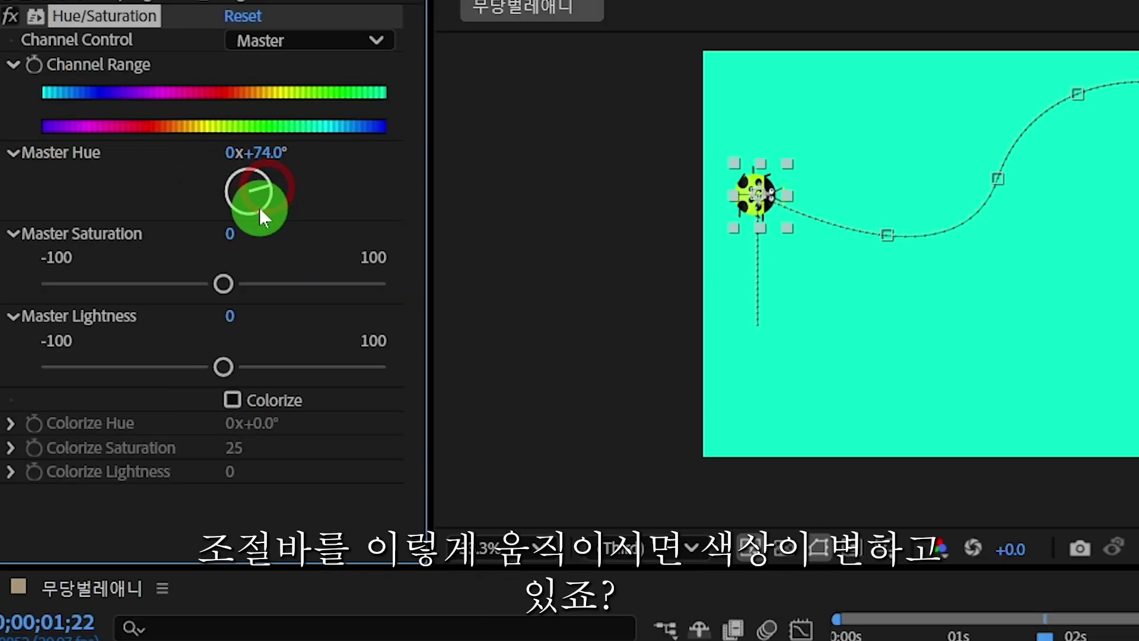
{"action": "left_click_drag", "start_coordinate": [259, 208], "coordinate": [258, 207]}
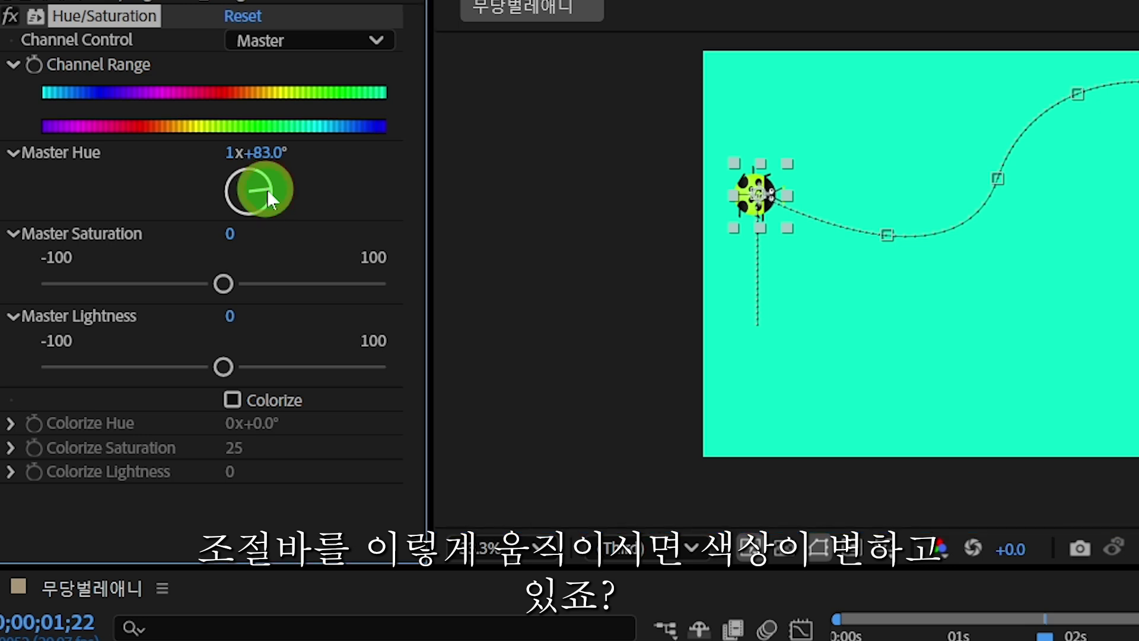
{"action": "left_click", "coordinate": [265, 188]}
{"action": "left_click_drag", "start_coordinate": [234, 207], "coordinate": [234, 204]}
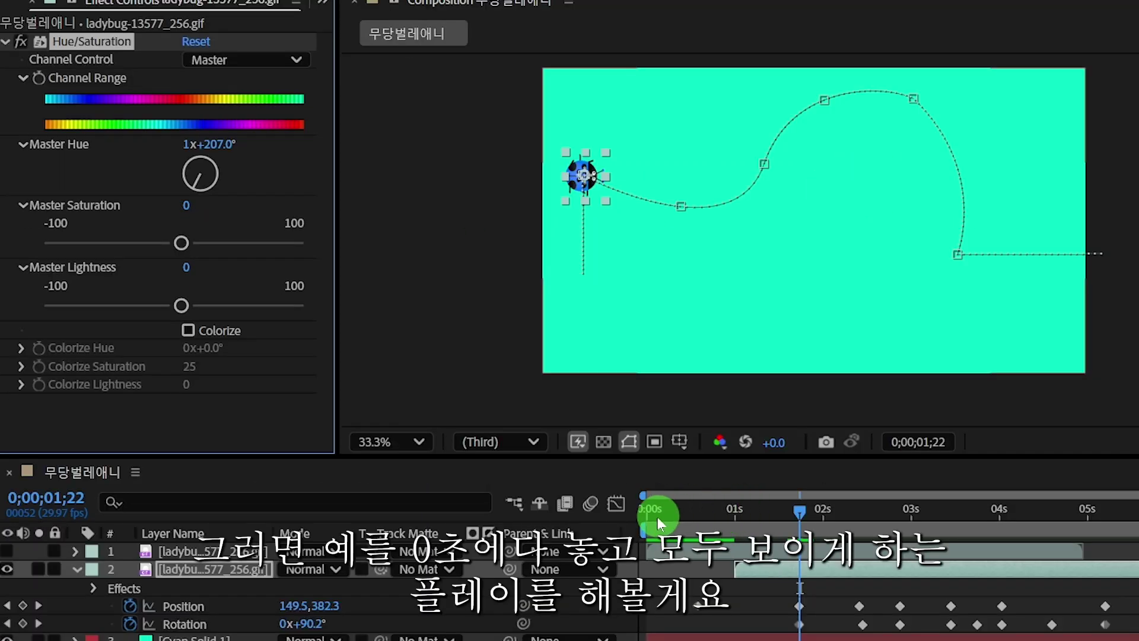
- Make both ladybug layers visible and preview the animation from 0;00;00;00
{"action": "left_click", "coordinate": [648, 508]}
{"action": "left_click", "coordinate": [8, 570]}
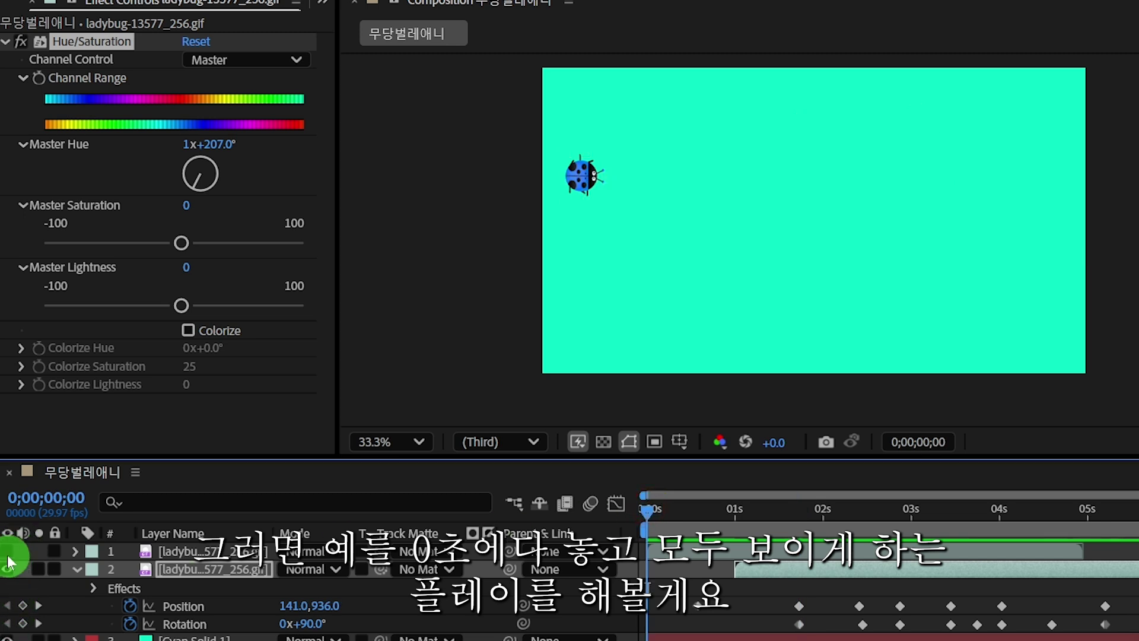
{"action": "left_click", "coordinate": [7, 553]}
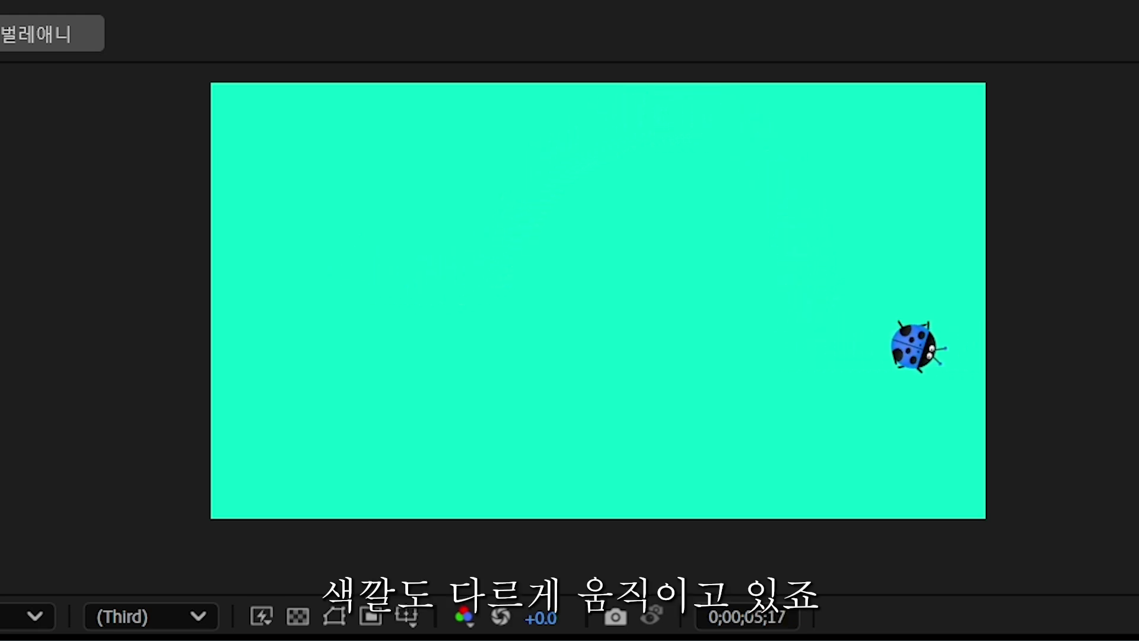
{"action": "key", "text": "space"}
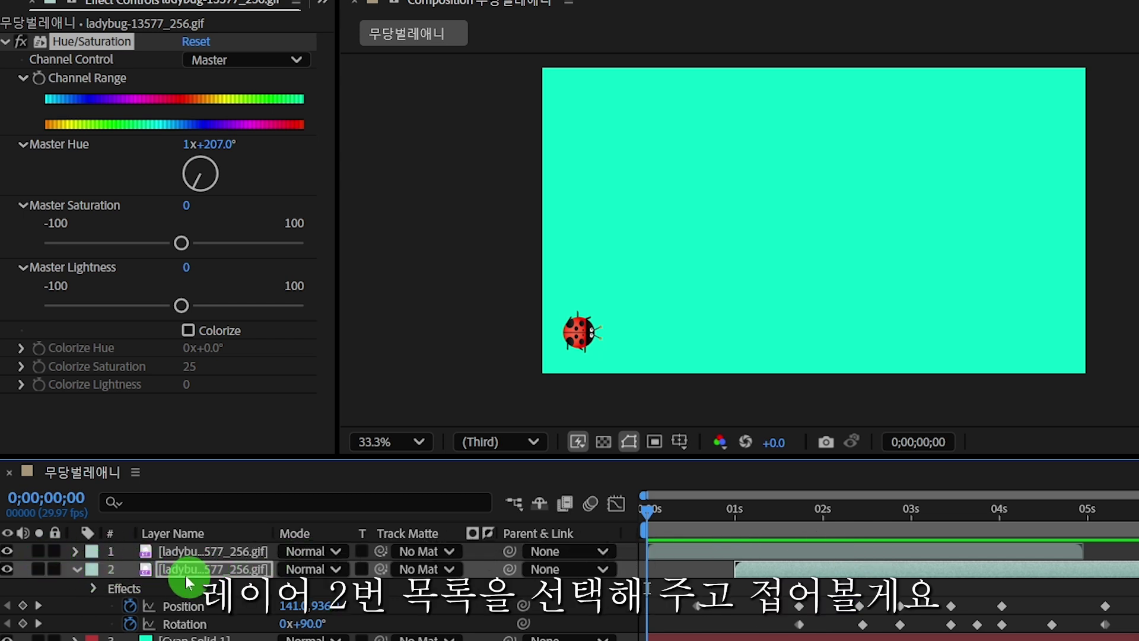
- Collapse the properties of the blue ladybug layer and duplicate the layer
{"action": "left_click", "coordinate": [93, 588]}
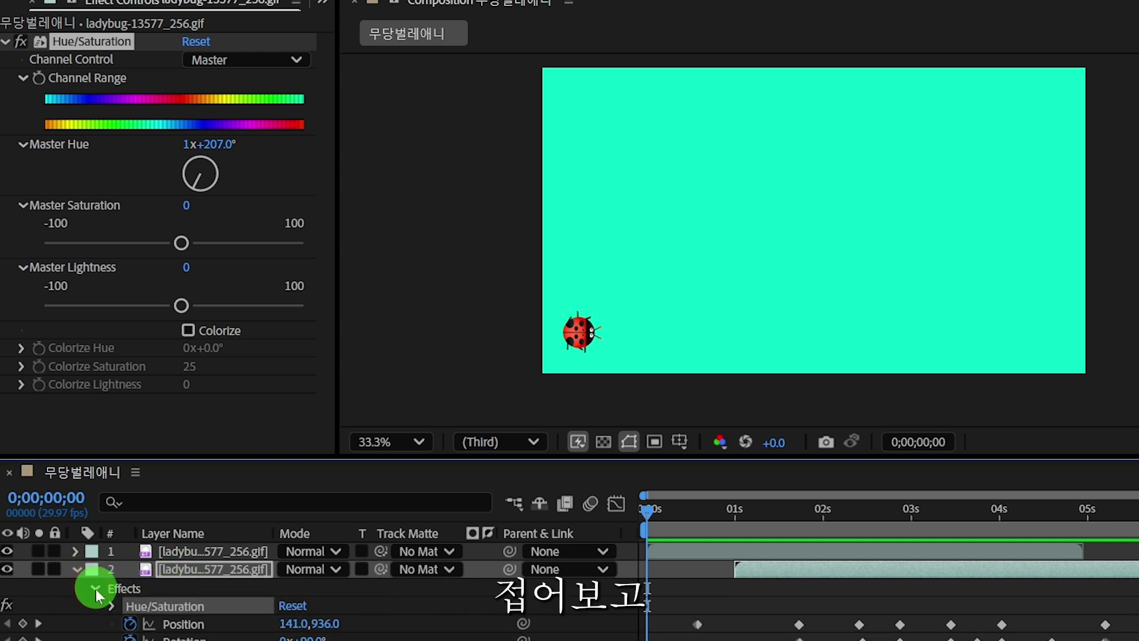
{"action": "left_click", "coordinate": [78, 569]}
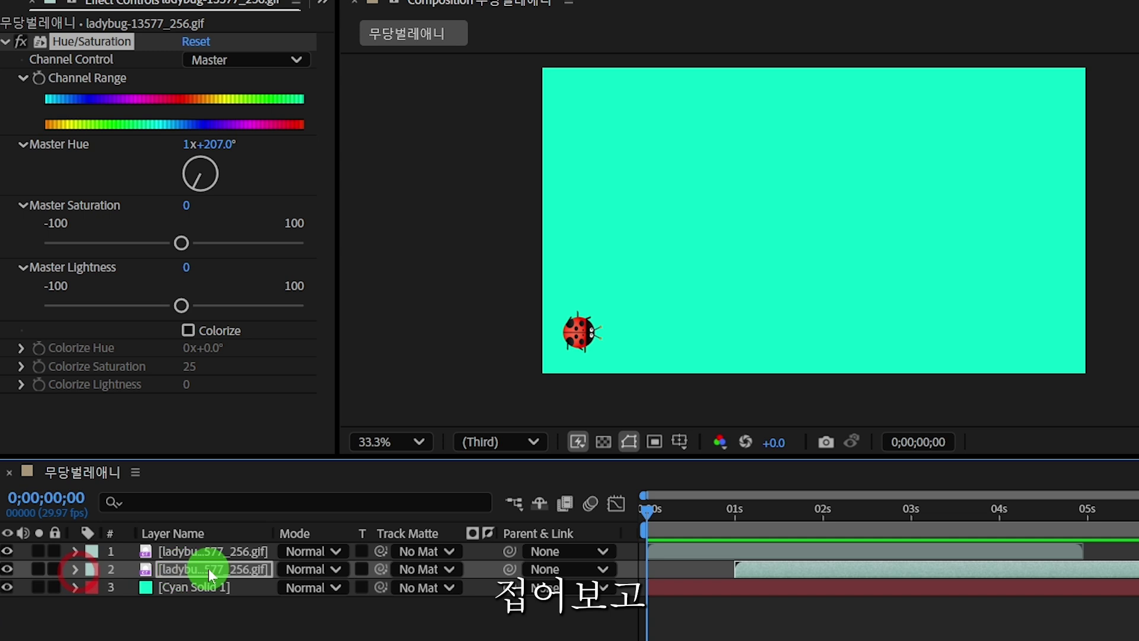
{"action": "left_click", "coordinate": [195, 565]}
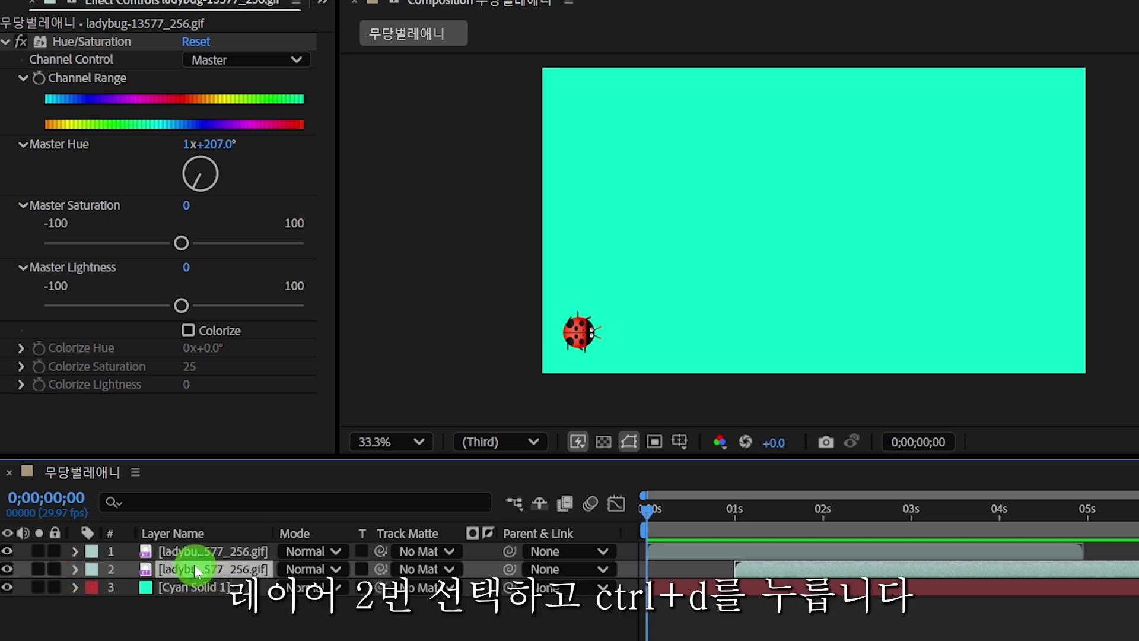
{"action": "key", "text": "ctrl+d"}
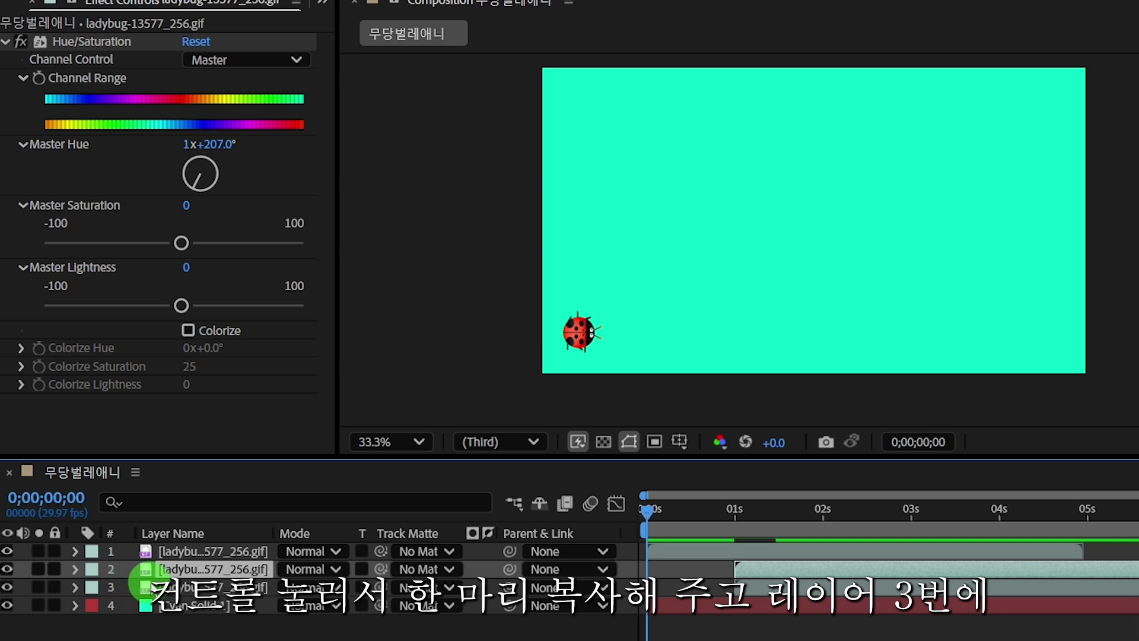
- Reveal the keyframes of ladybug layer 3 and shift the whole layer in time so it starts at about 2 seconds
{"action": "left_click", "coordinate": [136, 586]}
{"action": "left_click", "coordinate": [132, 588]}
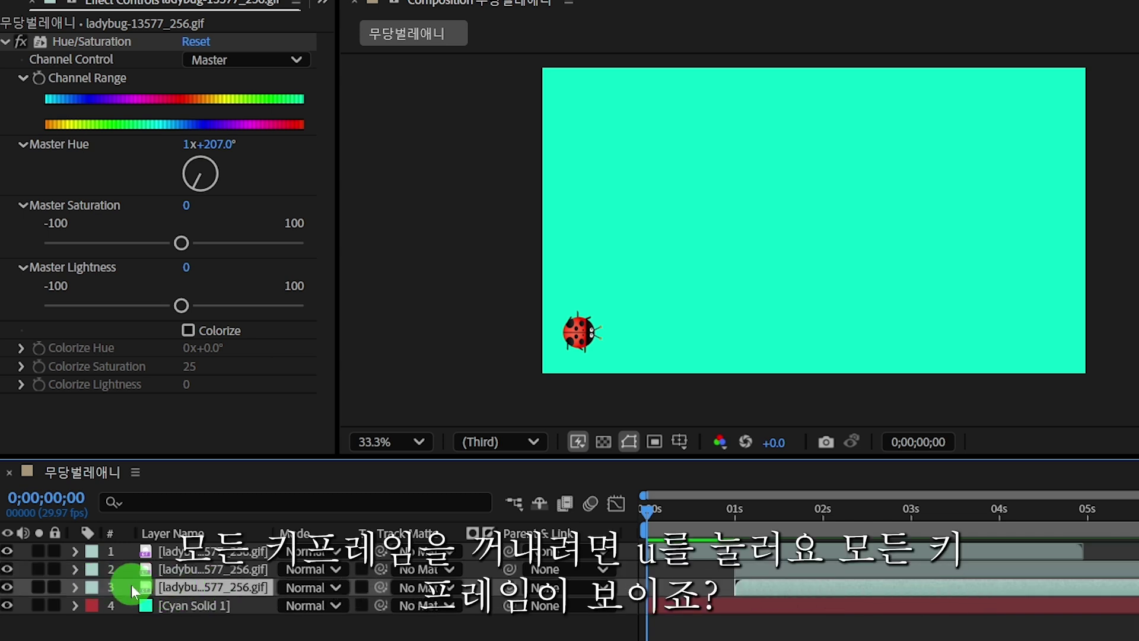
{"action": "key", "text": "u"}
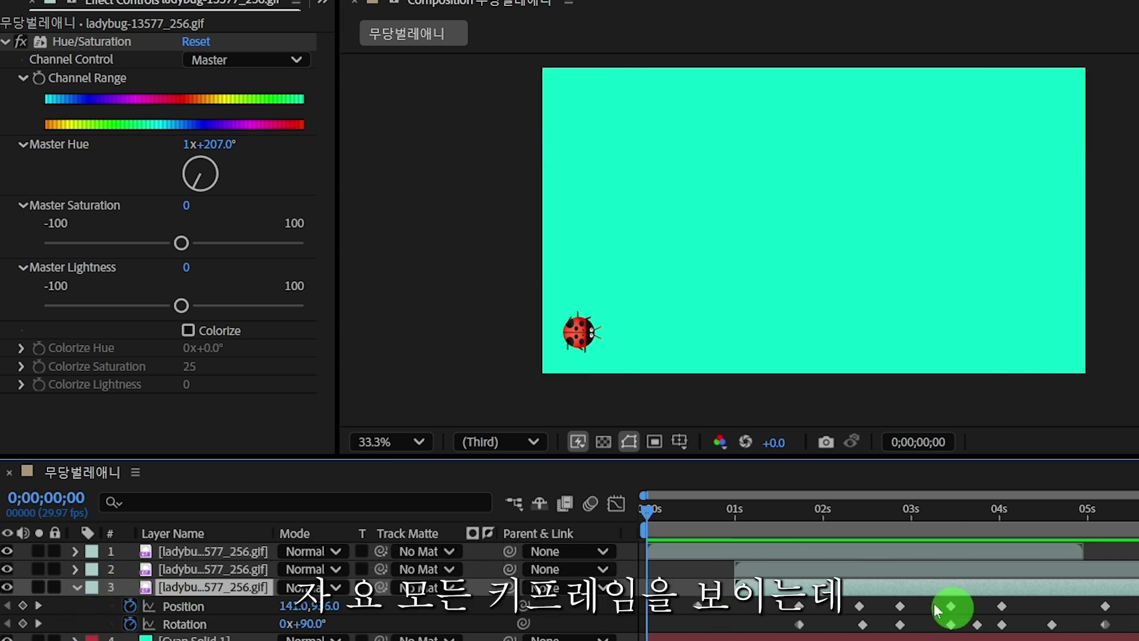
{"action": "left_click", "coordinate": [732, 590]}
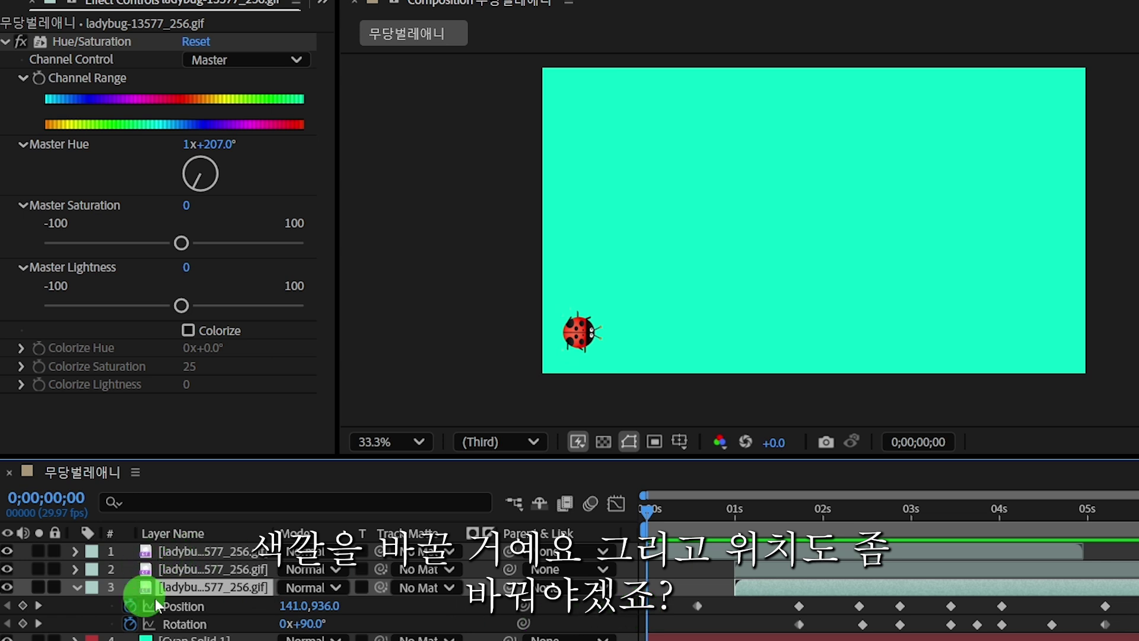
{"action": "left_click", "coordinate": [765, 591]}
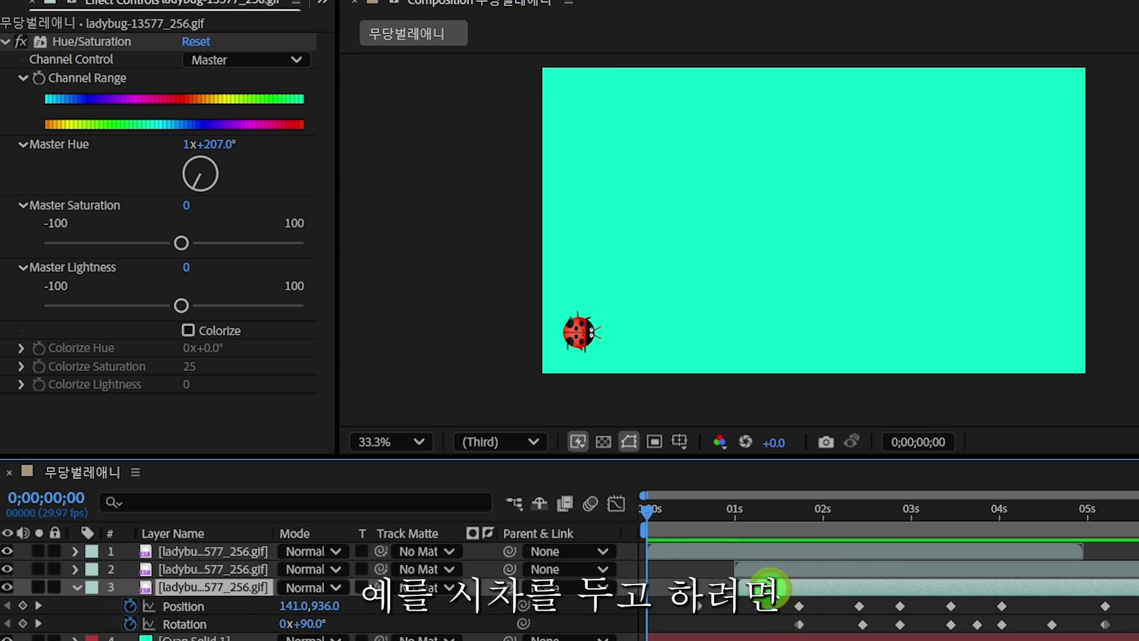
{"action": "left_click", "coordinate": [769, 587]}
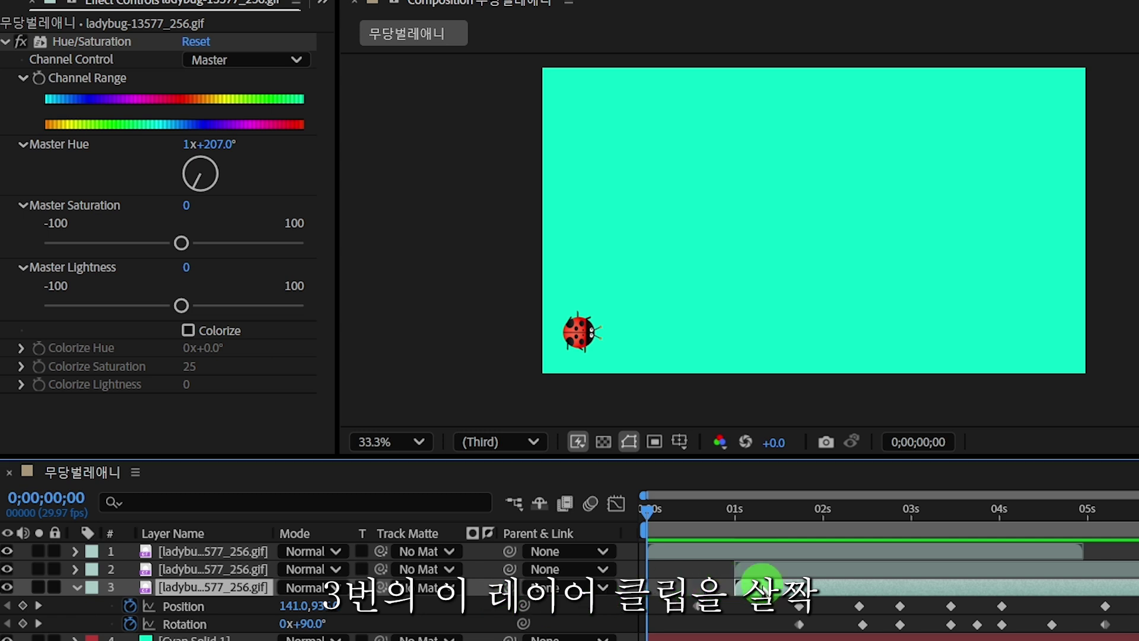
{"action": "left_click_drag", "start_coordinate": [764, 587], "coordinate": [847, 589]}
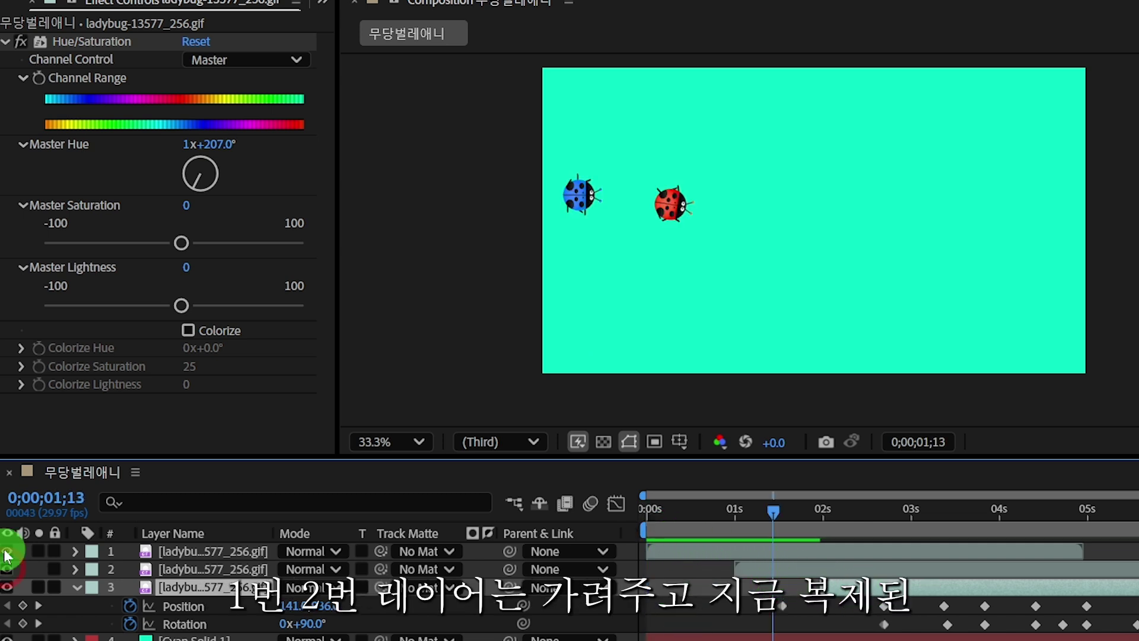
- Hide ladybug layers 1 and 2 and move the current time to layer 3's keyframes at 0;00;02;20
{"action": "left_click", "coordinate": [7, 552]}
{"action": "left_click", "coordinate": [8, 568]}
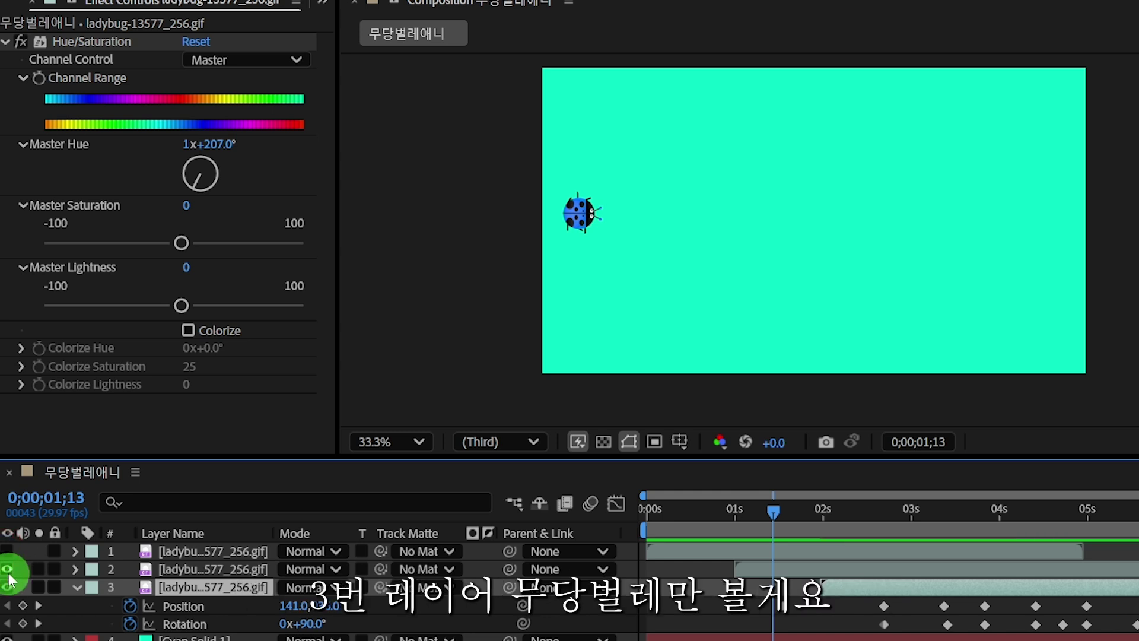
{"action": "left_click", "coordinate": [7, 574]}
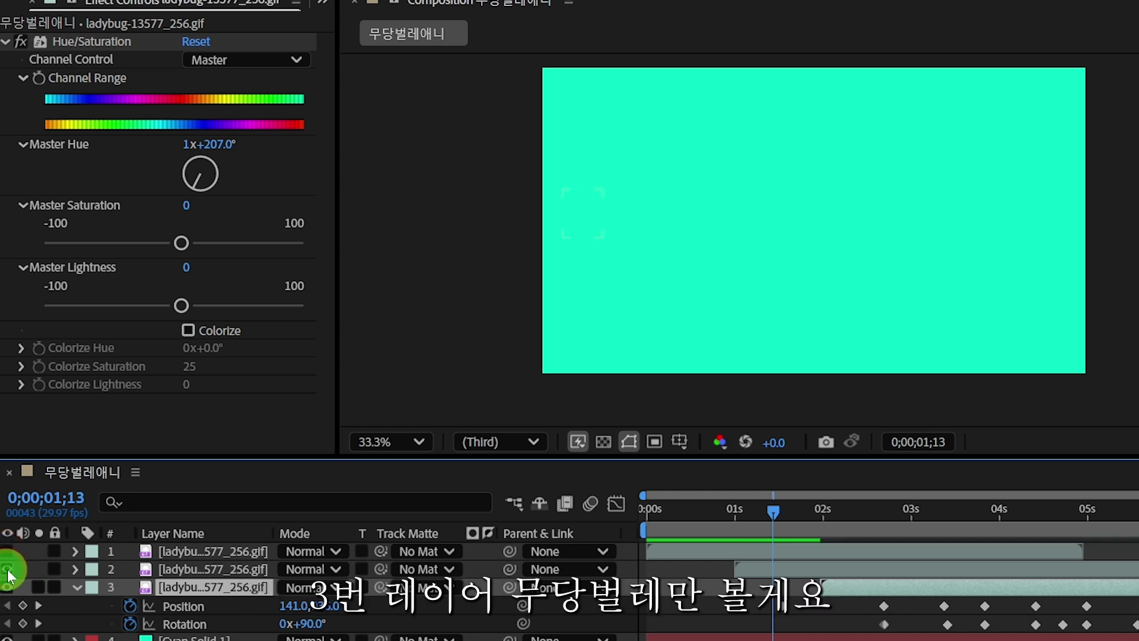
{"action": "left_click", "coordinate": [7, 581]}
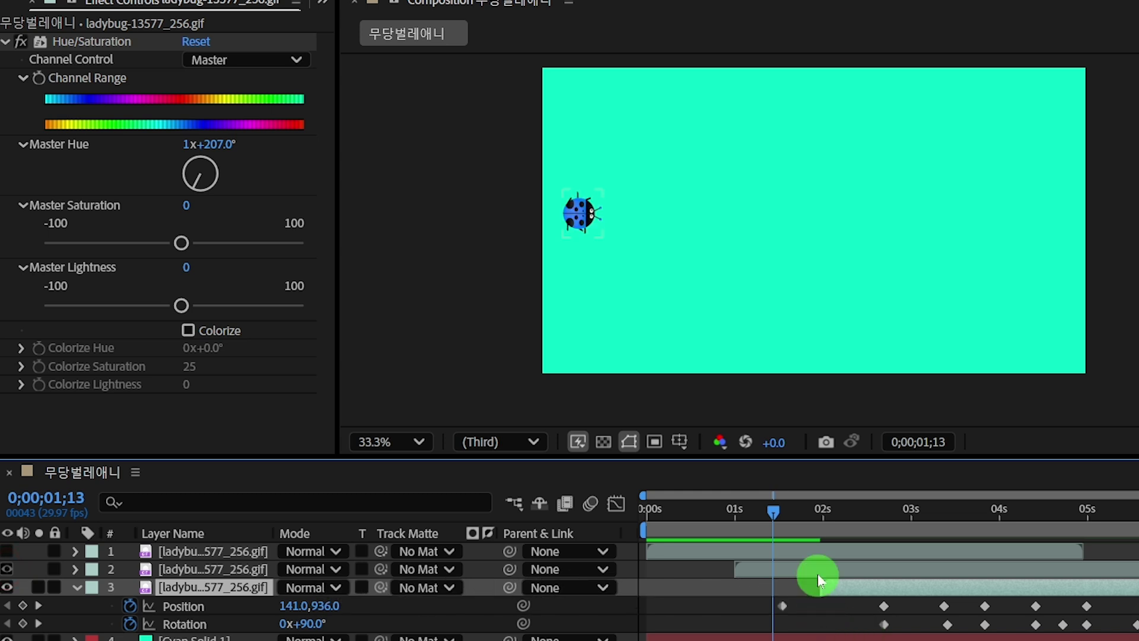
{"action": "key", "text": "Home"}
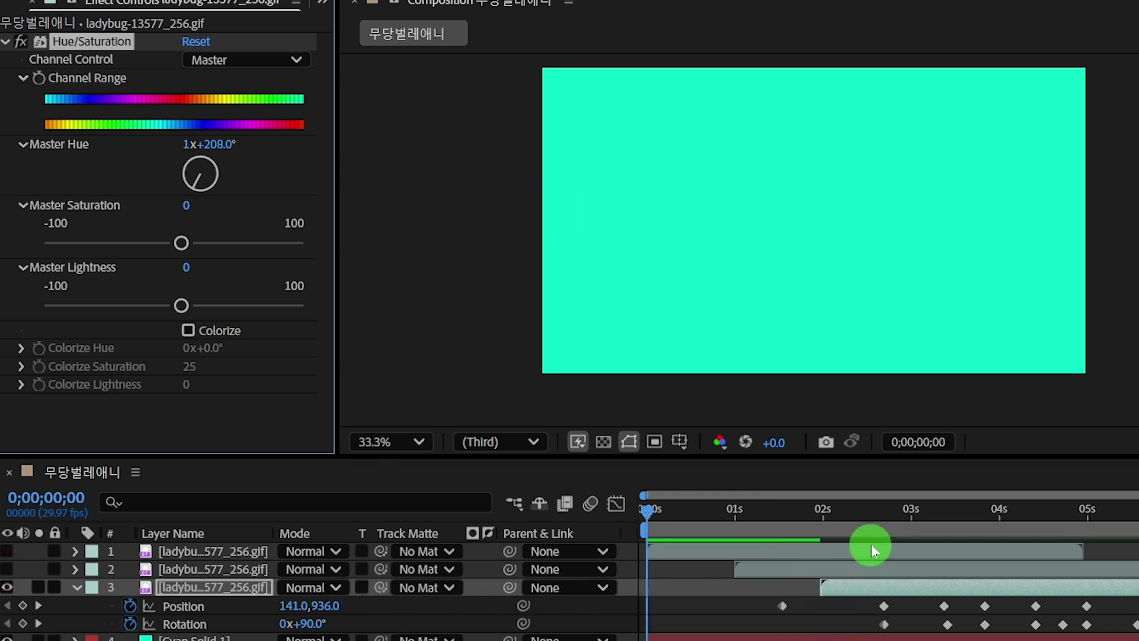
{"action": "left_click", "coordinate": [888, 510]}
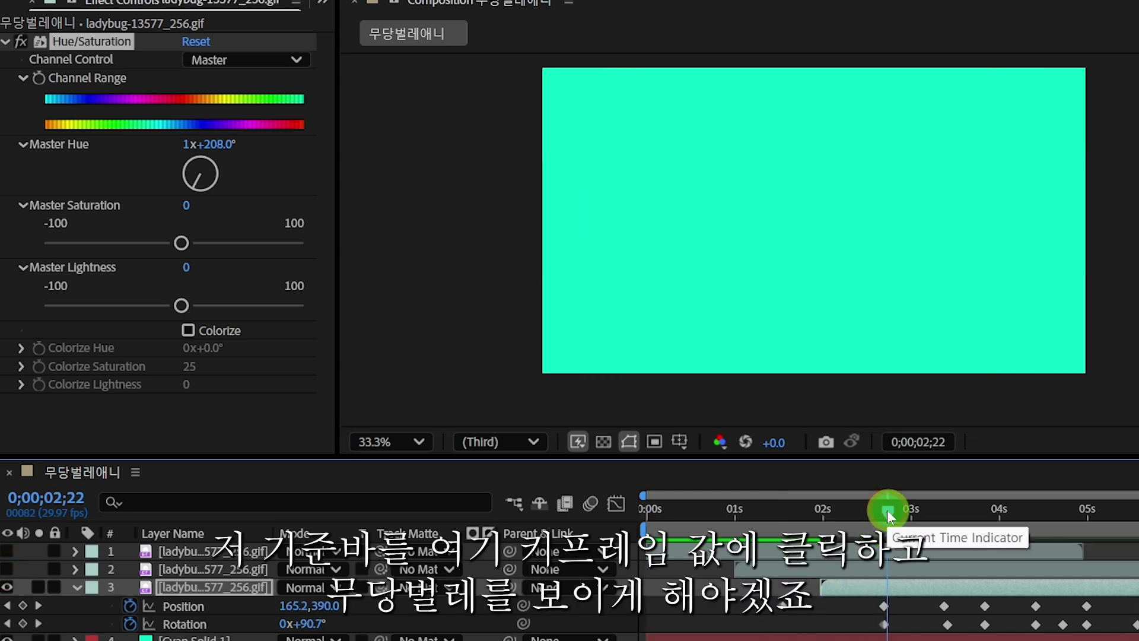
{"action": "left_click", "coordinate": [883, 510]}
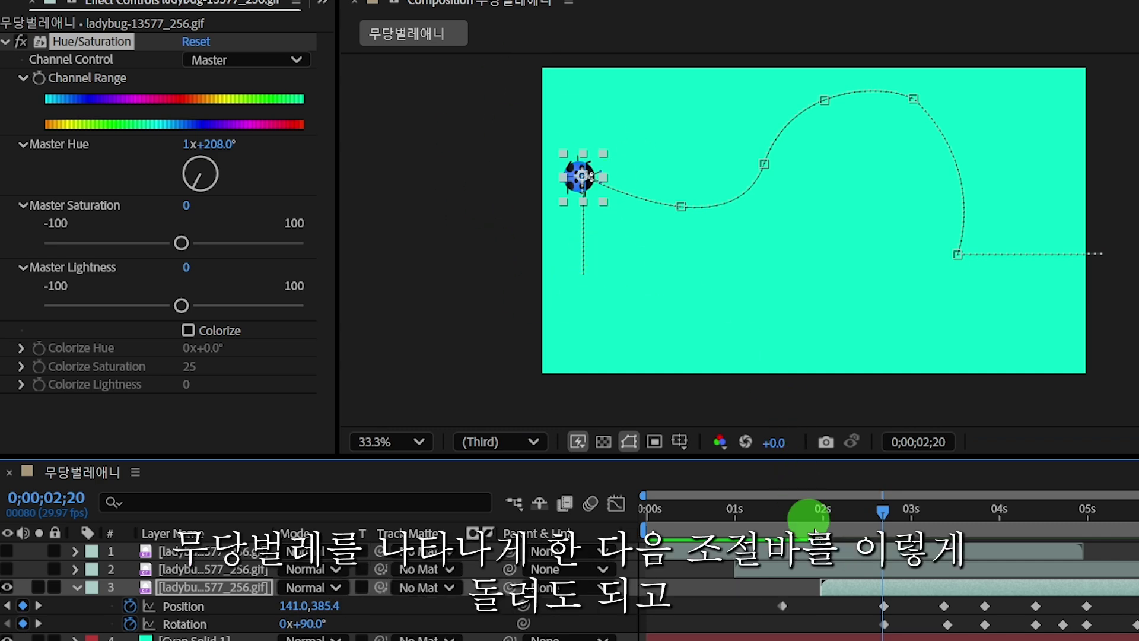
- Set the third ladybug's Master Hue to 1x+50° to recolor it yellow
{"action": "mouse_move", "coordinate": [195, 186]}
{"action": "left_mouse_down"}
{"action": "mouse_move", "coordinate": [220, 175]}
{"action": "mouse_move", "coordinate": [216, 145]}
{"action": "mouse_move", "coordinate": [205, 212]}
{"action": "mouse_move", "coordinate": [198, 205]}
{"action": "mouse_move", "coordinate": [215, 187]}
{"action": "left_mouse_up"}
{"action": "mouse_move", "coordinate": [218, 147]}
{"action": "left_mouse_down"}
{"action": "mouse_move", "coordinate": [158, 140]}
{"action": "mouse_move", "coordinate": [211, 144]}
{"action": "left_mouse_up"}
{"action": "left_click", "coordinate": [217, 145]}
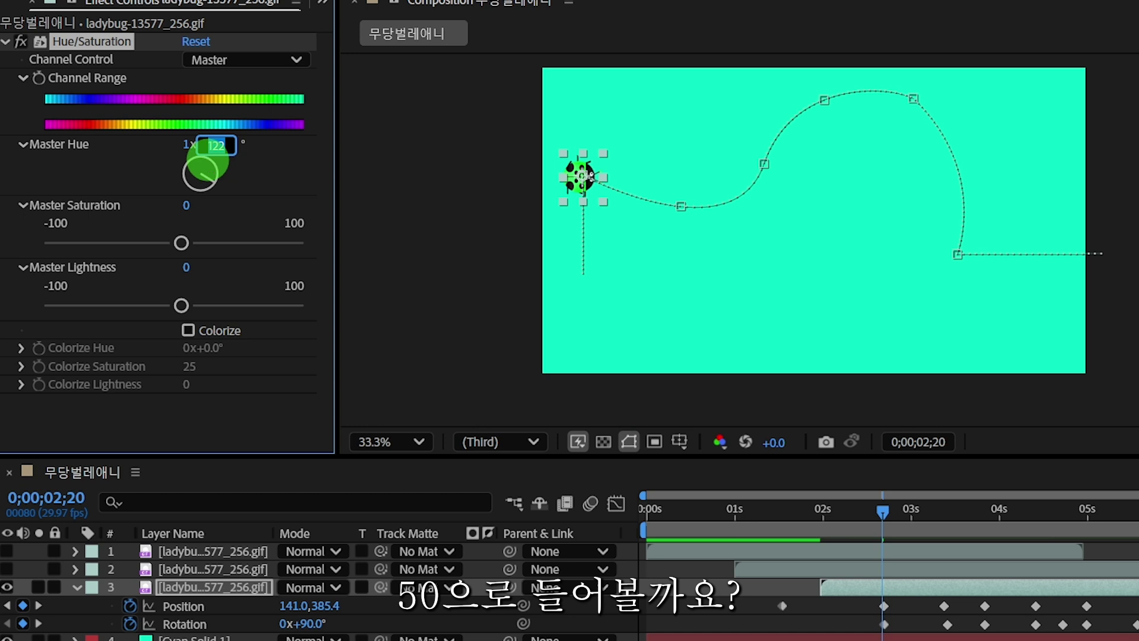
{"action": "type", "text": "50"}
{"action": "key", "text": "Return"}
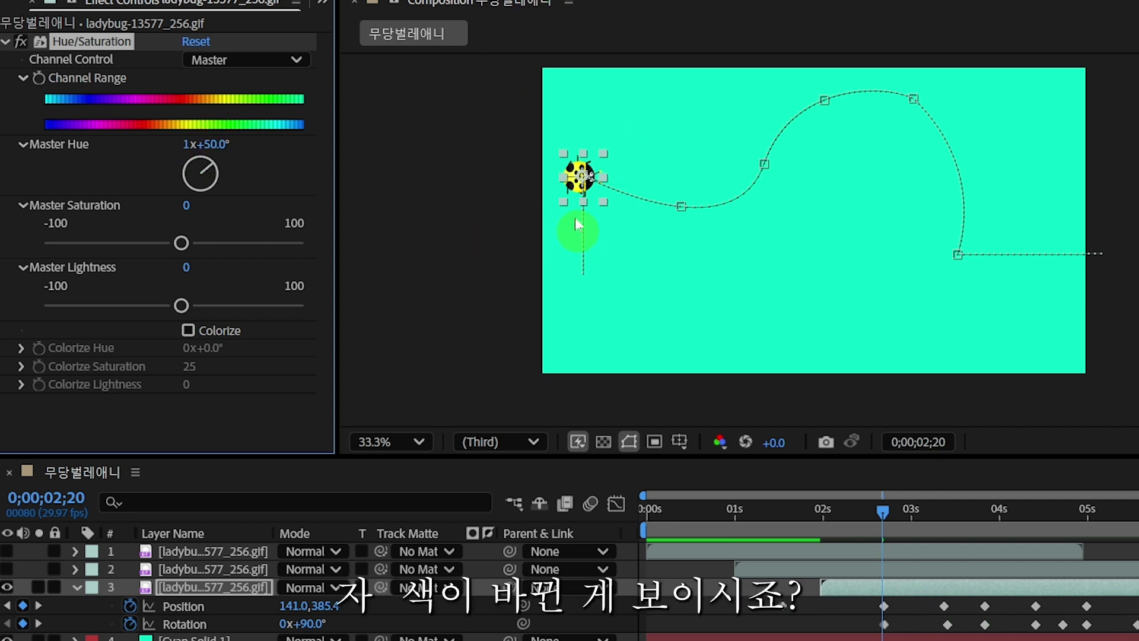
- Show ladybug layers 1 and 2 again and preview all three ladybugs from 0;00;00;00
{"action": "key", "text": "Home"}
{"action": "left_click", "coordinate": [7, 552]}
{"action": "left_click", "coordinate": [7, 569]}
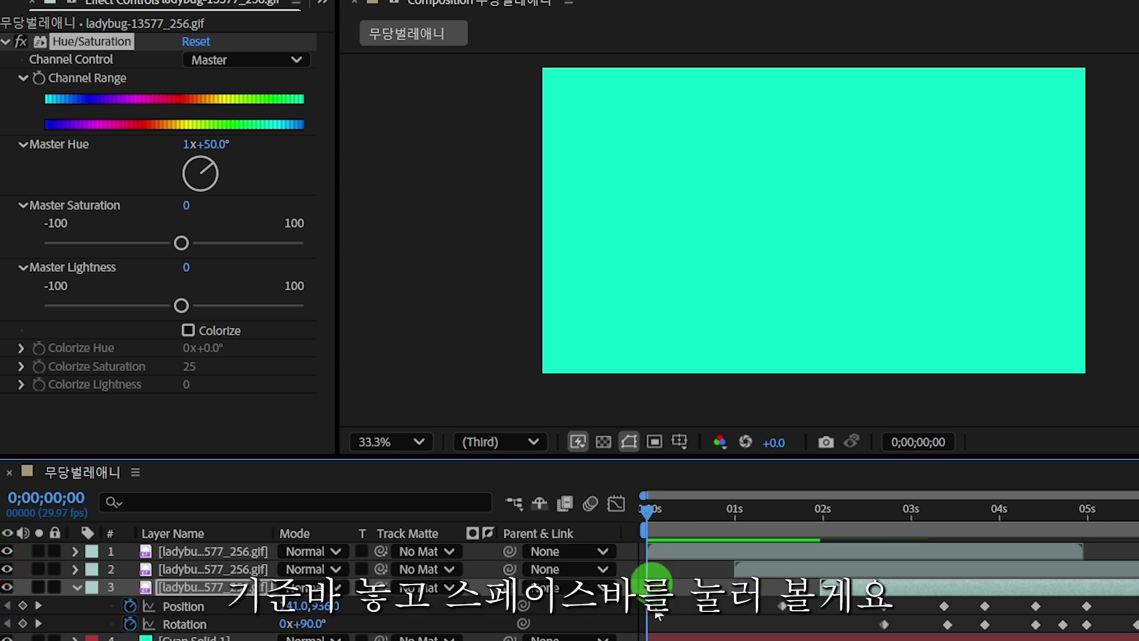
{"action": "key", "text": "space"}
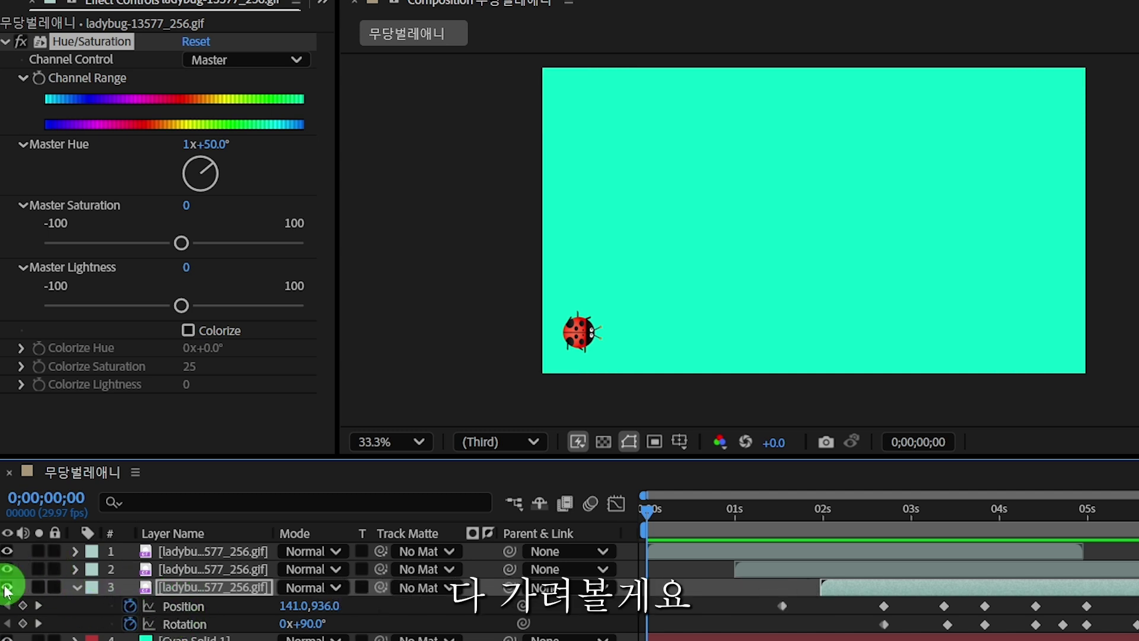
- Hide ladybug layers 2 and 3, and delete all Rotation keyframes of ladybug layer 1
{"action": "left_click", "coordinate": [76, 590]}
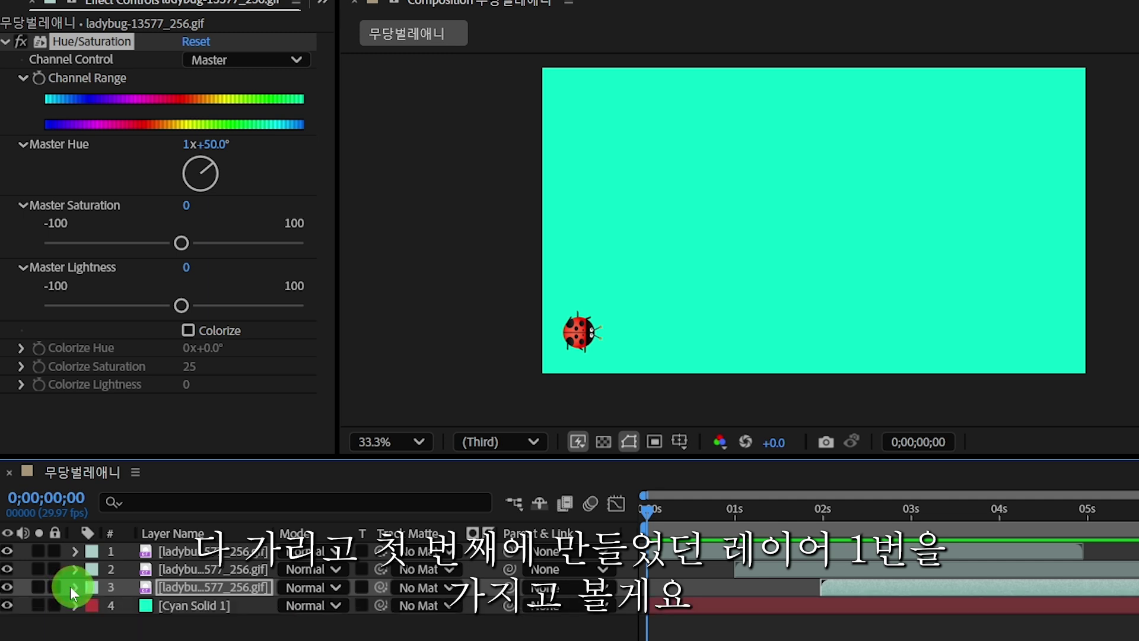
{"action": "left_click", "coordinate": [6, 570]}
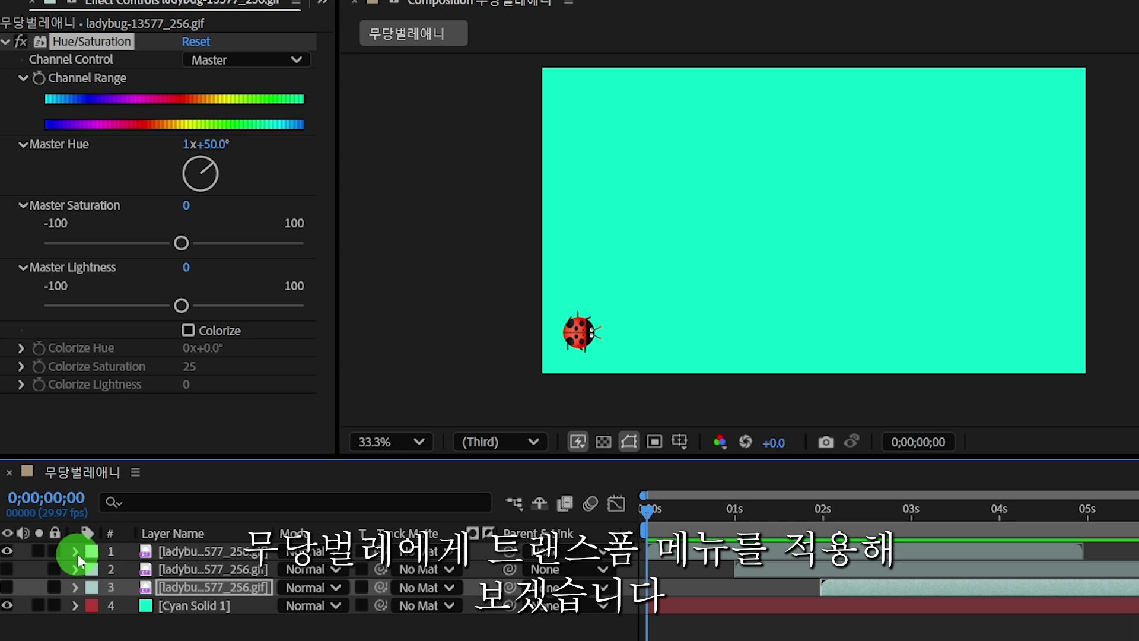
{"action": "left_click", "coordinate": [198, 553]}
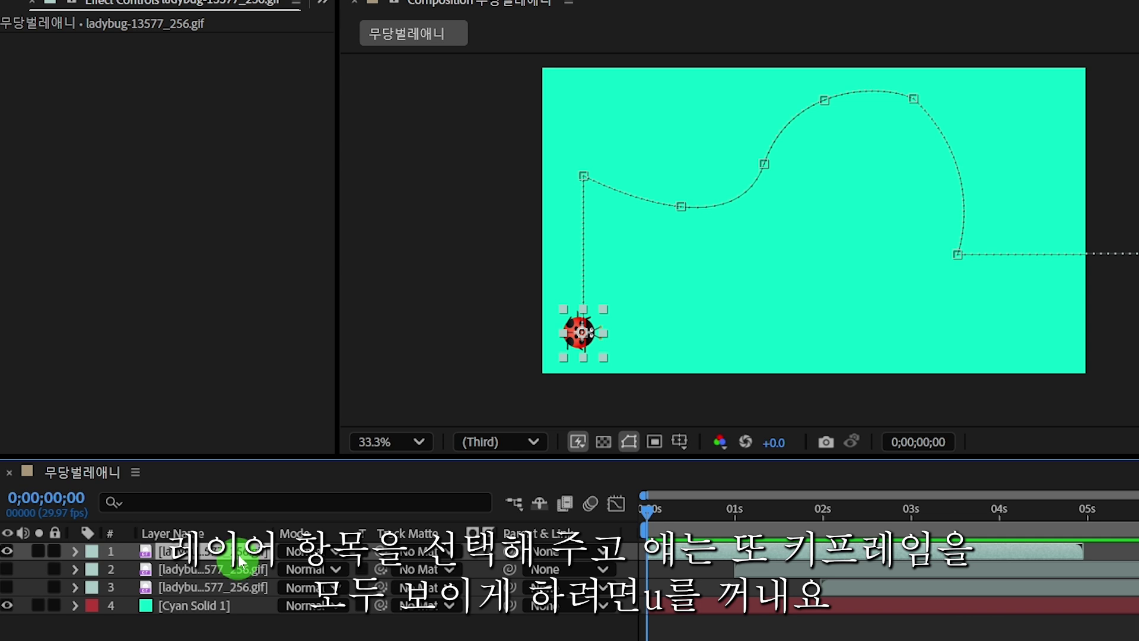
{"action": "key", "text": "u"}
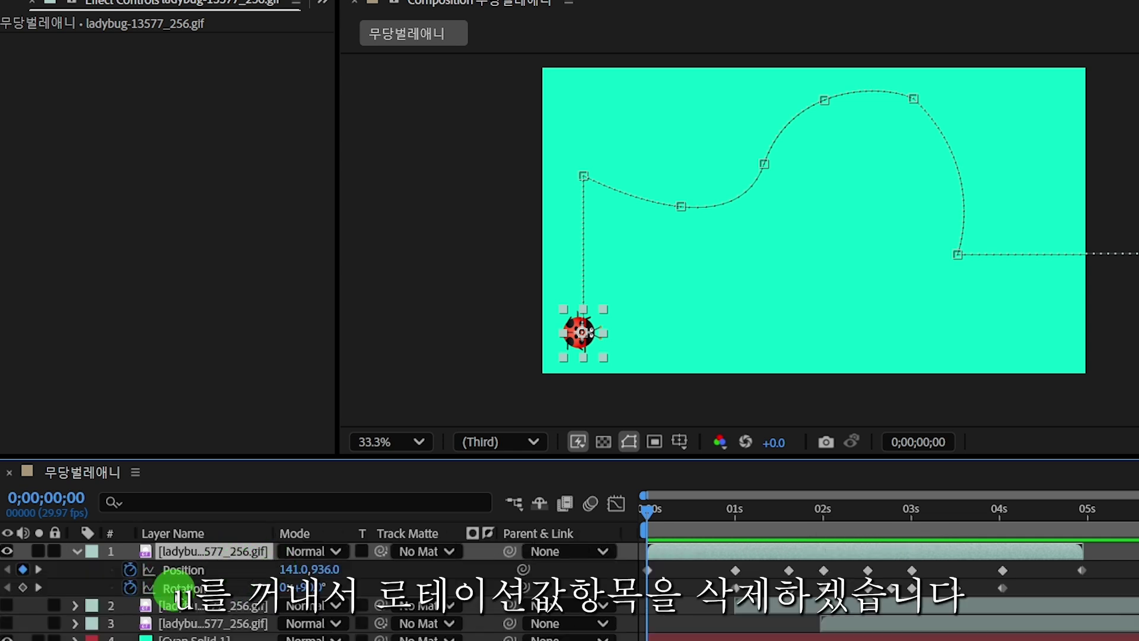
{"action": "left_click", "coordinate": [178, 587]}
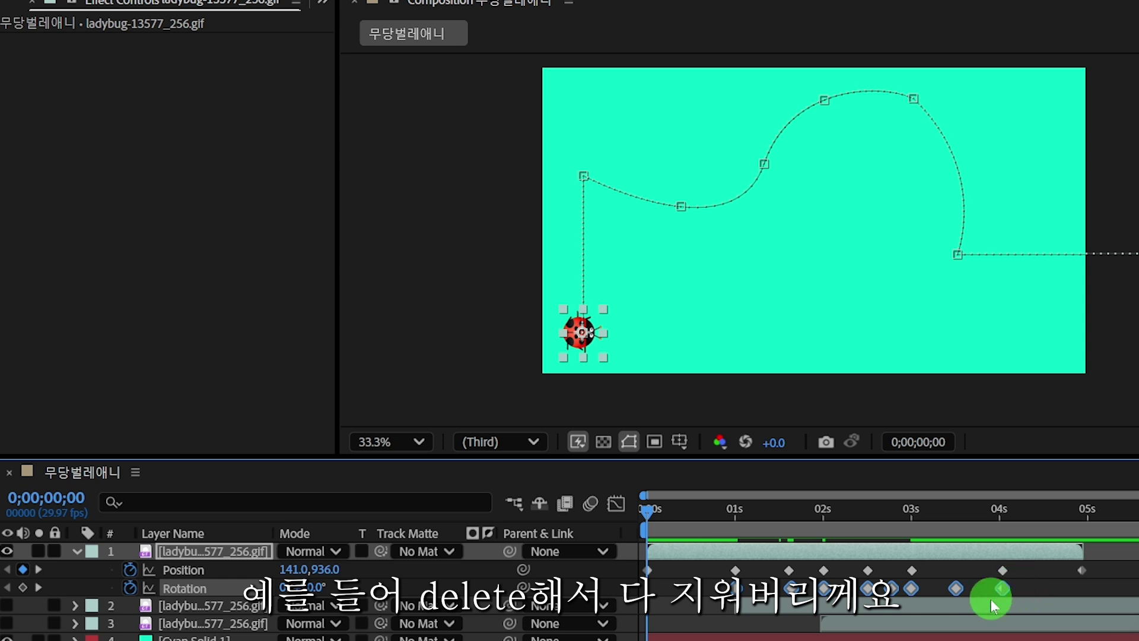
{"action": "key", "text": "Delete"}
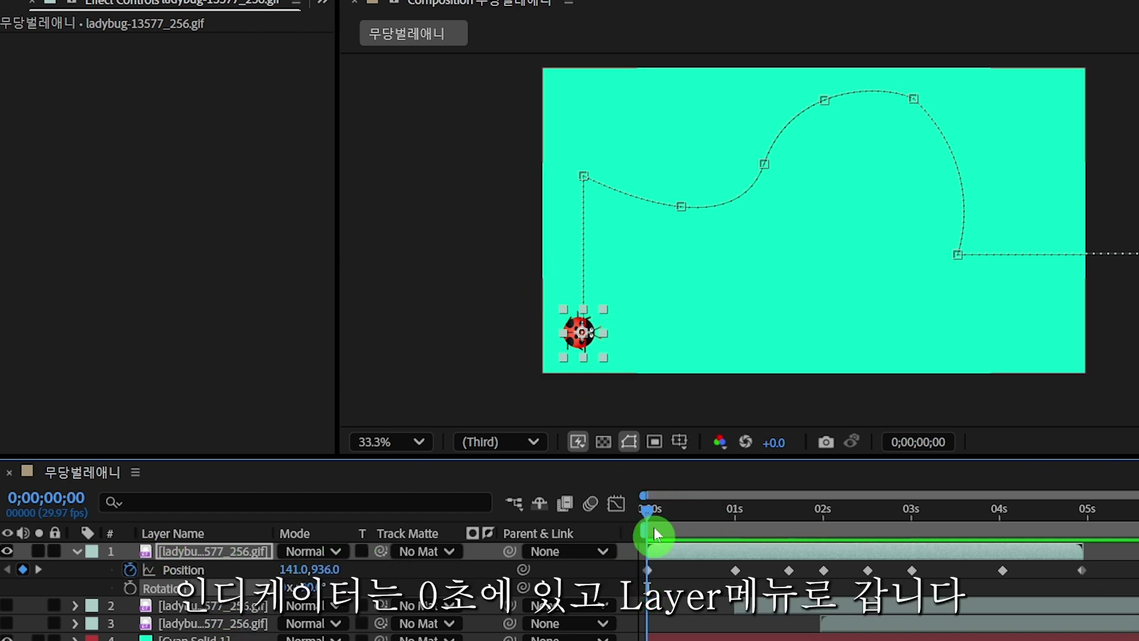
- Set the Auto-Orientation of ladybug layer 1 to Orient Along Path
{"action": "left_click", "coordinate": [178, 12]}
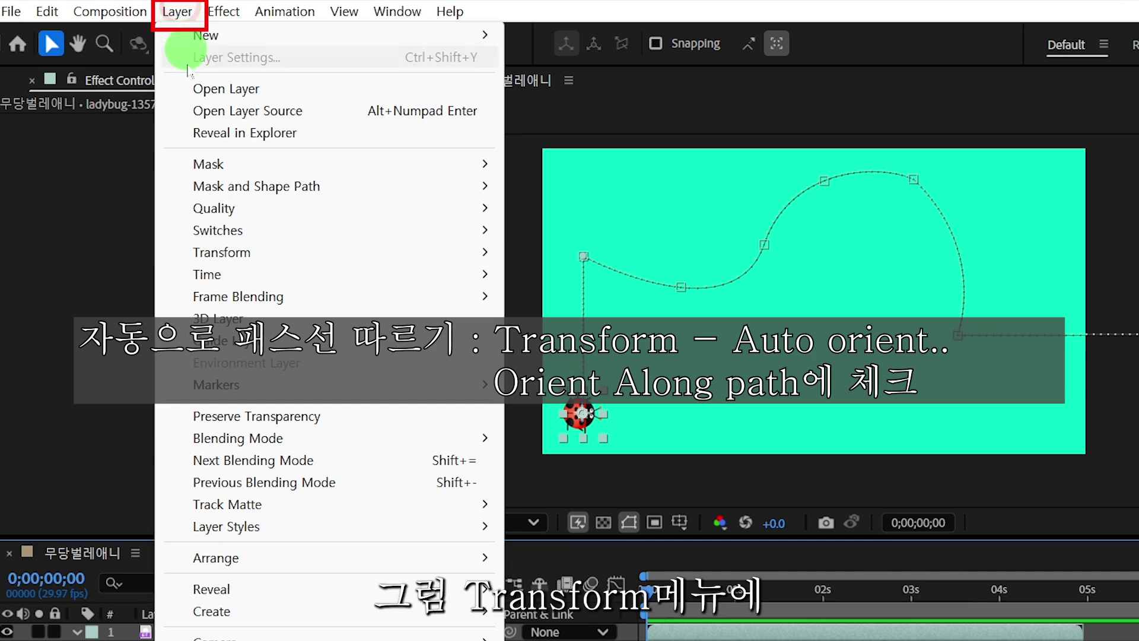
{"action": "mouse_move", "coordinate": [212, 260]}
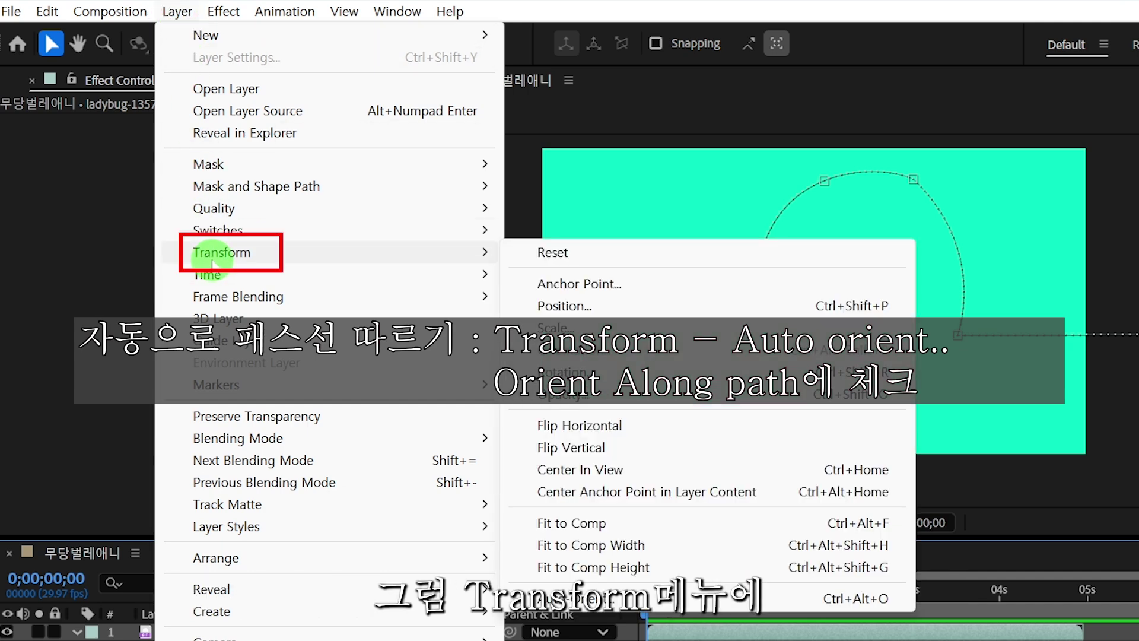
{"action": "mouse_move", "coordinate": [431, 281]}
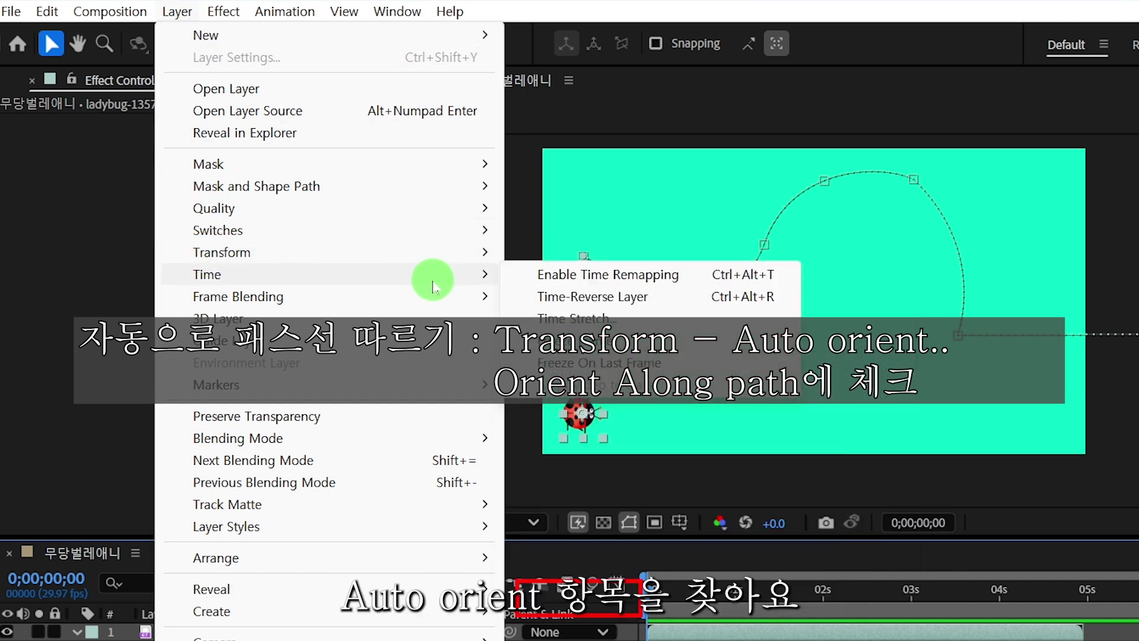
{"action": "mouse_move", "coordinate": [261, 255]}
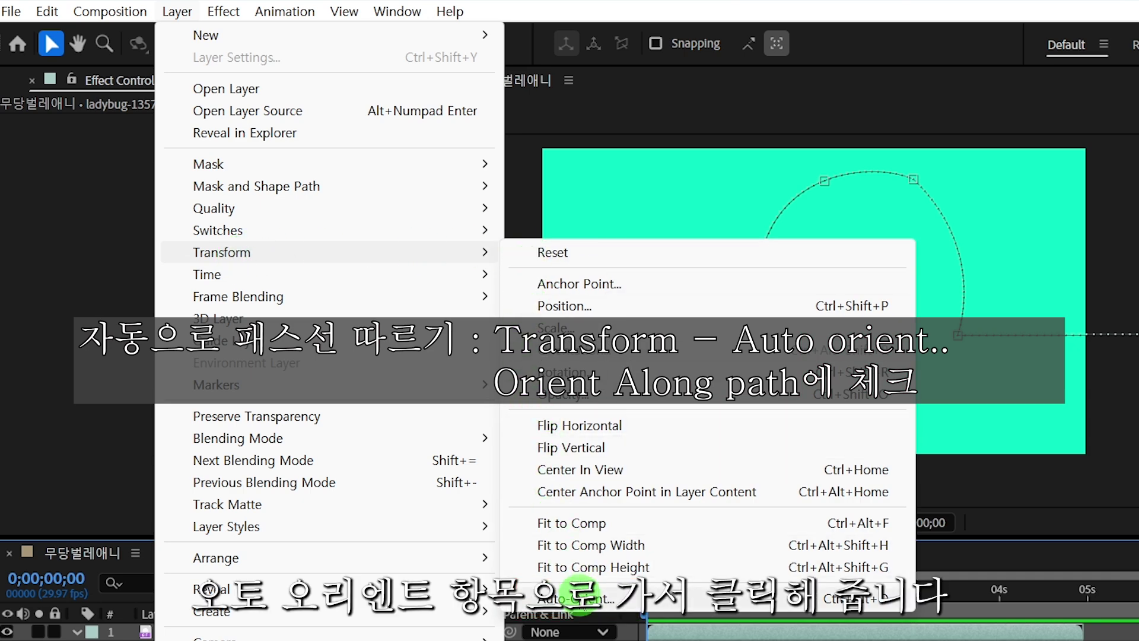
{"action": "left_click", "coordinate": [579, 598]}
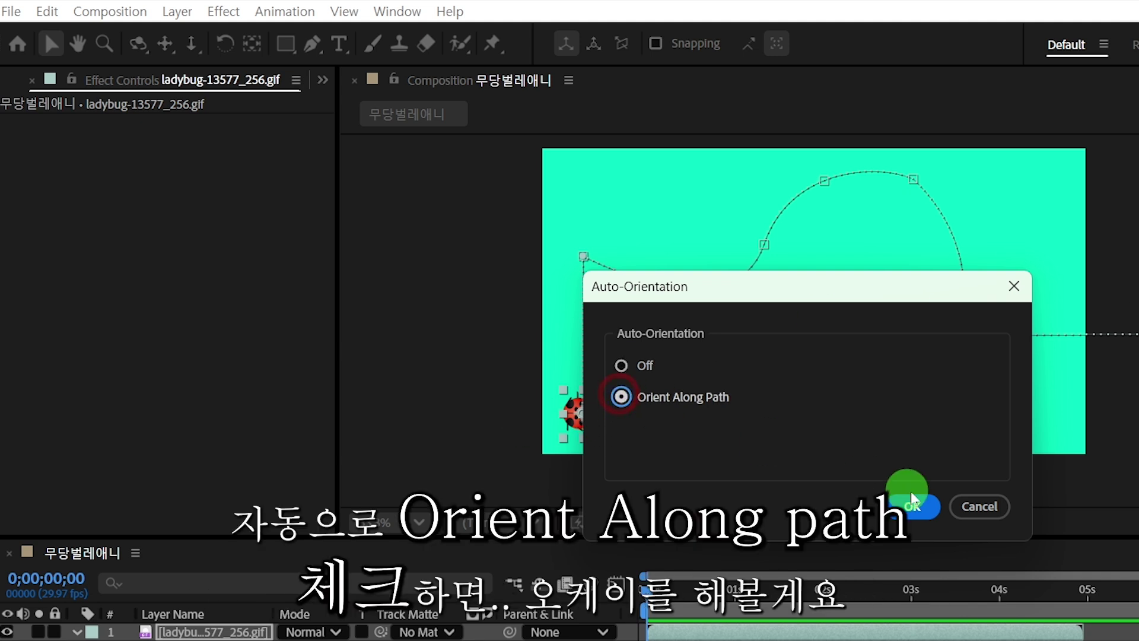
{"action": "left_click", "coordinate": [912, 508]}
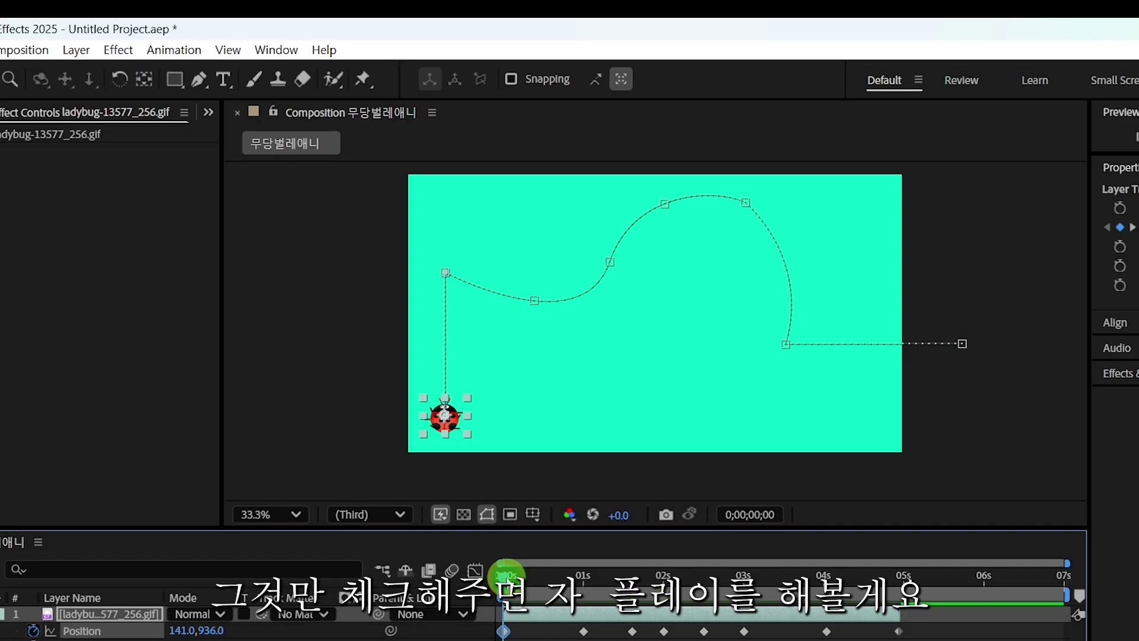
- Preview the auto-oriented ladybug layer 1 along its path from 0;00;00;00 and return the playhead to the start
{"action": "left_click", "coordinate": [503, 575]}
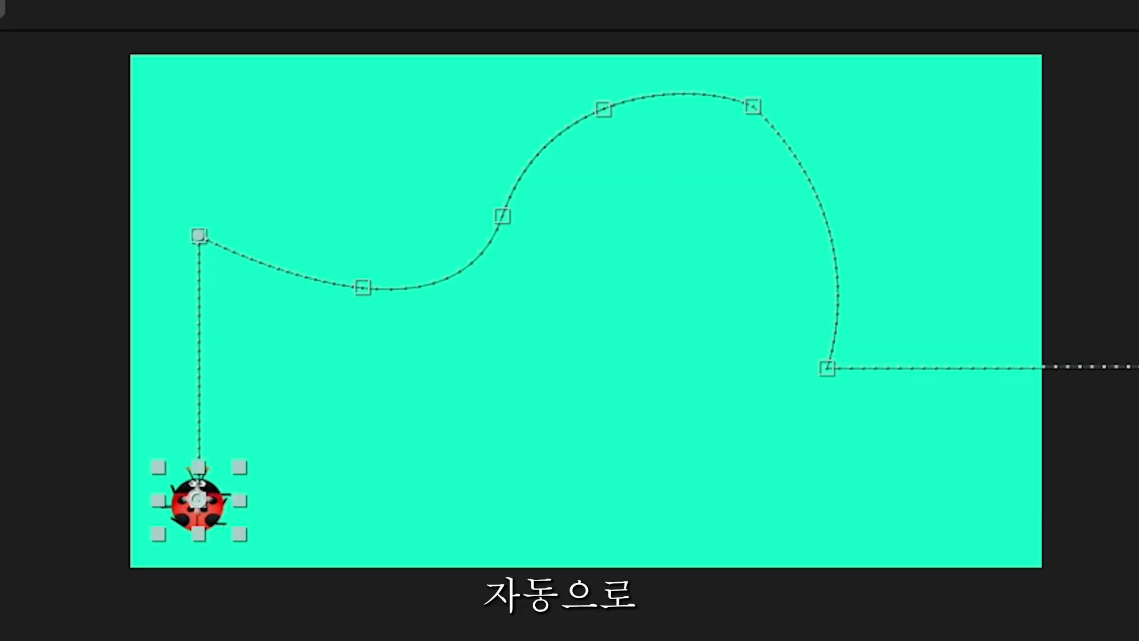
{"action": "key", "text": "space"}
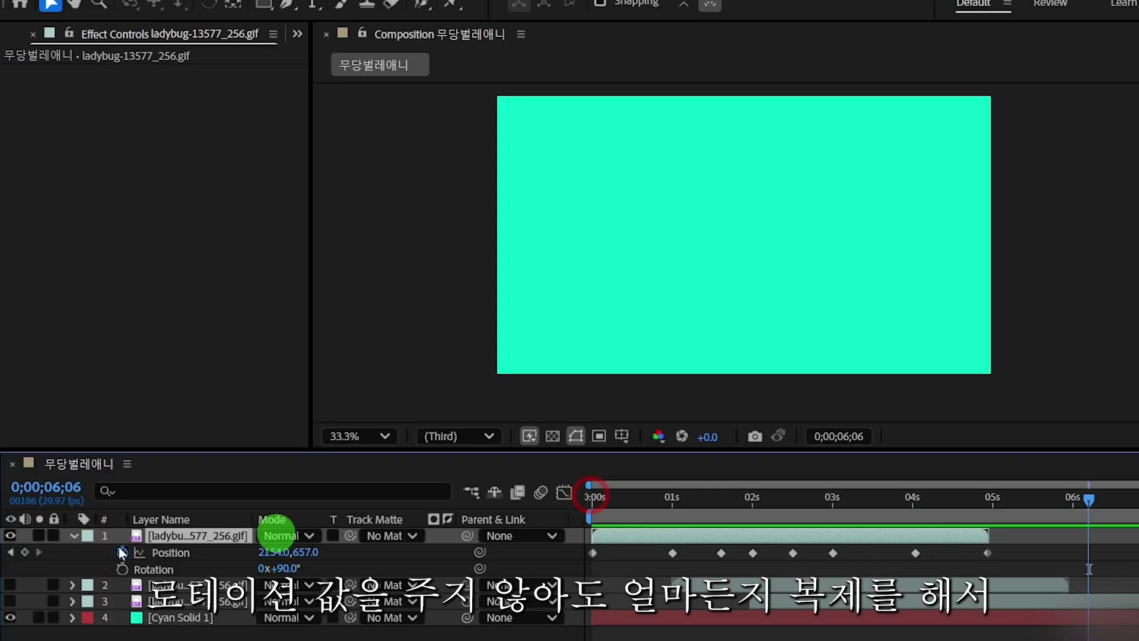
{"action": "key", "text": "Home"}
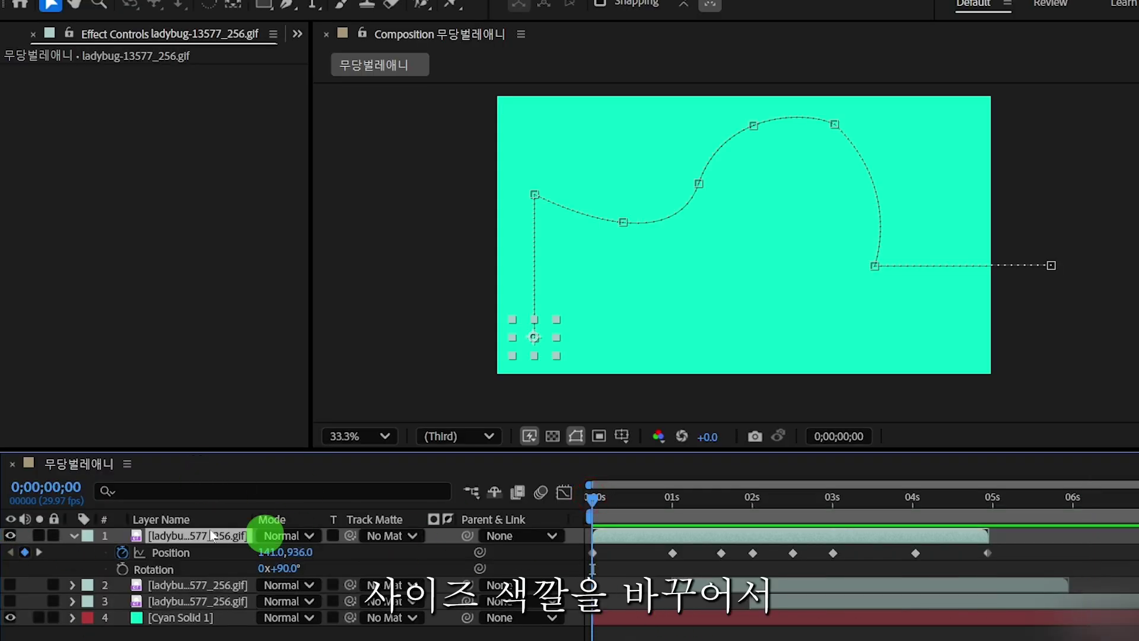
{"action": "left_click_drag", "start_coordinate": [592, 569], "coordinate": [881, 569]}
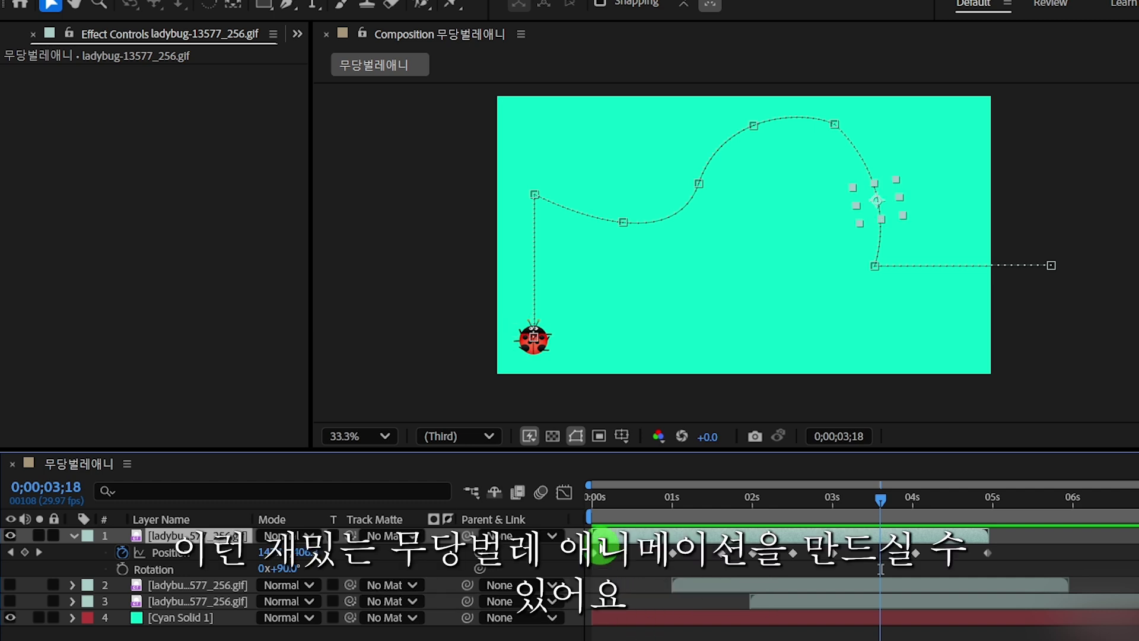
{"action": "left_click_drag", "start_coordinate": [597, 503], "coordinate": [592, 498]}
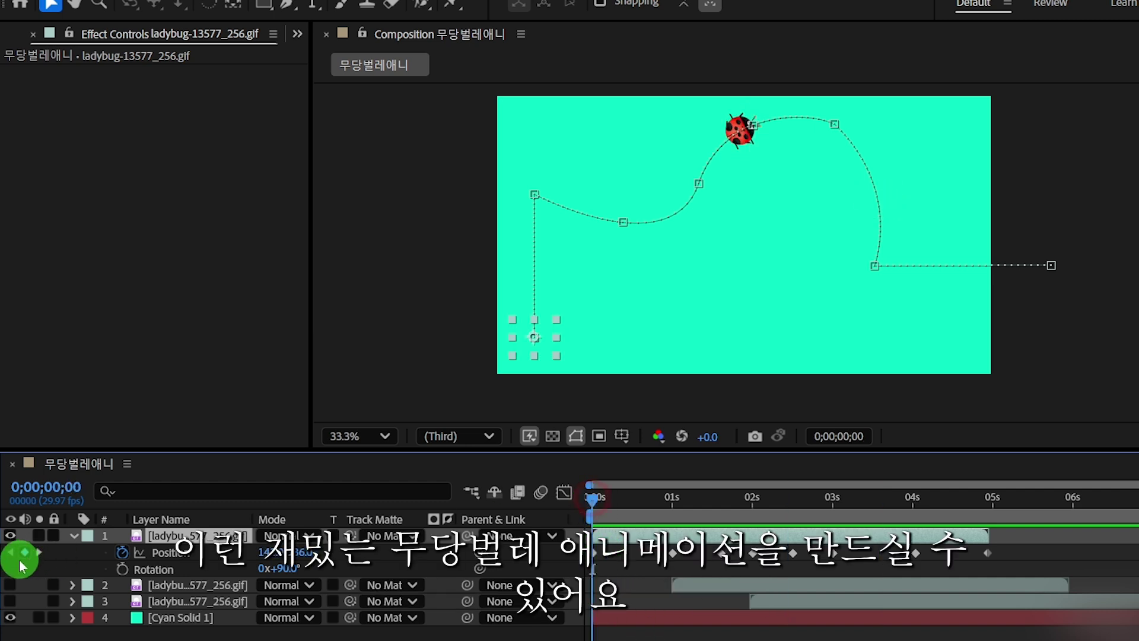
- Show ladybug layers 2 and 3 again and preview all three ladybugs from 0;00;00;00
{"action": "left_click", "coordinate": [10, 588]}
{"action": "left_click", "coordinate": [16, 603]}
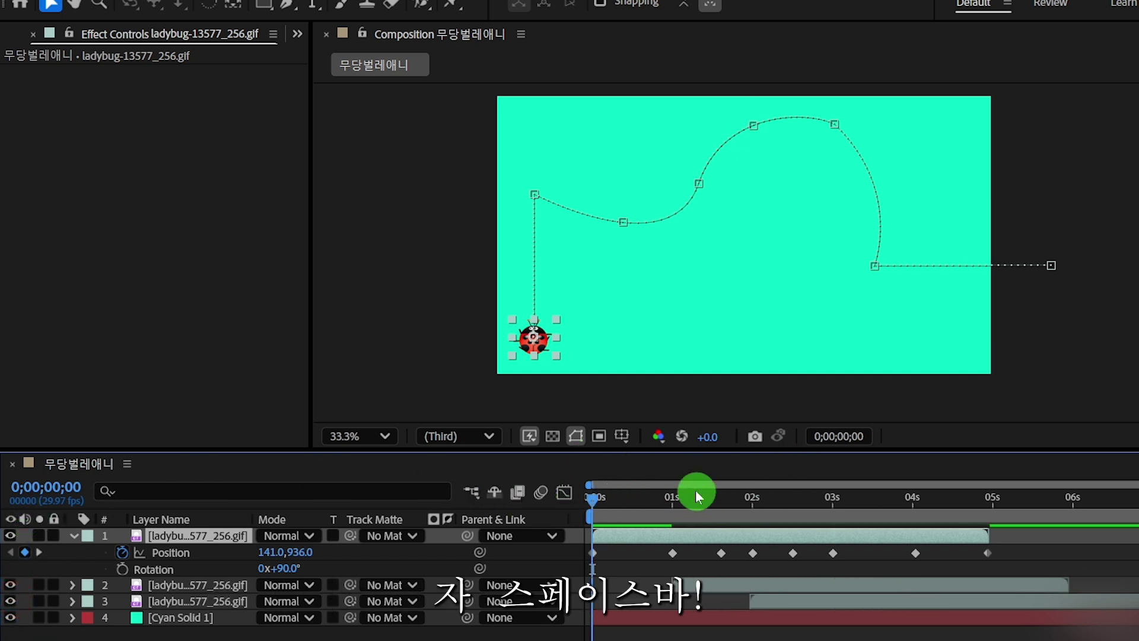
{"action": "key", "text": "space"}
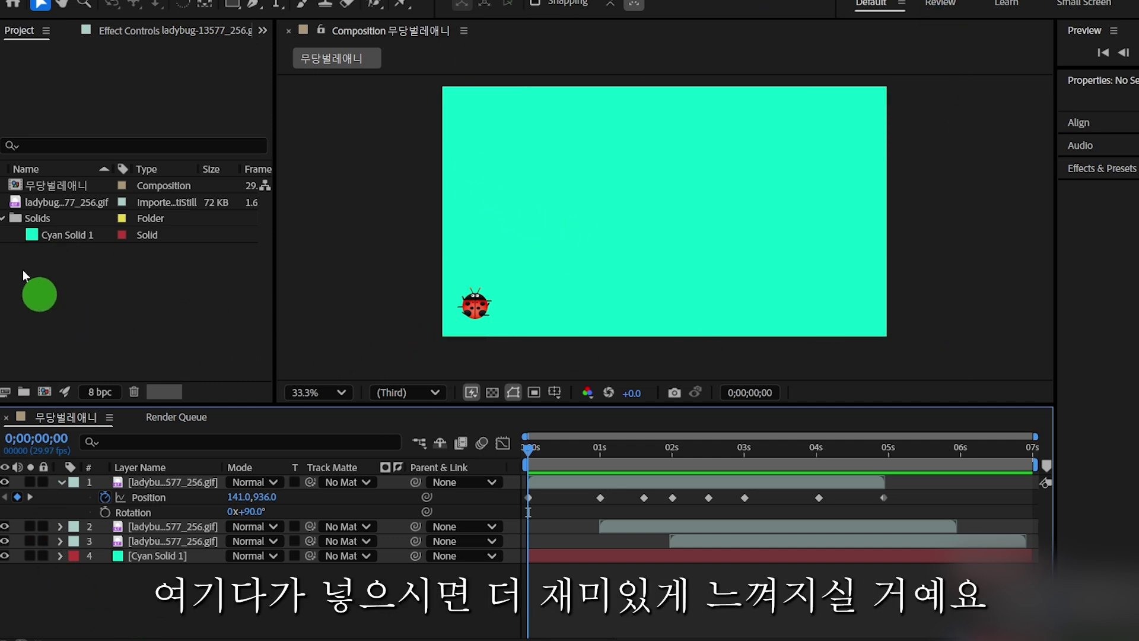
- Import the music file cute-and-fun-piano-with-strings-116746.mp3 from the 음악 folder into the project as footage
{"action": "double_click", "coordinate": [57, 282]}
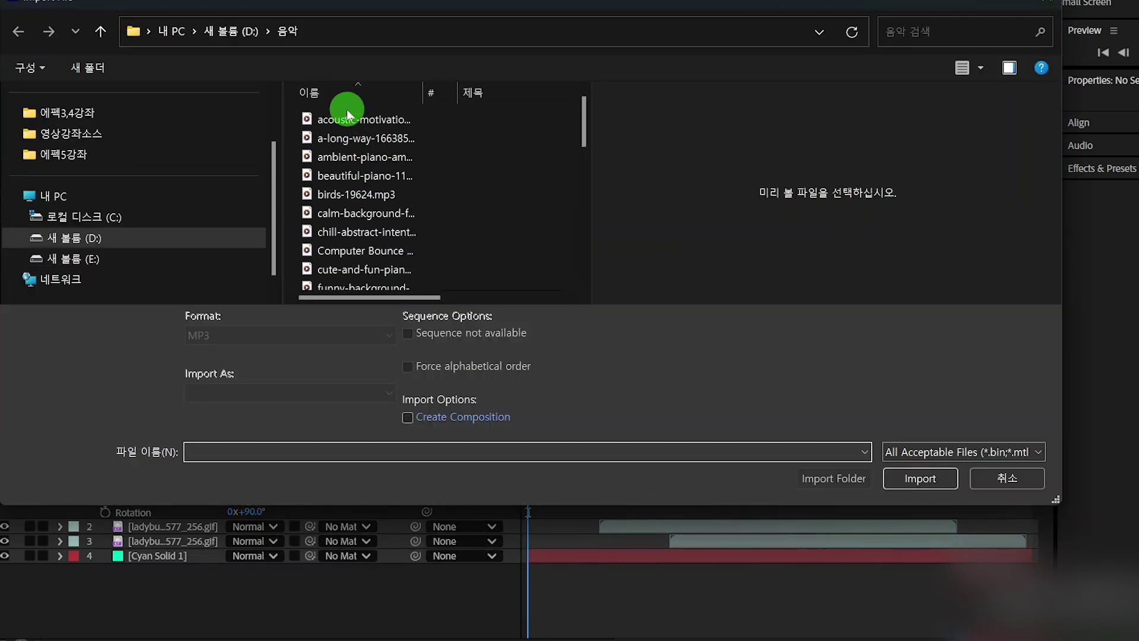
{"action": "left_click", "coordinate": [331, 267]}
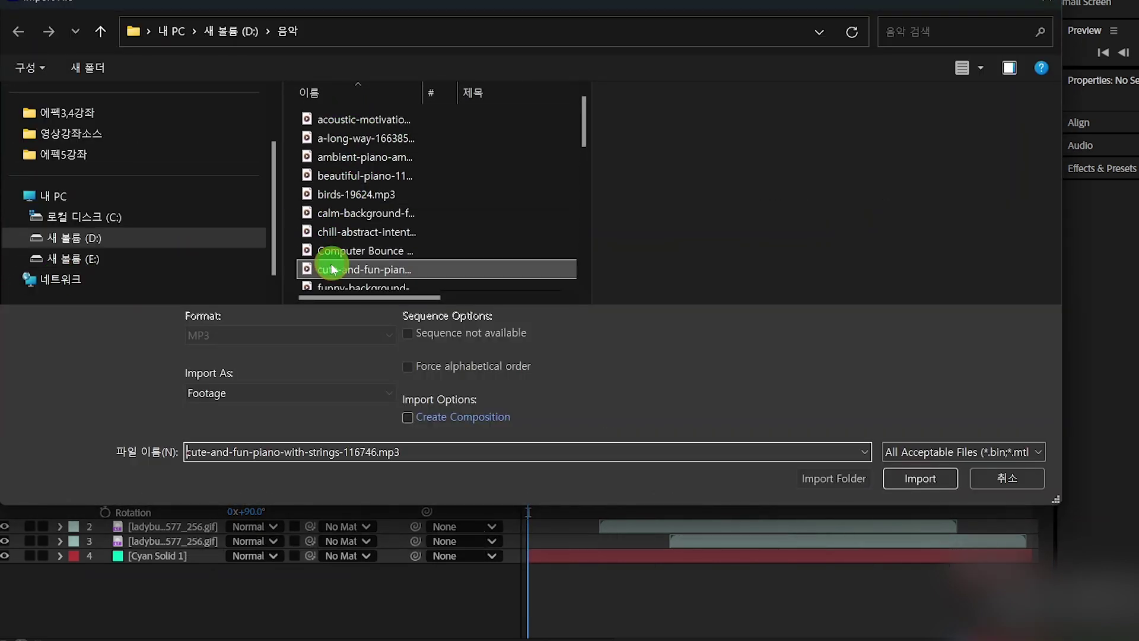
{"action": "left_click", "coordinate": [920, 488]}
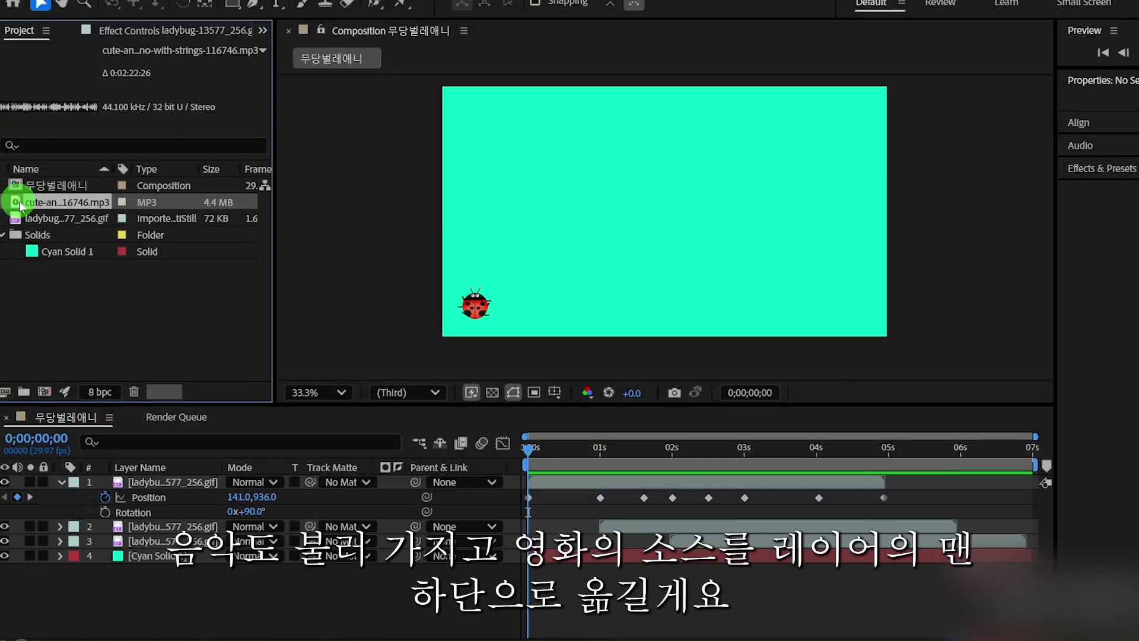
- Add the imported music beneath the Cyan Solid 1 layer and preview the animation with sound from 0 seconds
{"action": "left_click_drag", "start_coordinate": [19, 203], "coordinate": [8, 576]}
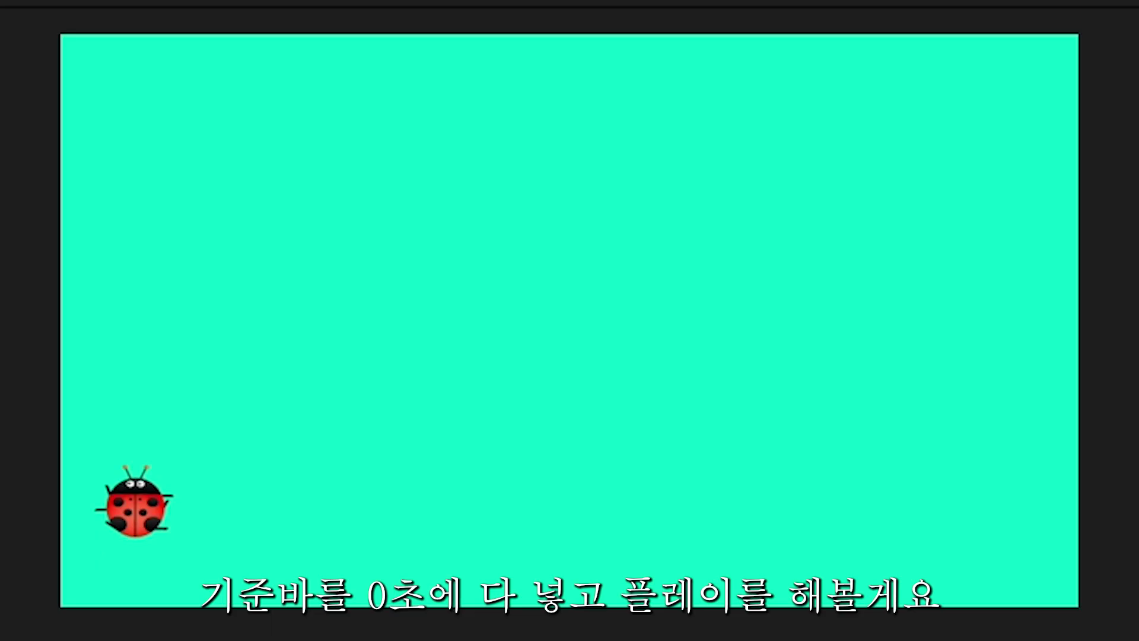
{"action": "key", "text": "space"}
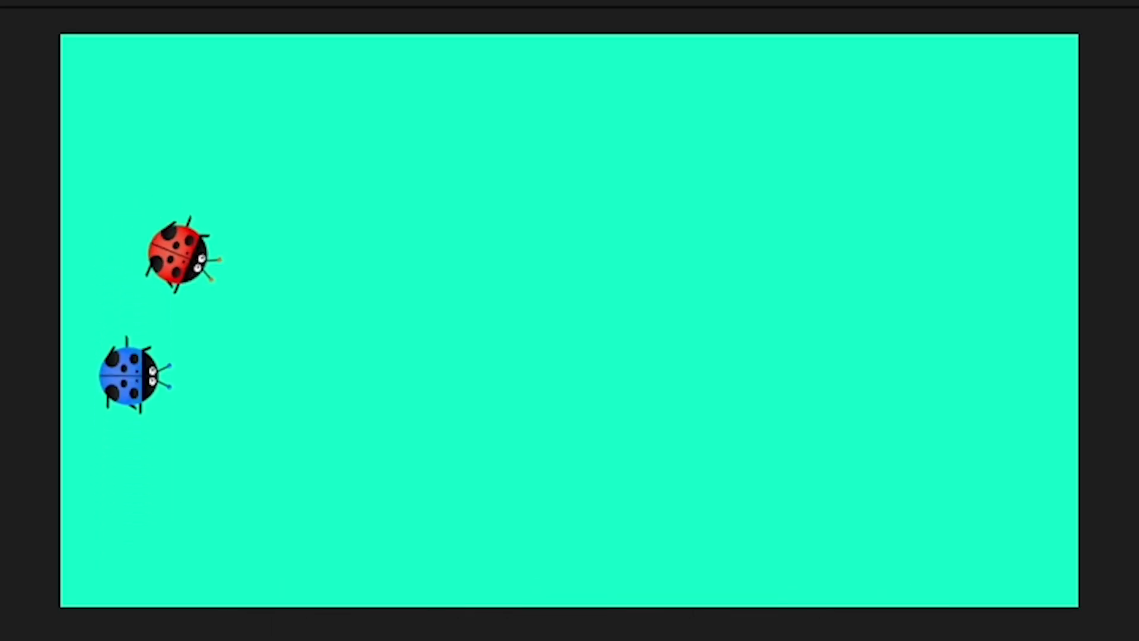